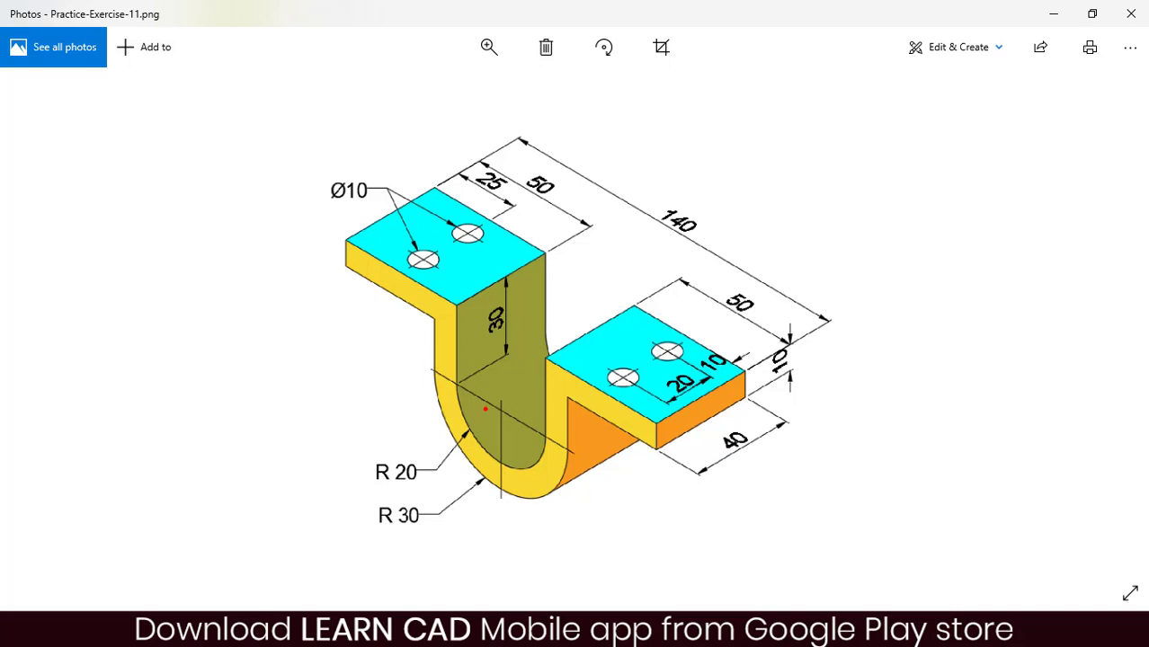
mouse_move(442, 416)
mouse_down()
mouse_move(501, 510)
mouse_move(561, 471)
mouse_move(558, 460)
mouse_move(498, 469)
mouse_move(462, 416)
mouse_move(468, 325)
mouse_move(341, 241)
mouse_move(411, 196)
mouse_move(541, 257)
mouse_move(465, 301)
mouse_move(435, 300)
mouse_move(433, 316)
mouse_up()
mouse_move(548, 352)
mouse_down()
mouse_move(597, 316)
mouse_move(669, 335)
mouse_move(742, 380)
mouse_move(667, 419)
mouse_move(547, 356)
mouse_up()
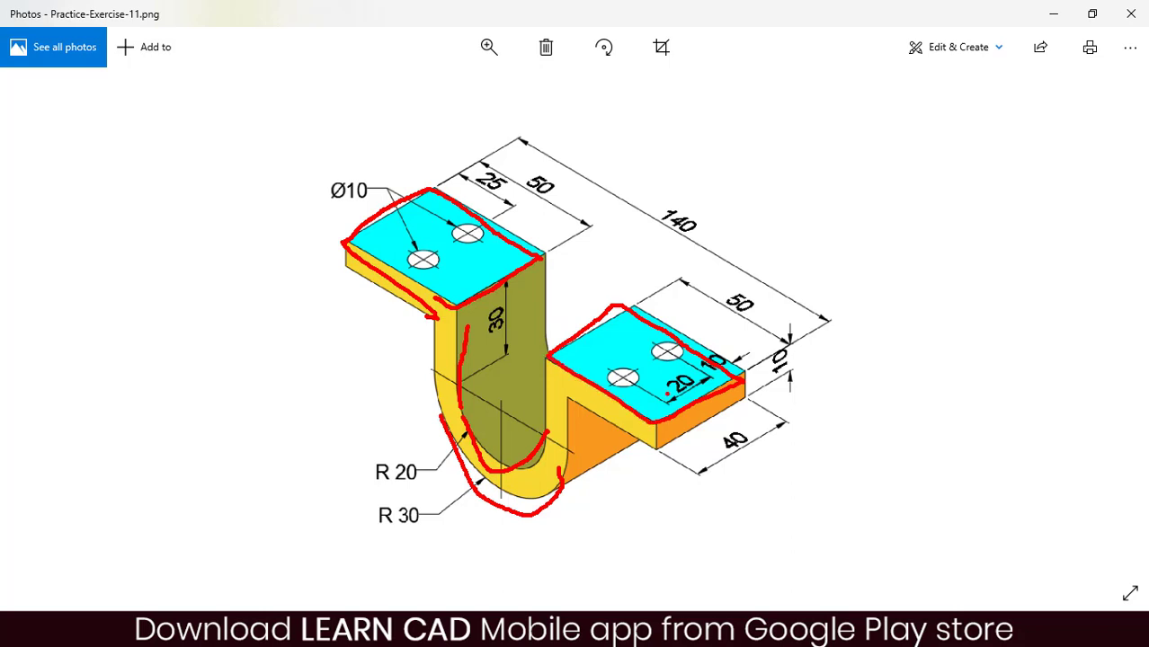
key(Escape)
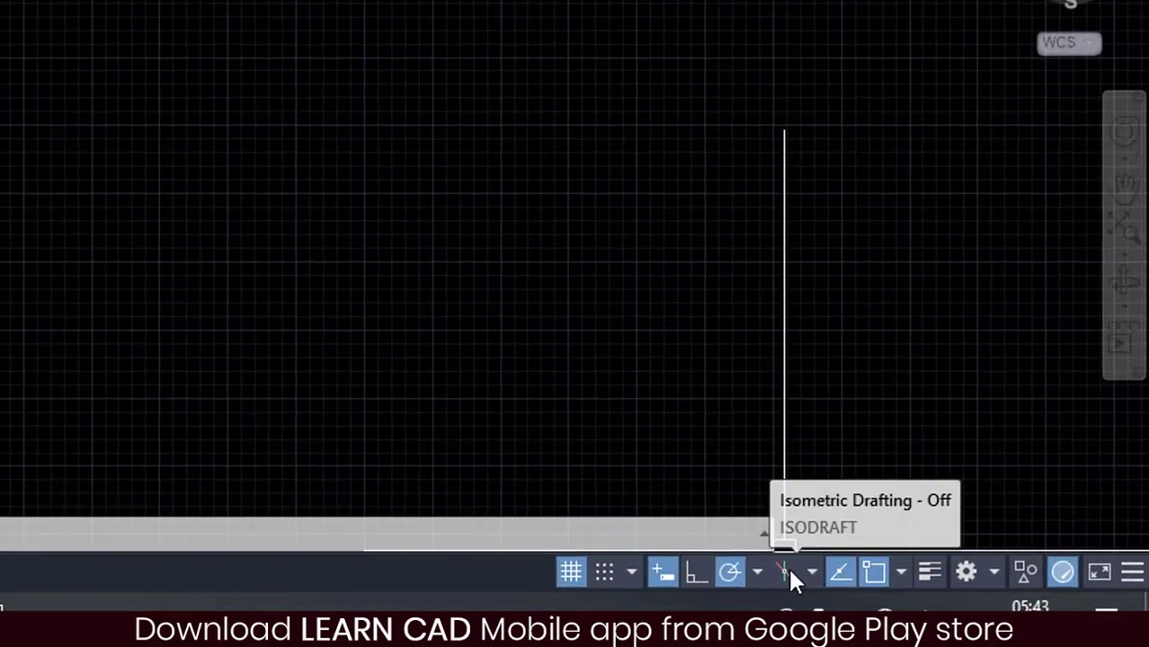
Turn on isometric drafting and set the drafting plane to isoplane Top.
click(927, 603)
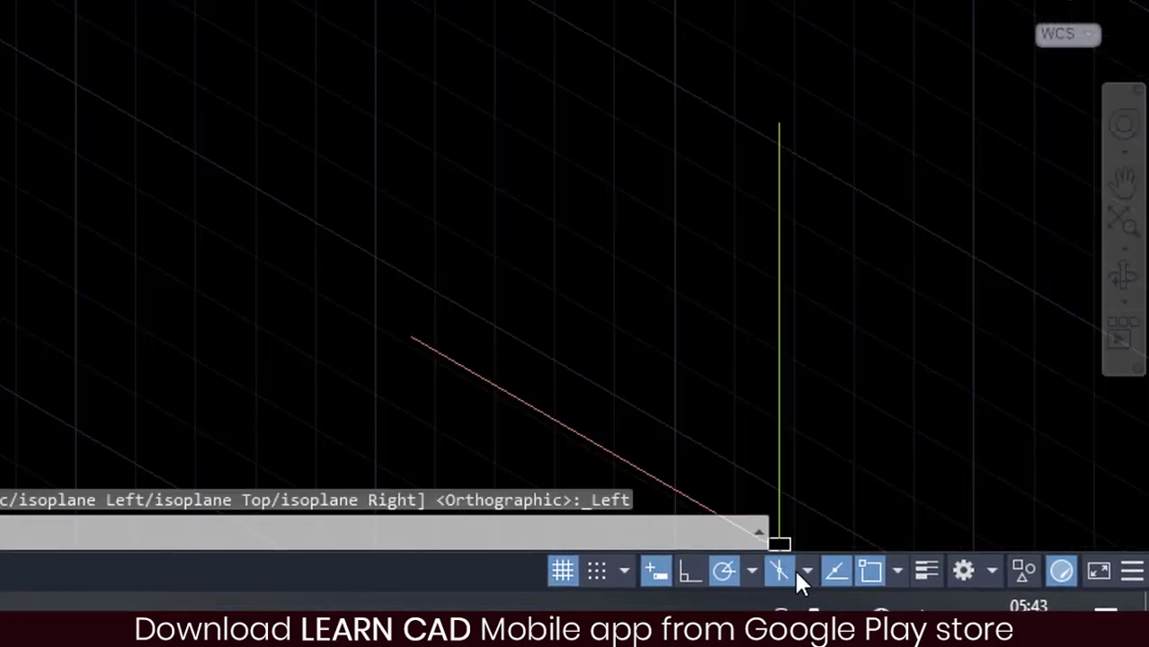
click(806, 571)
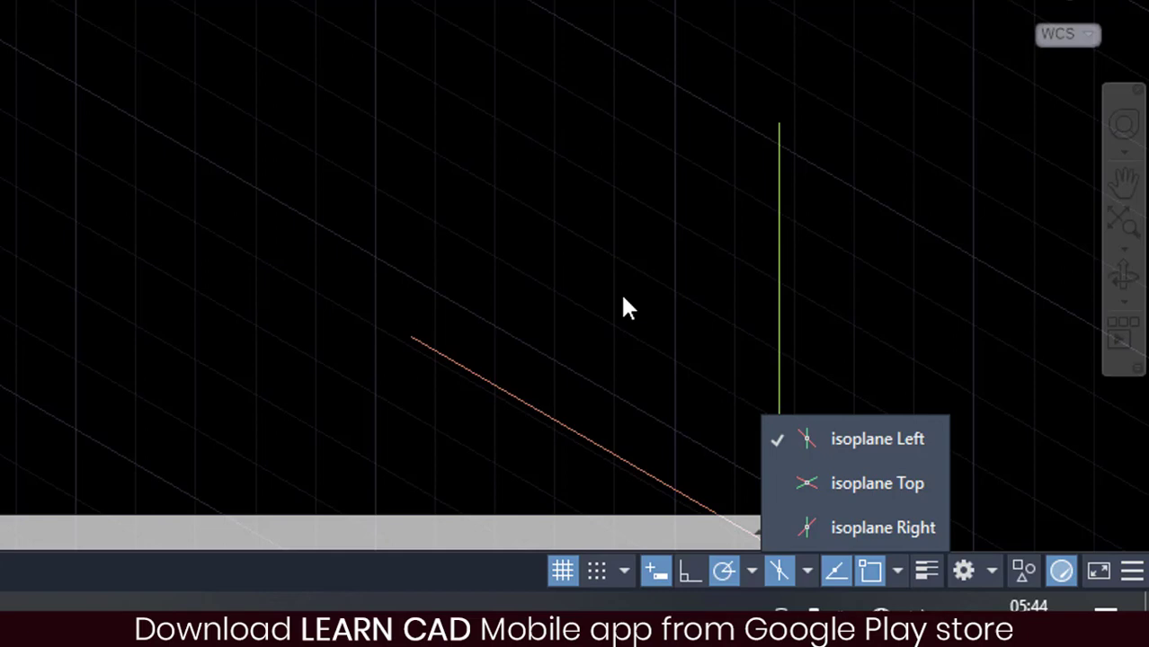
click(832, 483)
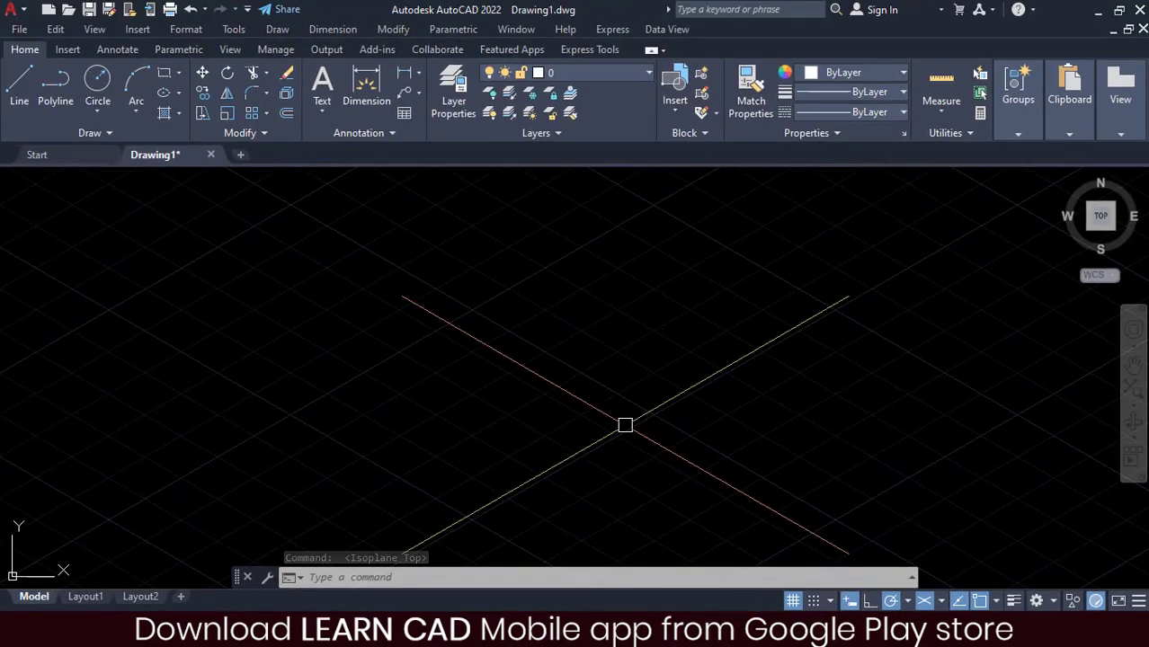
Check the bracket's reference drawing in Photos, return to AutoCAD and set the drafting plane to isoplane Left.
click(494, 629)
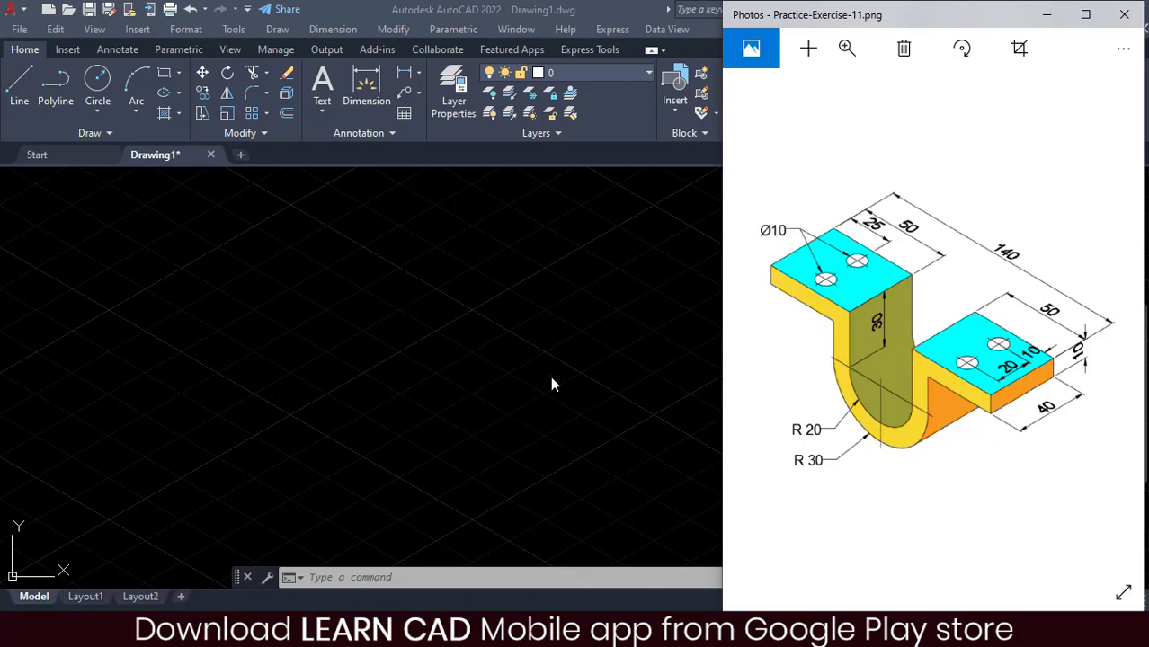
click(451, 377)
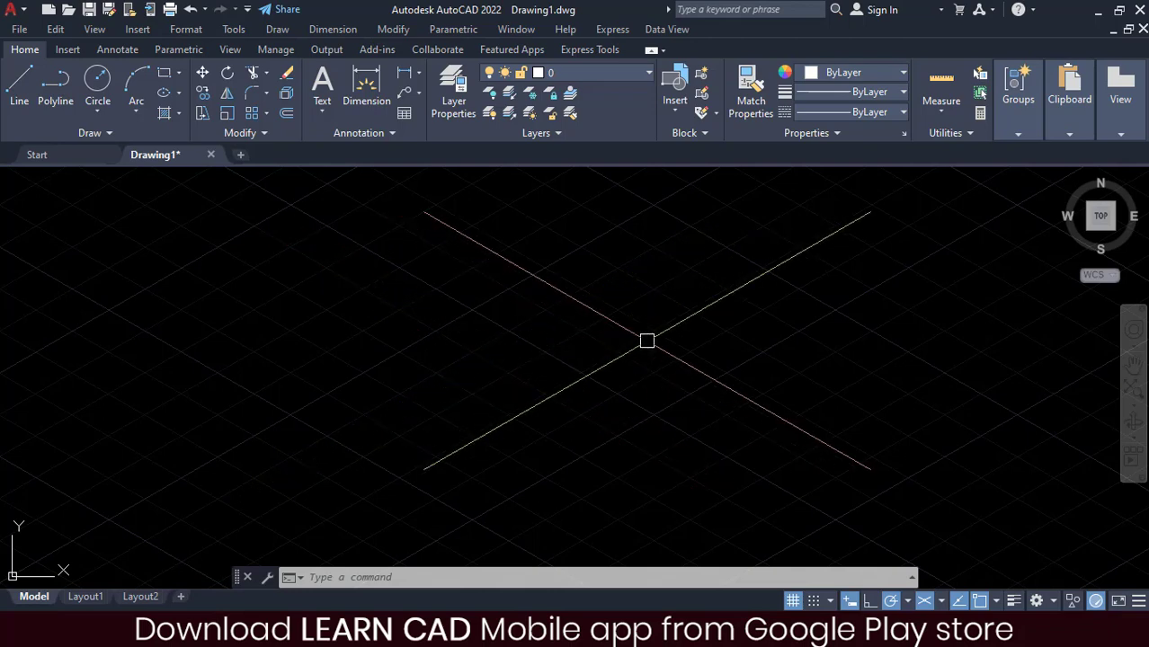
click(941, 602)
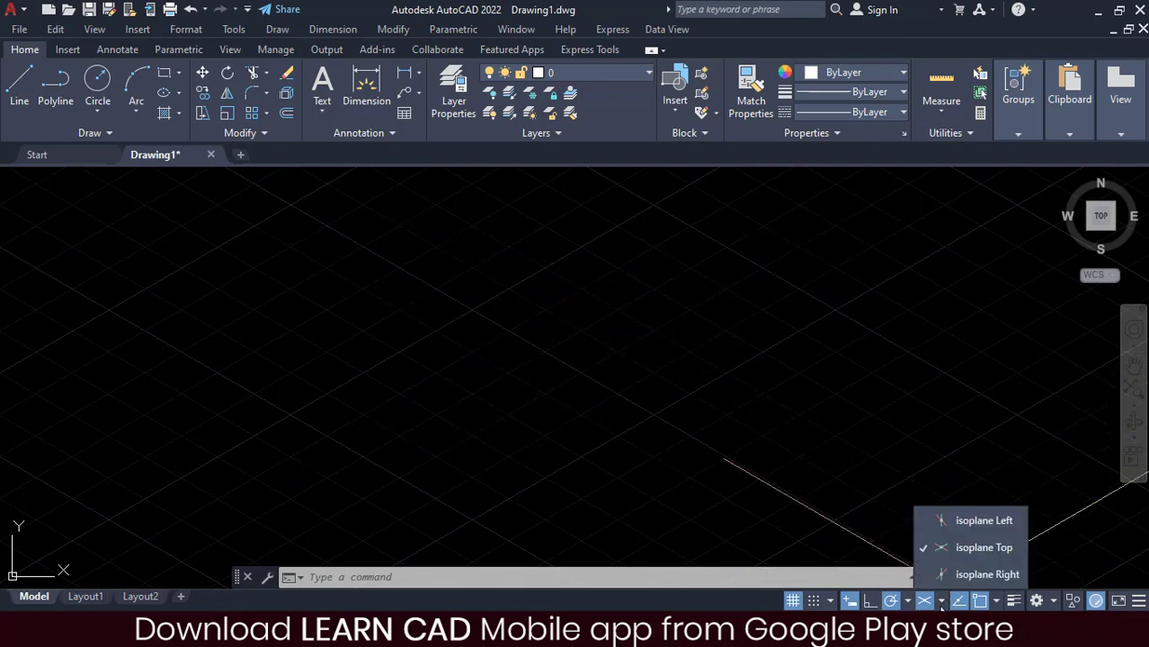
click(956, 522)
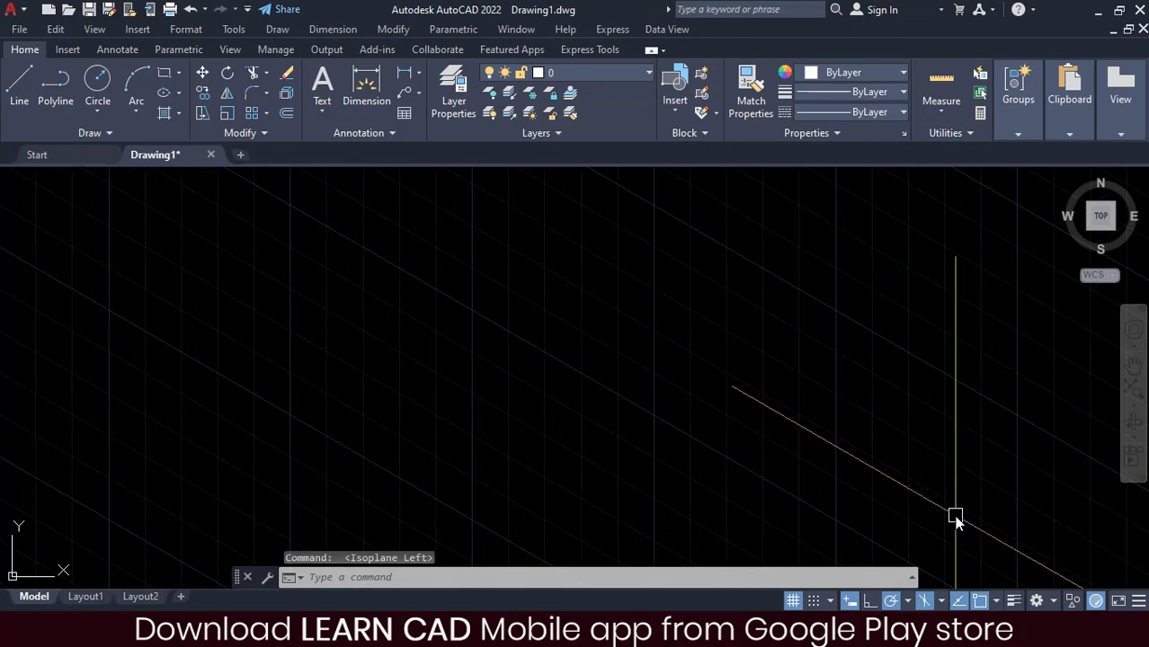
Shrink the AutoCAD window and arrange it side by side with the reference image so both are visible.
click(1120, 12)
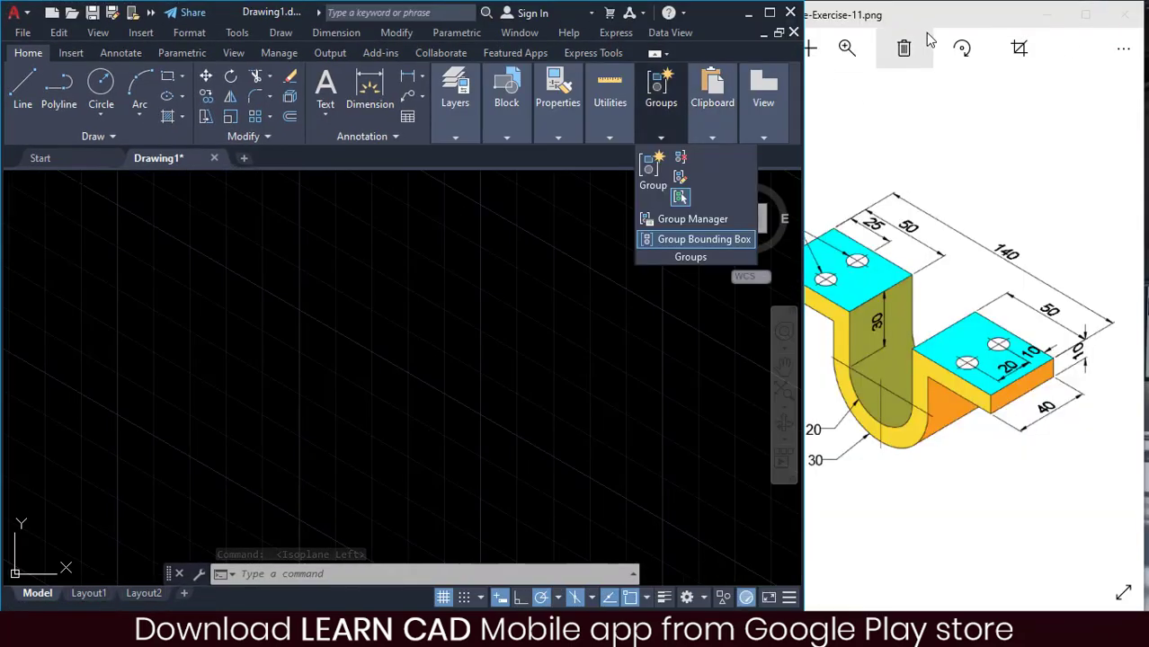
click(949, 25)
drag(949, 25, 971, 21)
click(616, 326)
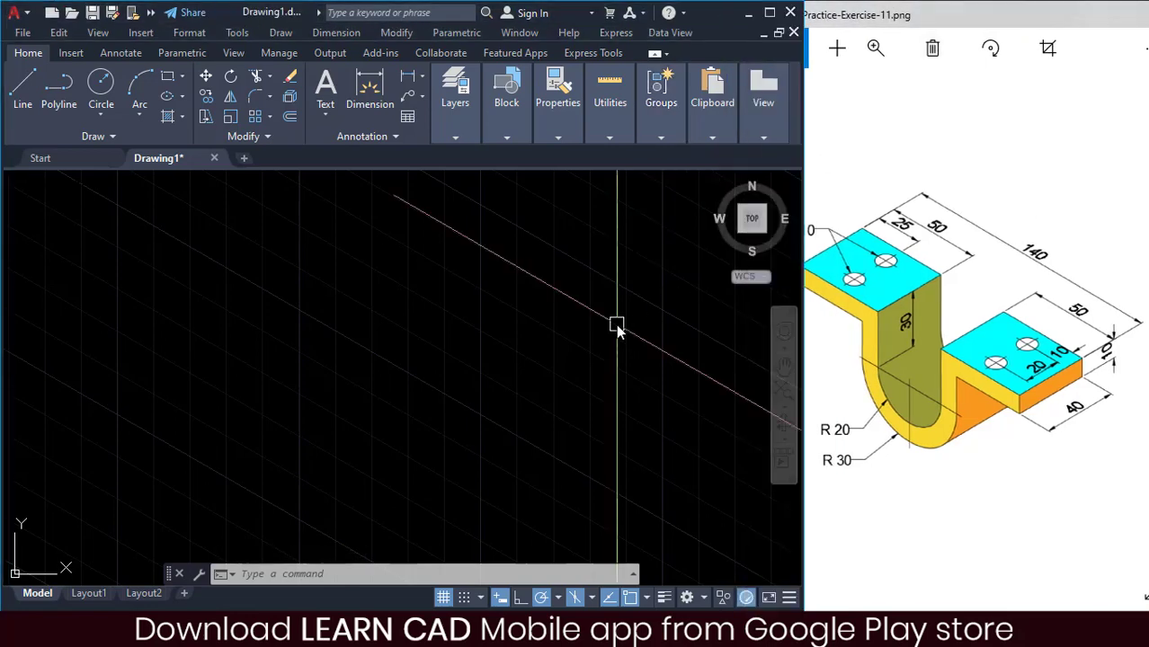
Draw an isocircle with a radius of 30 in the middle of the drawing area, using the Ellipse command's Isocircle option.
mouse_move(617, 324)
middle_down()
mouse_move(549, 334)
mouse_move(472, 369)
mouse_move(437, 367)
middle_up()
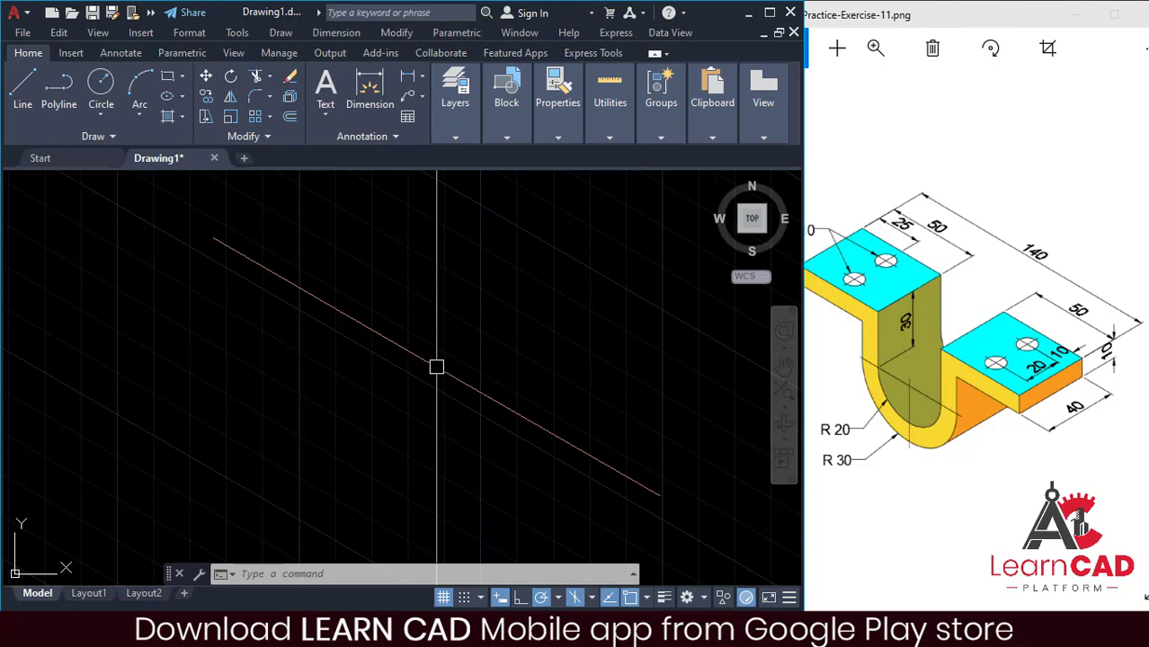
text(EL)
click(489, 403)
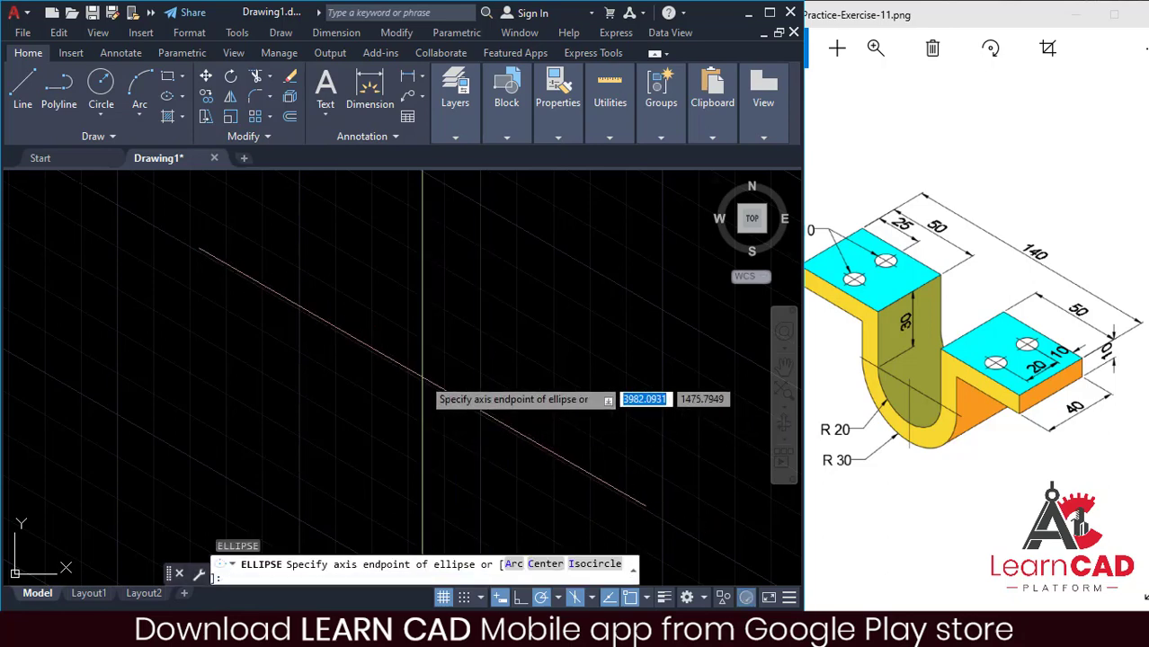
text(i)
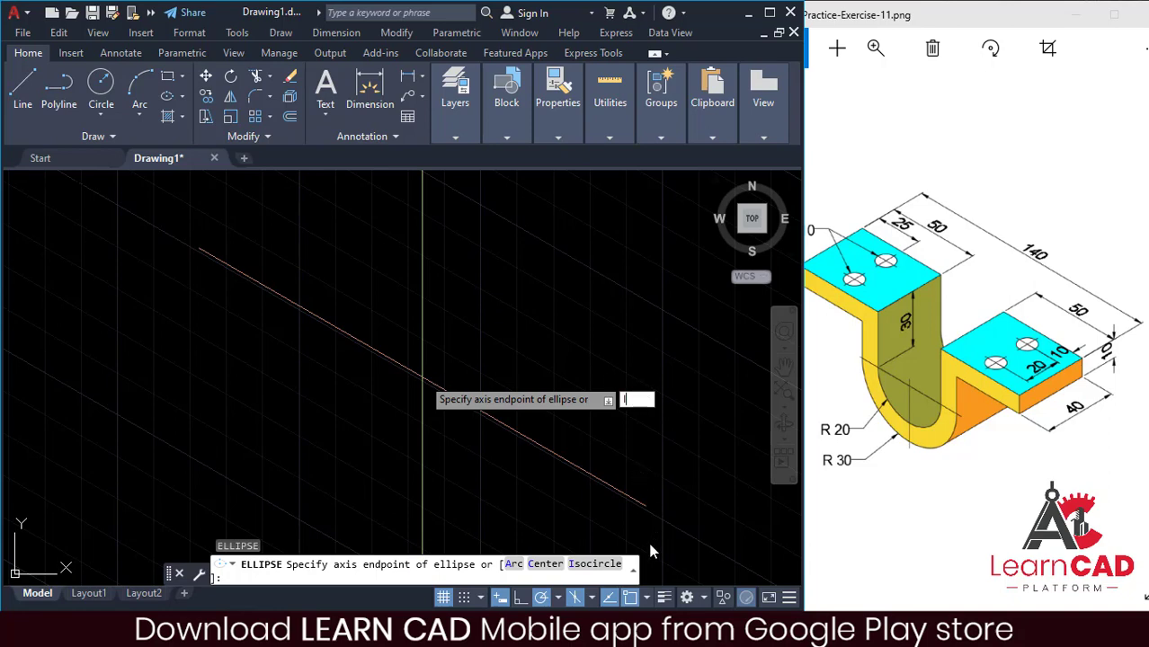
click(595, 565)
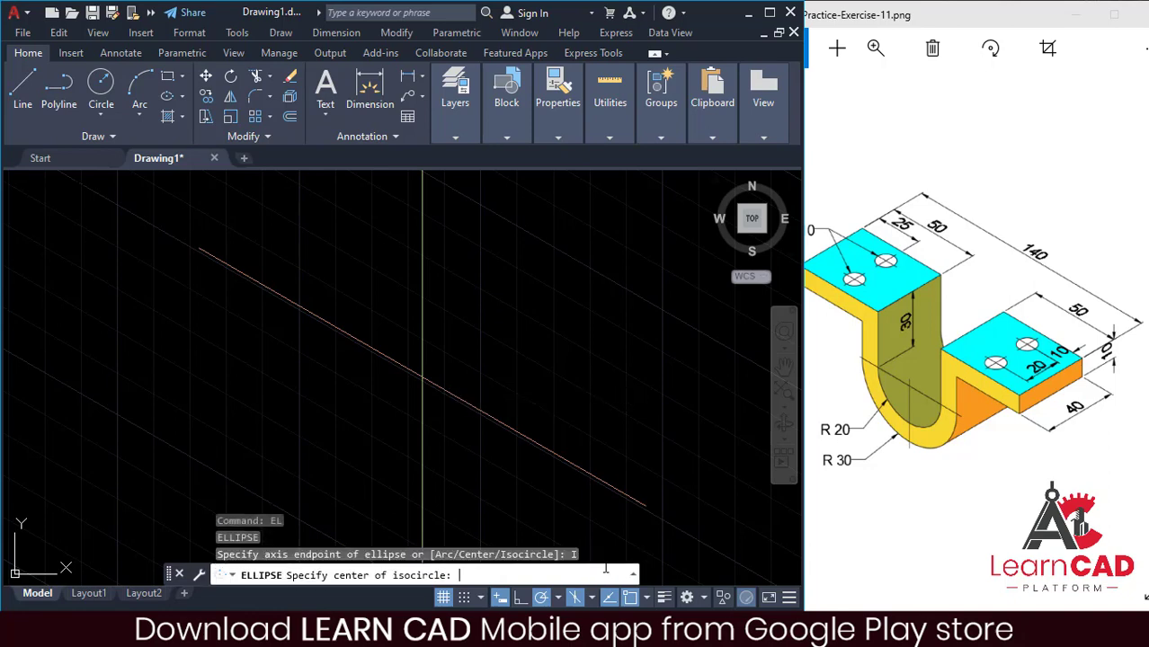
click(409, 368)
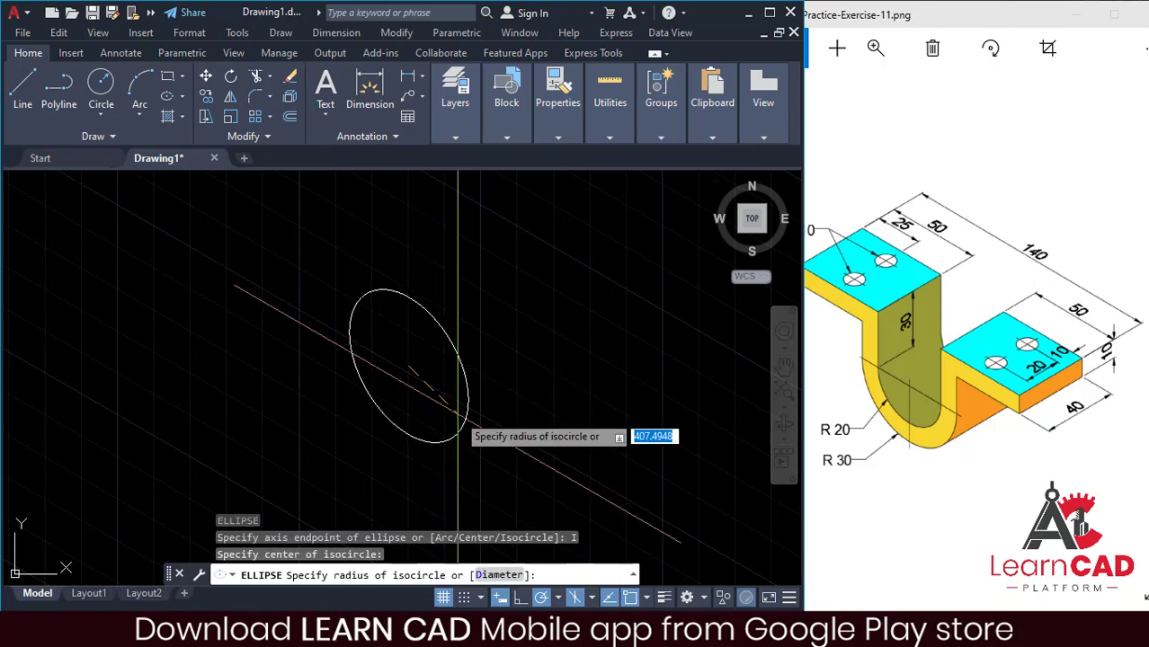
text(30)
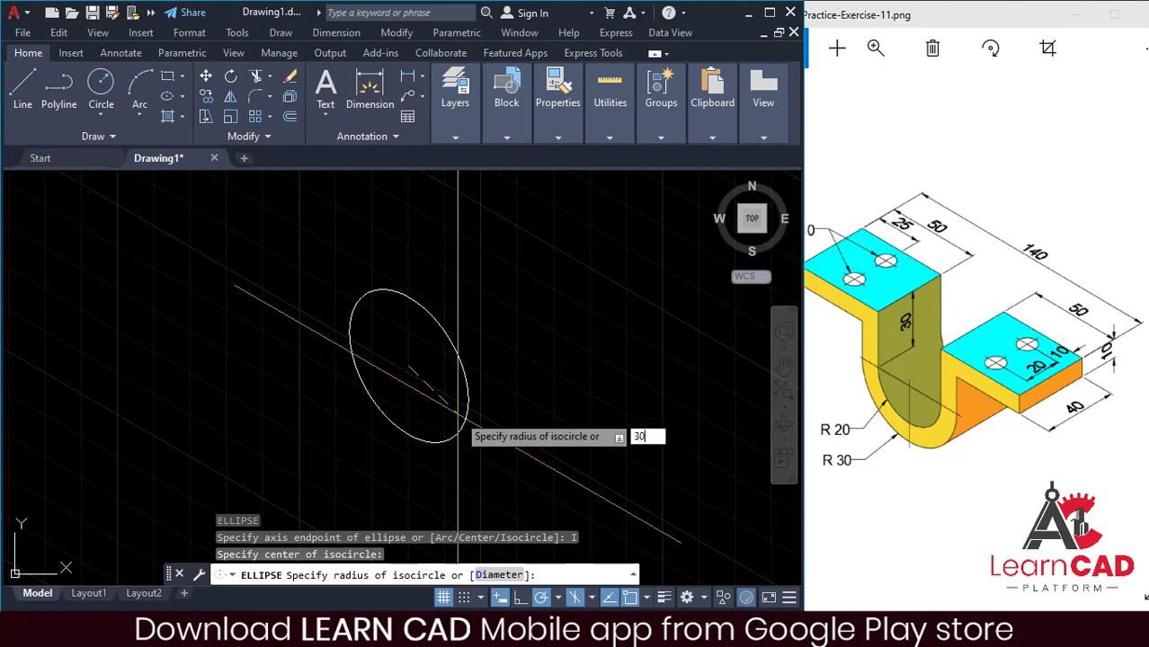
key(Return)
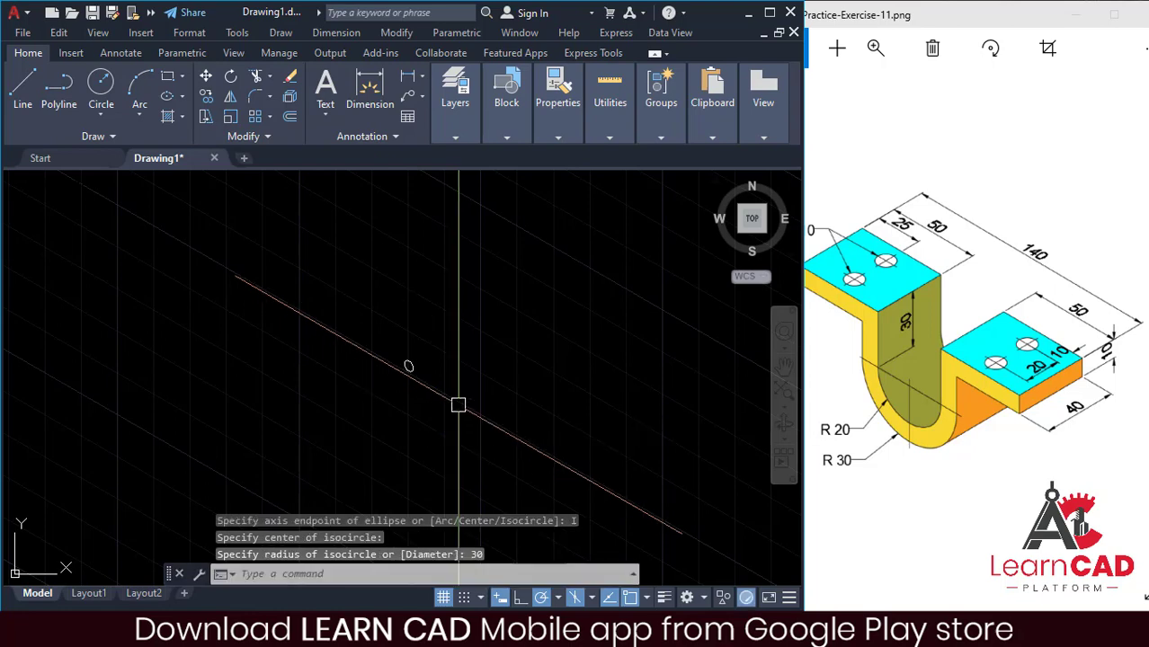
Draw a second isocircle with a radius of 20 on the same centre as the radius 30 isocircle.
scroll(408, 350, up, 5)
scroll(457, 441, up, 3)
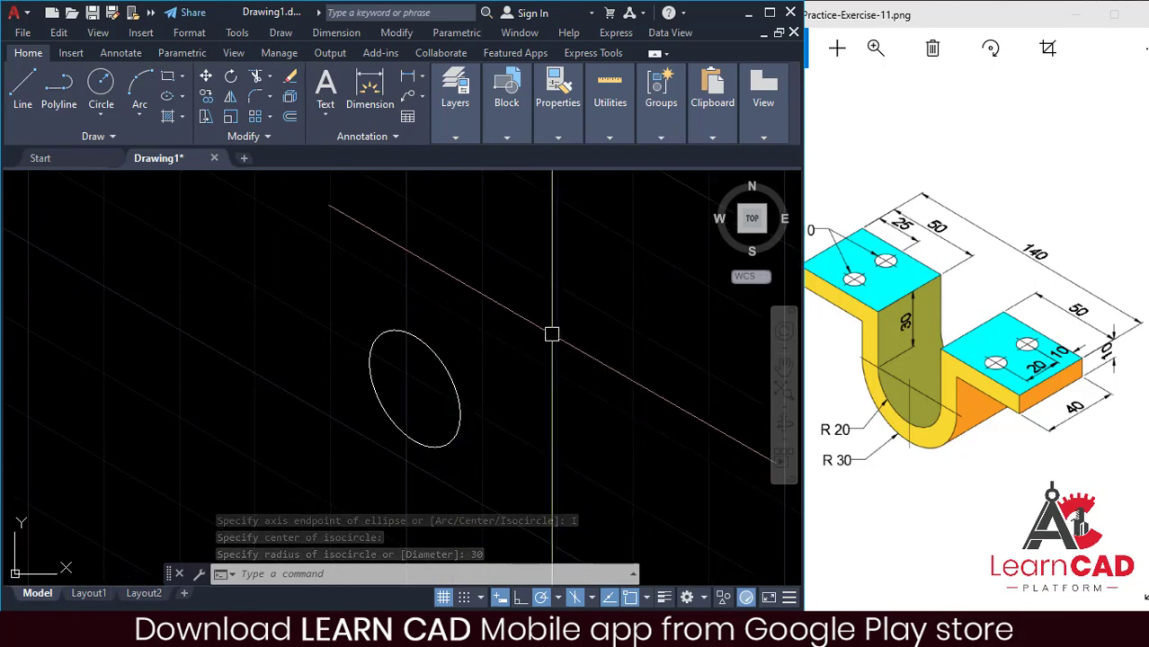
text(EL)
key(Return)
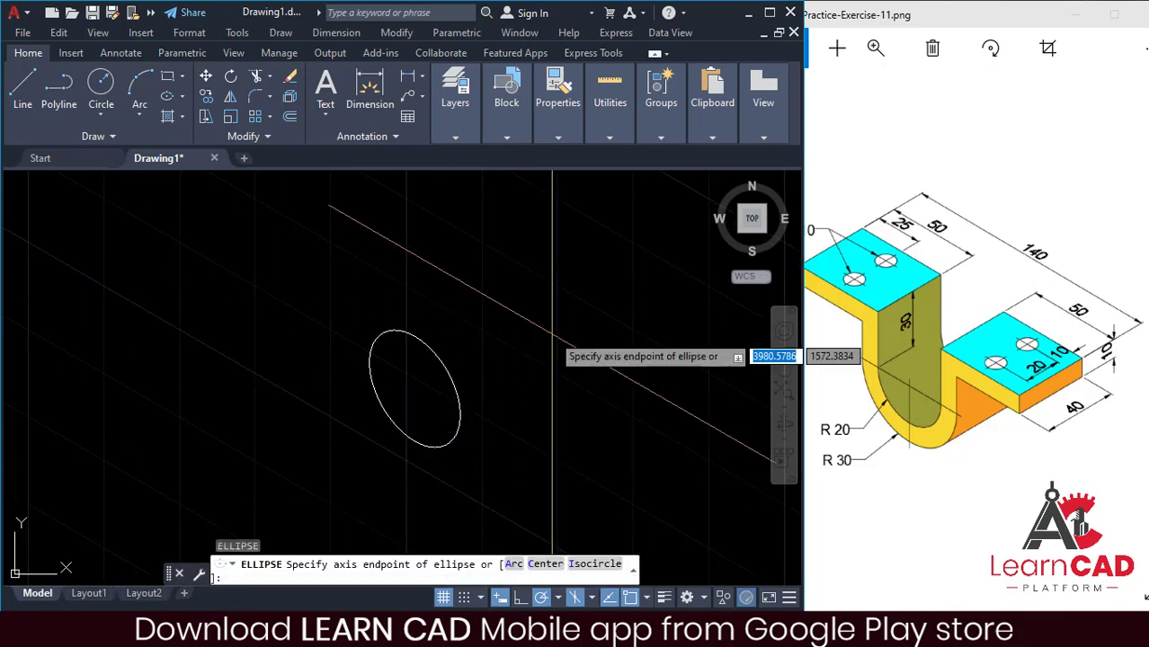
text(I)
key(Return)
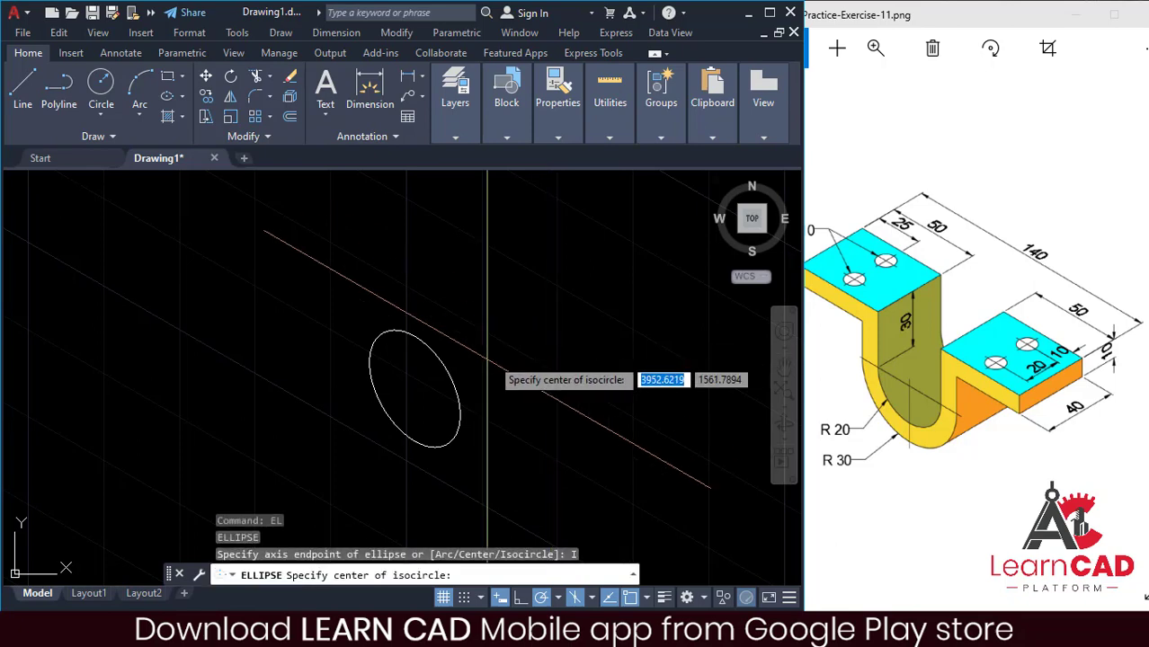
click(414, 389)
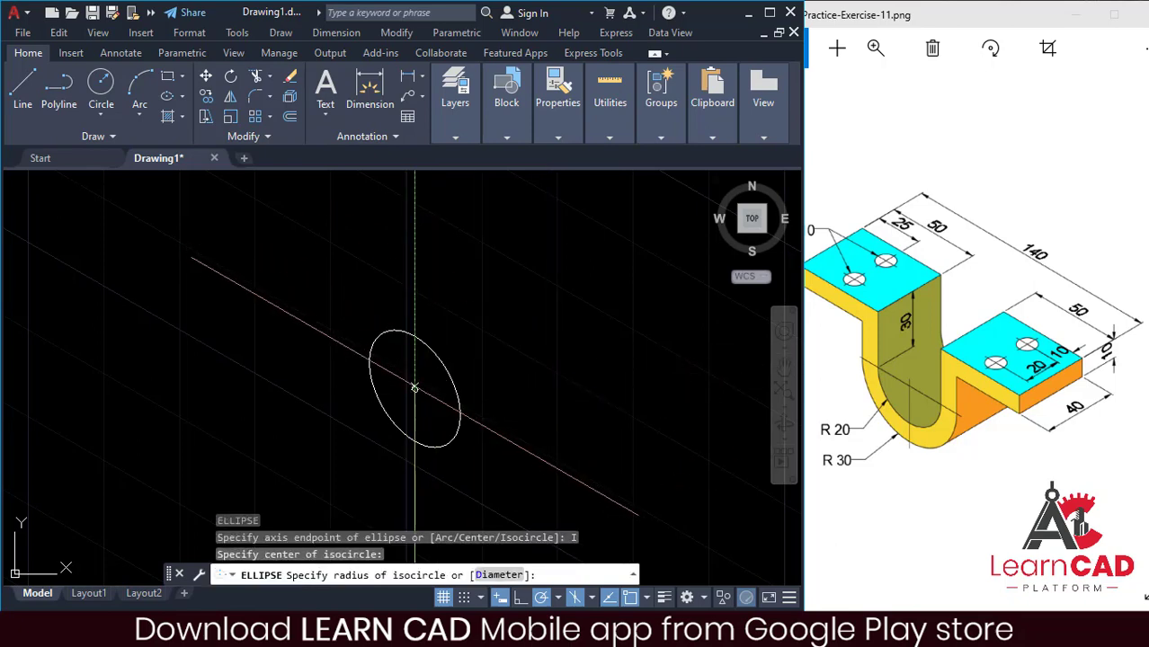
text(20)
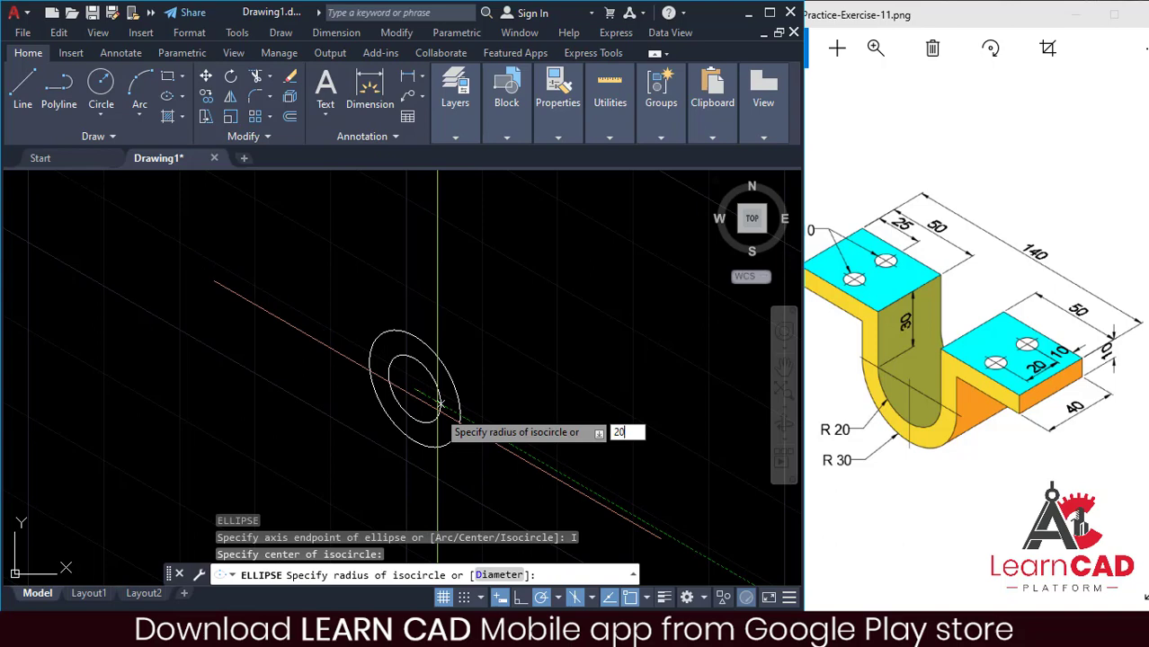
key(Return)
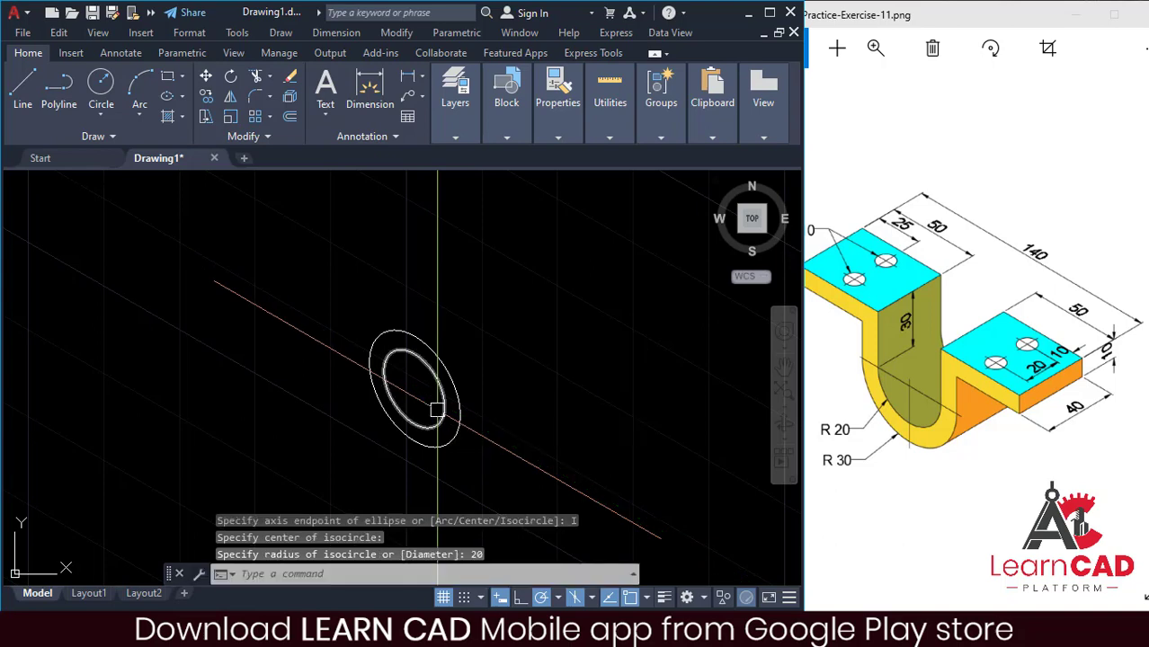
Draw a vertical line 30 long upward from the common centre of the two isocircles.
middle_drag(577, 385, 561, 407)
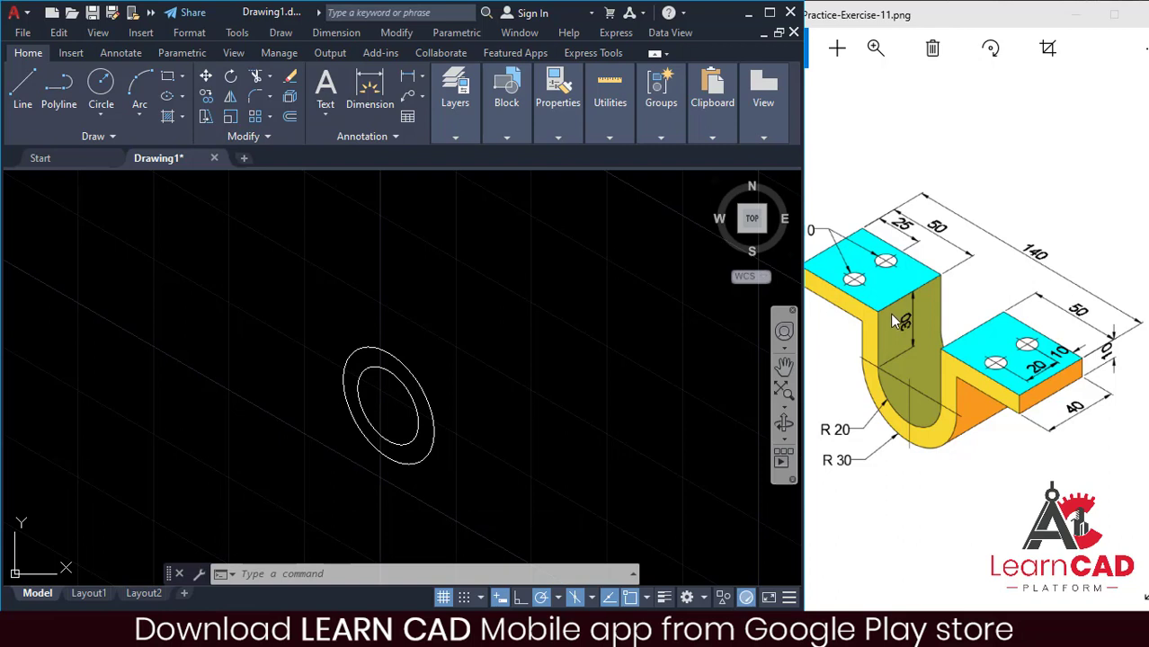
text(l)
key(Return)
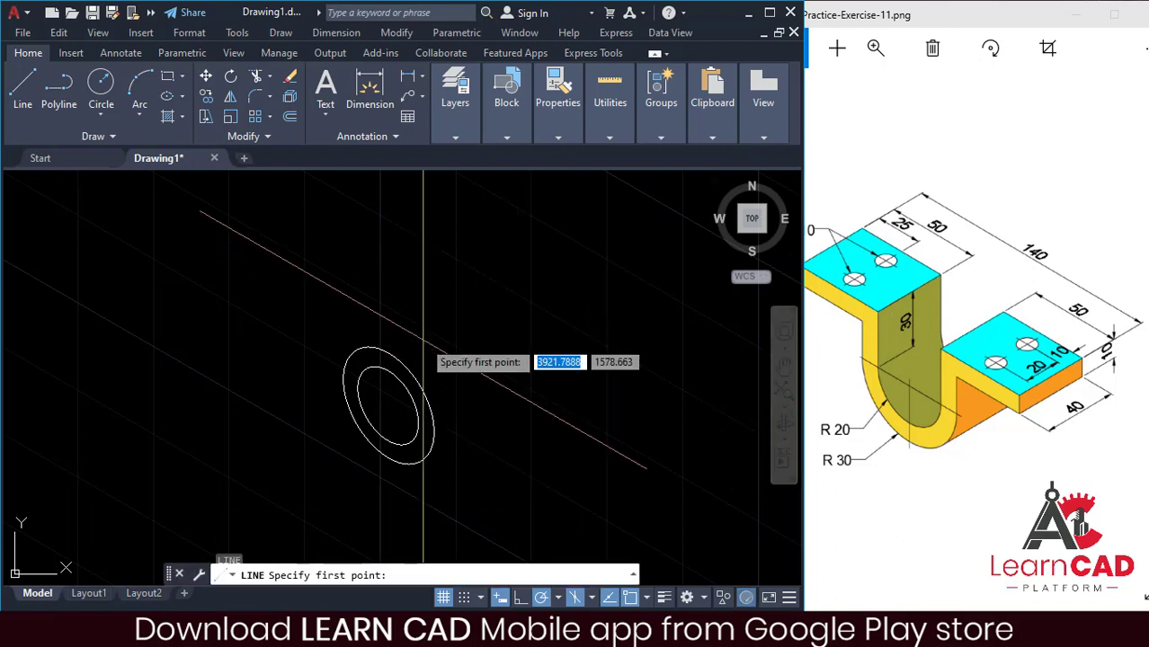
click(388, 406)
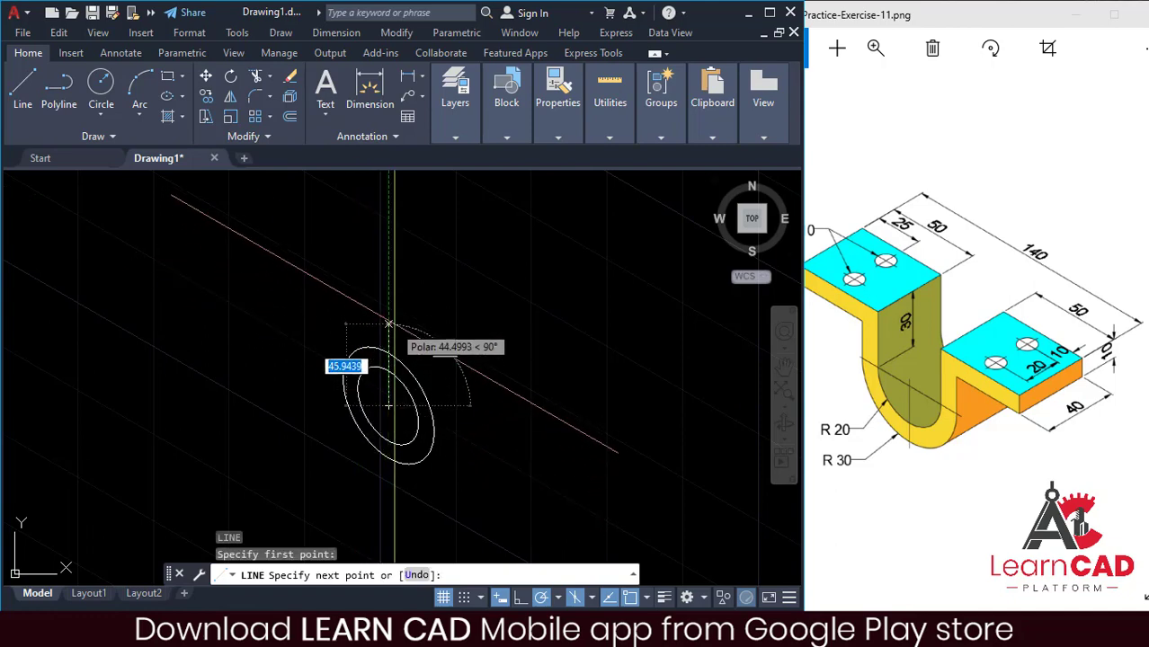
text(30)
key(Return)
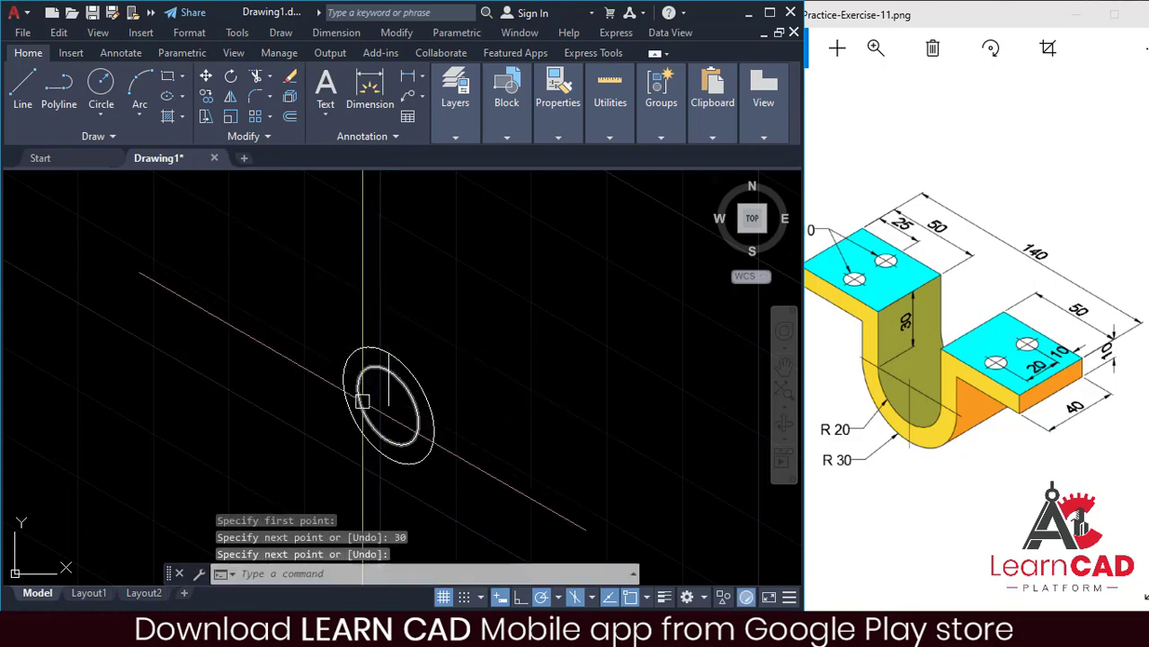
key(Return)
Copy the vertical line from its lower endpoint to the left side points of the inner and outer isocircles.
click(387, 399)
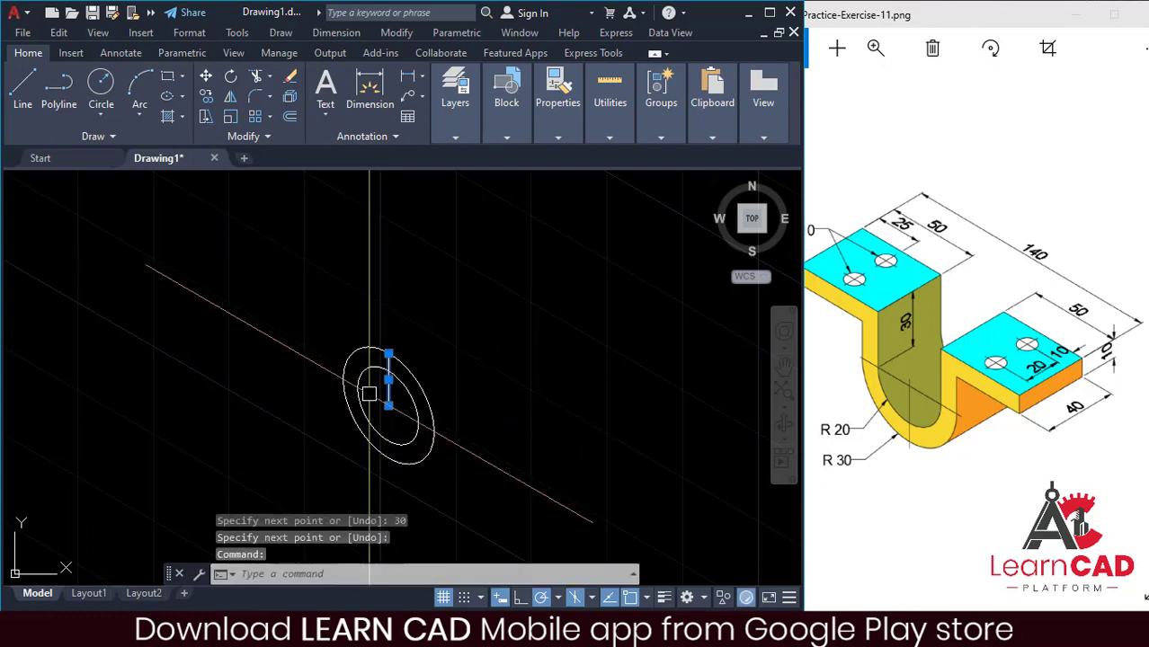
text(C)
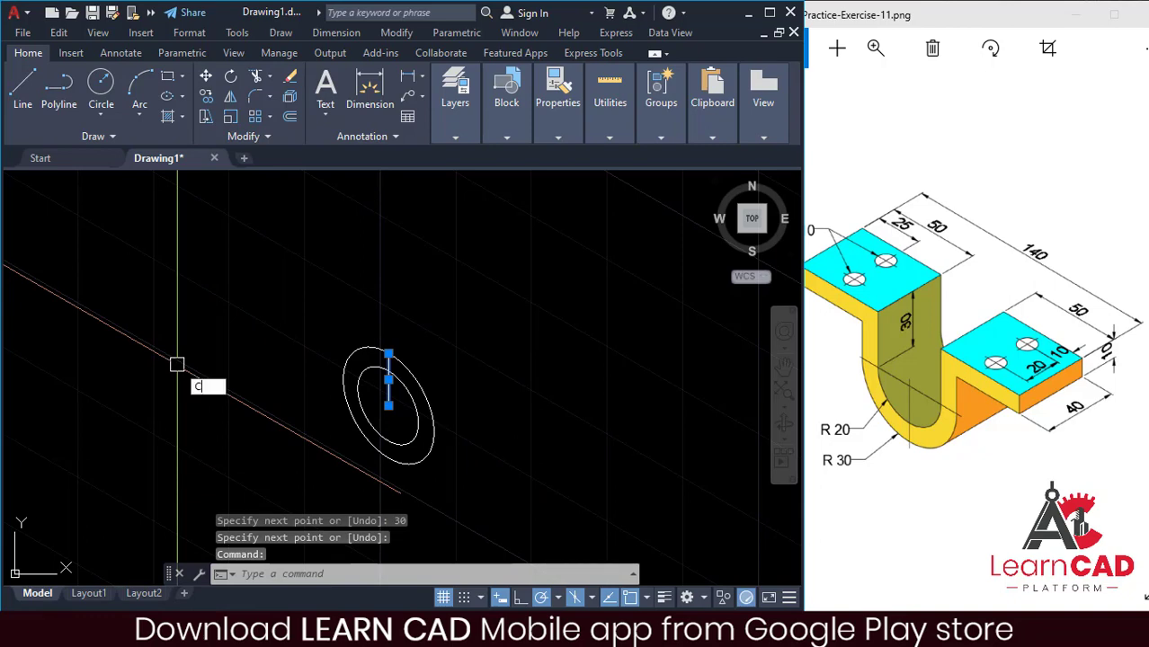
text(P)
key(Return)
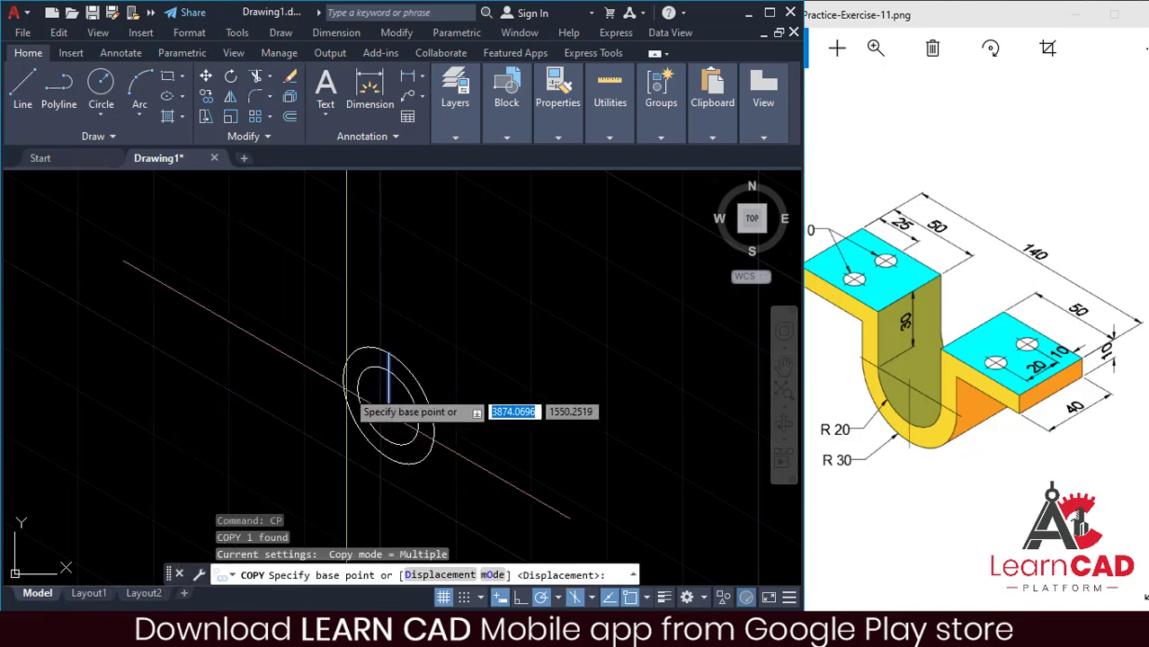
click(388, 406)
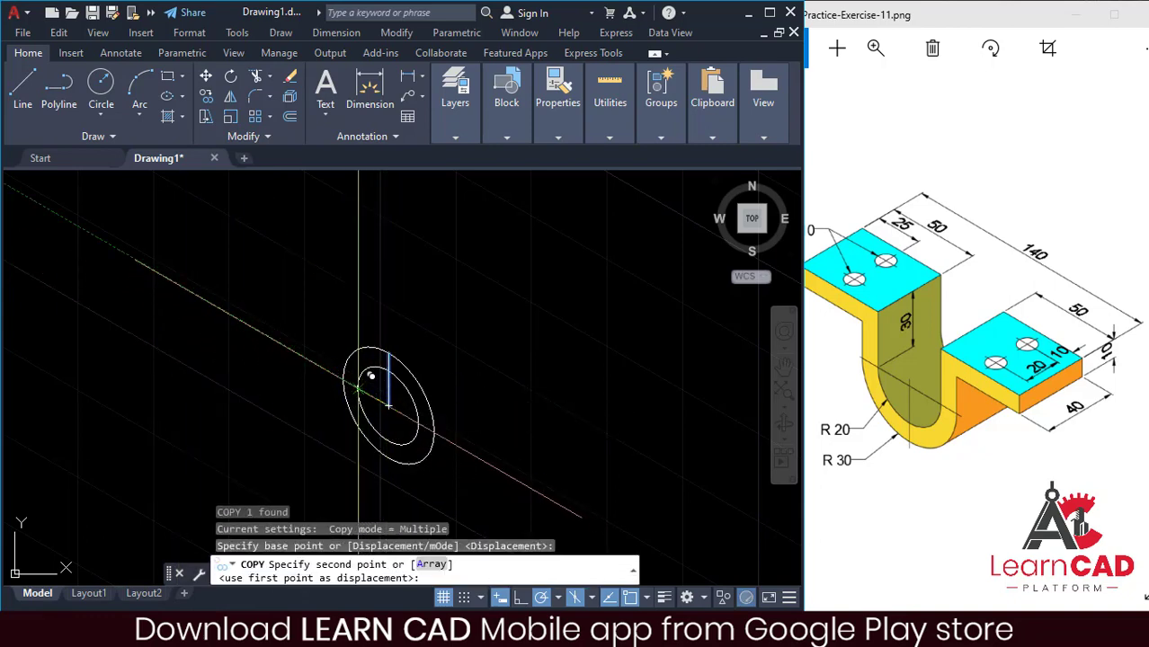
click(358, 388)
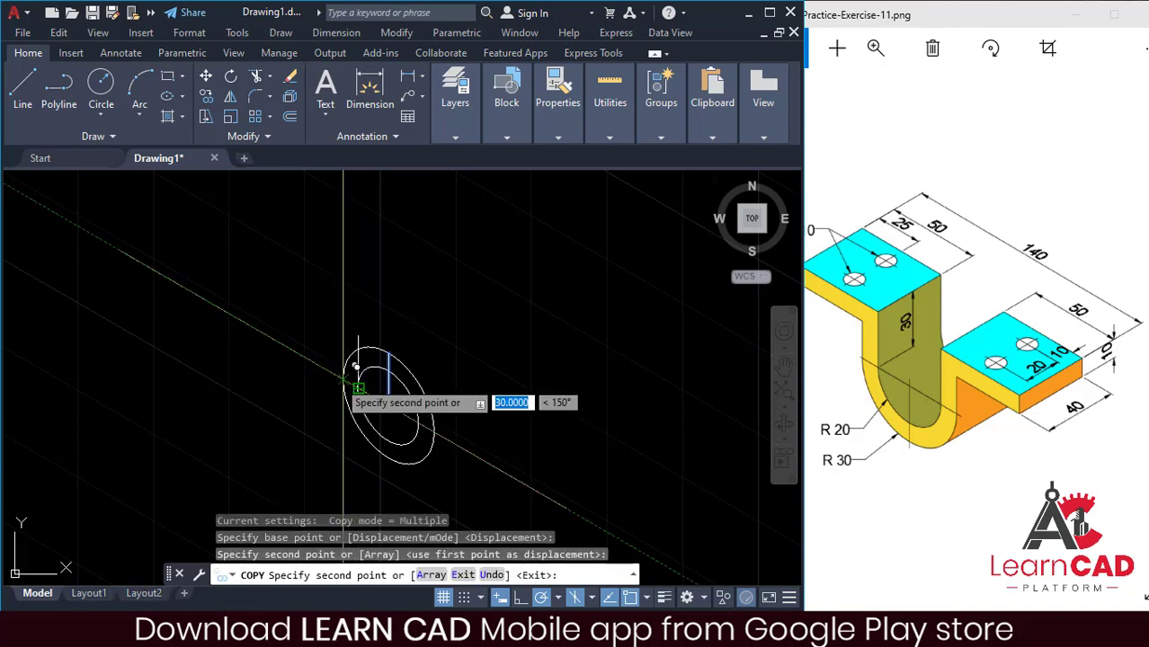
click(343, 379)
key(Escape)
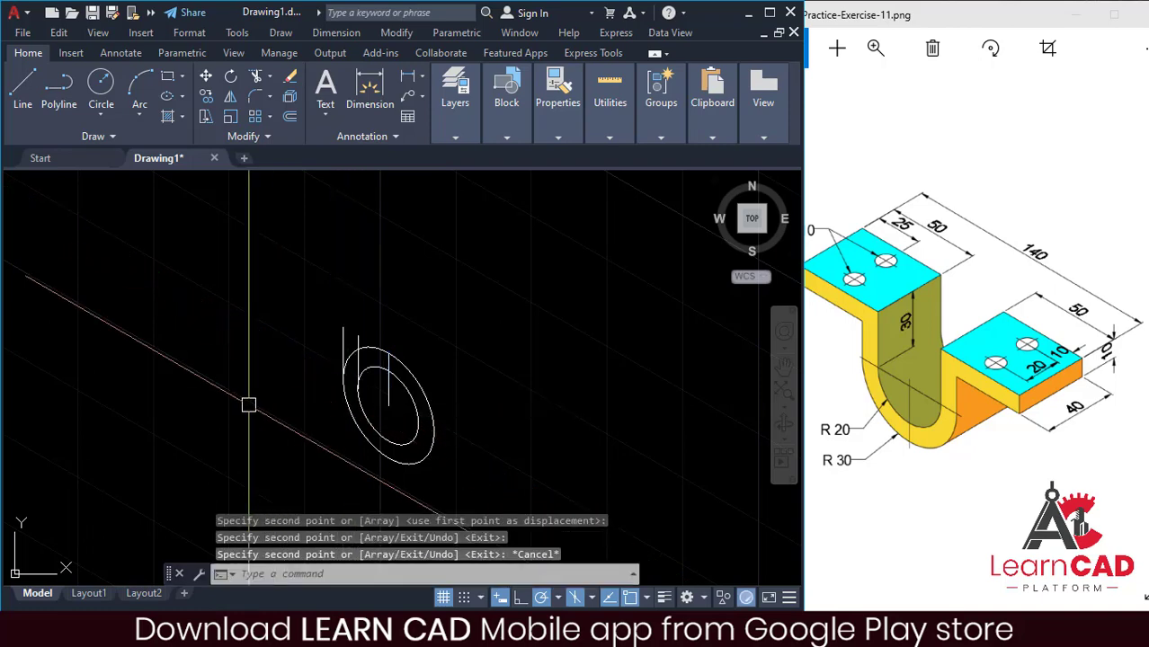
Copy the centre vertical line from its lower endpoint to the right side points of the inner and outer isocircles.
text(CP)
key(Return)
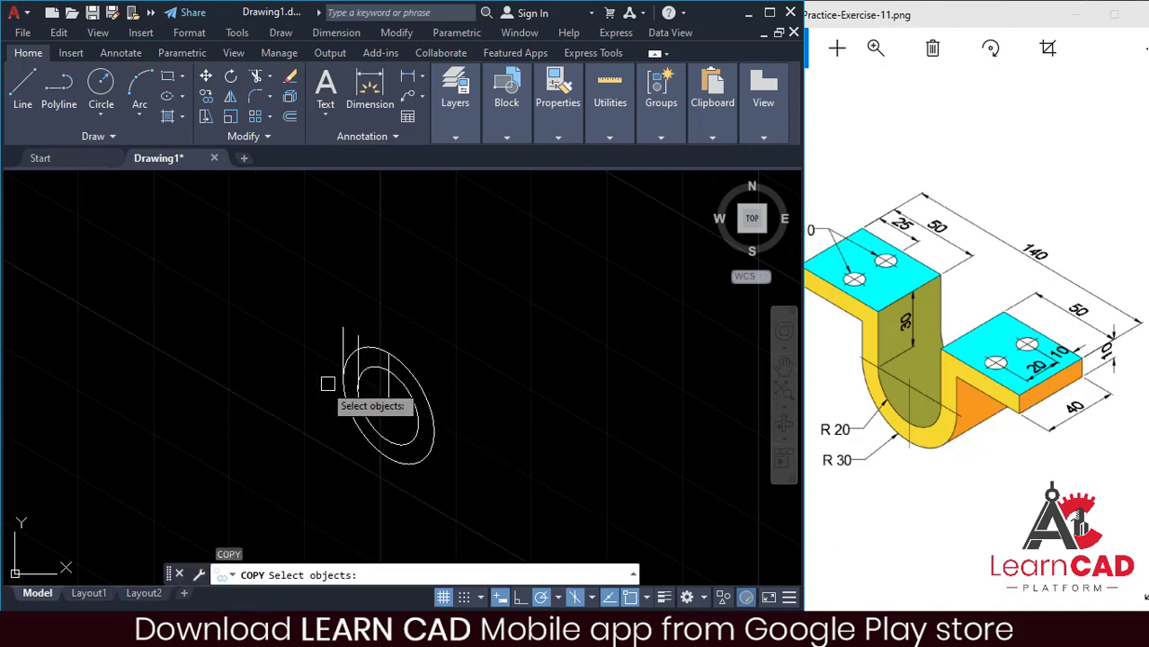
click(388, 396)
key(Return)
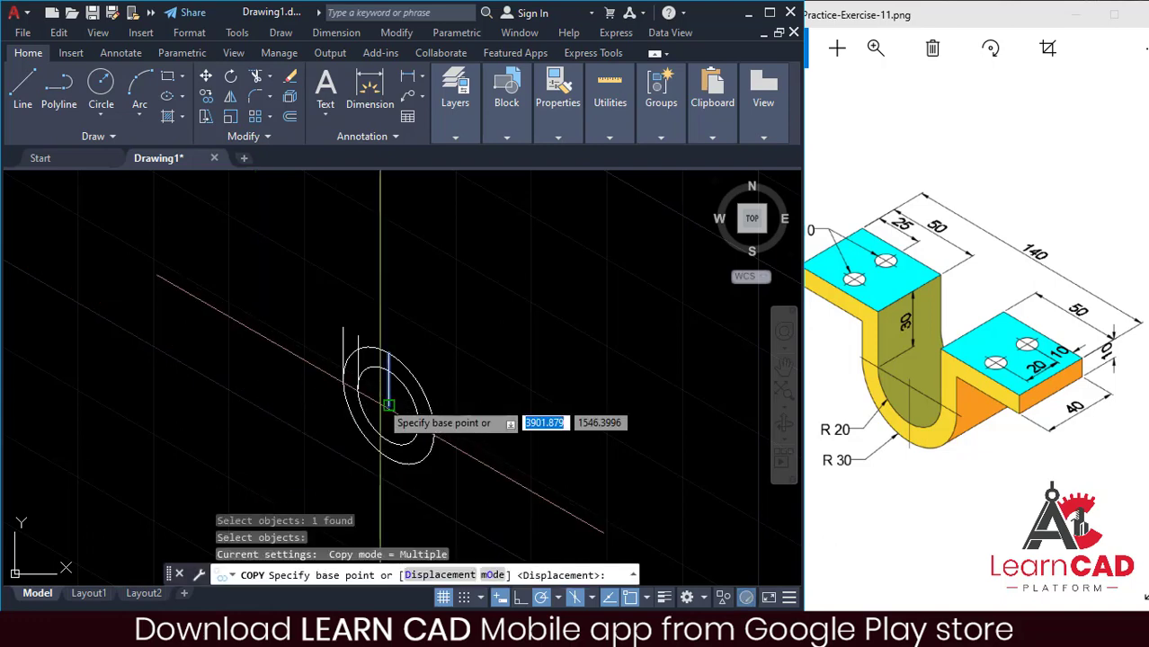
click(388, 402)
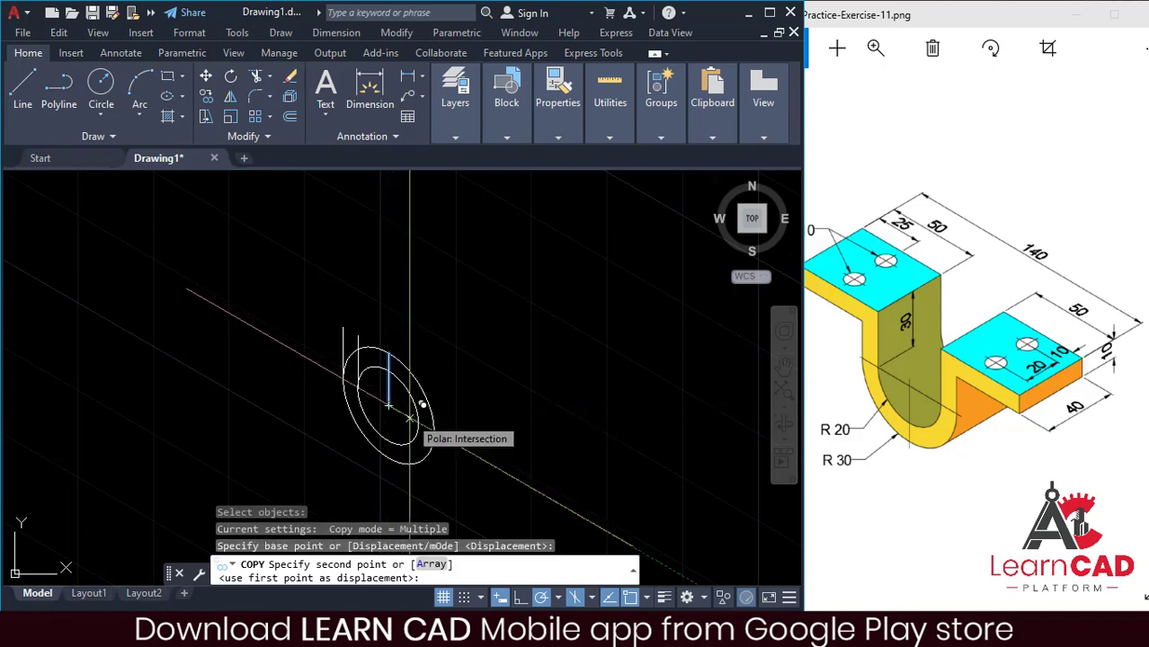
click(419, 421)
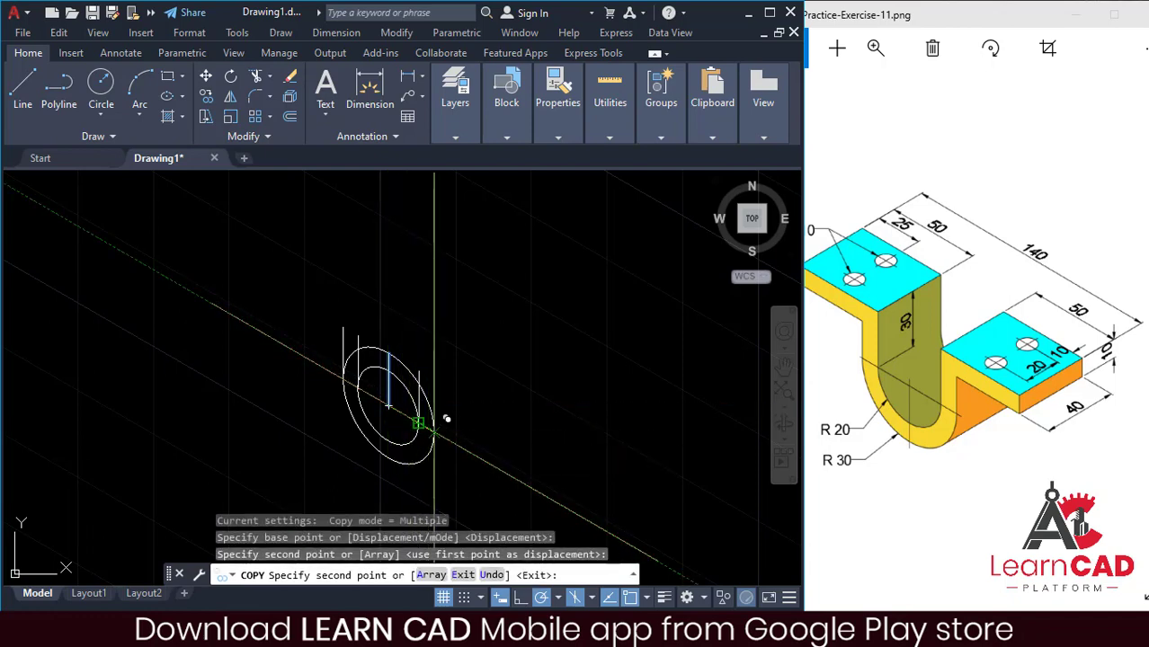
click(434, 431)
key(Escape)
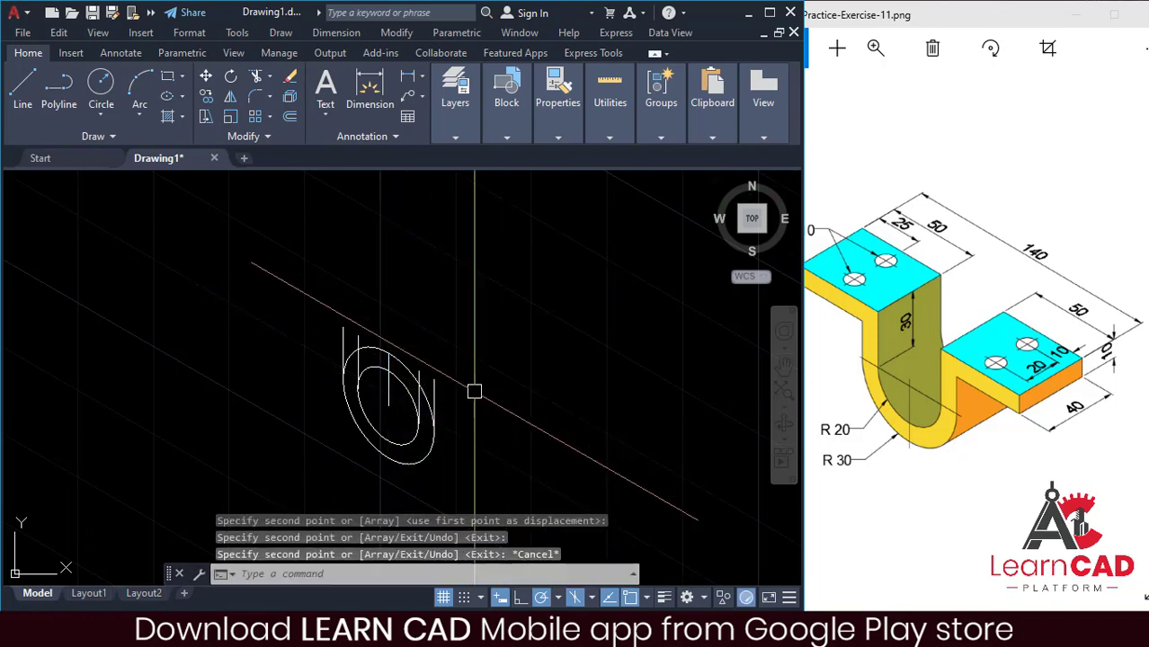
Erase the original vertical line at the common centre of the isocircles.
click(389, 404)
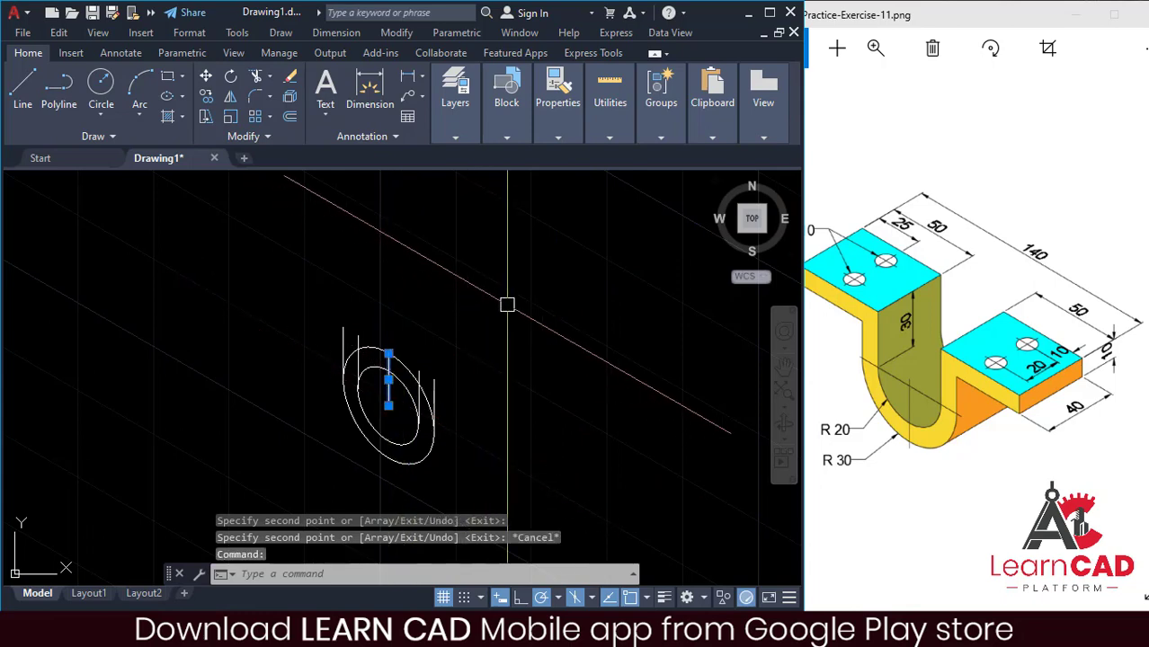
text(E)
key(Return)
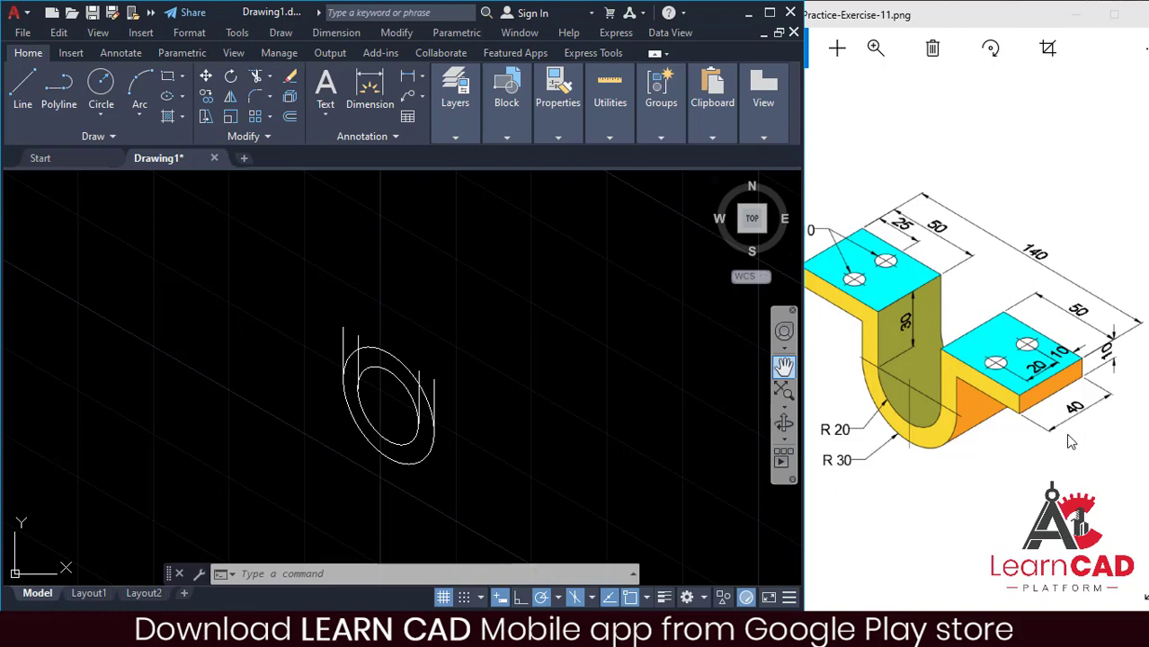
Draw the right flange's top face as a closed 50 by 40 isometric outline from the upper end of the inner right vertical line.
text(L)
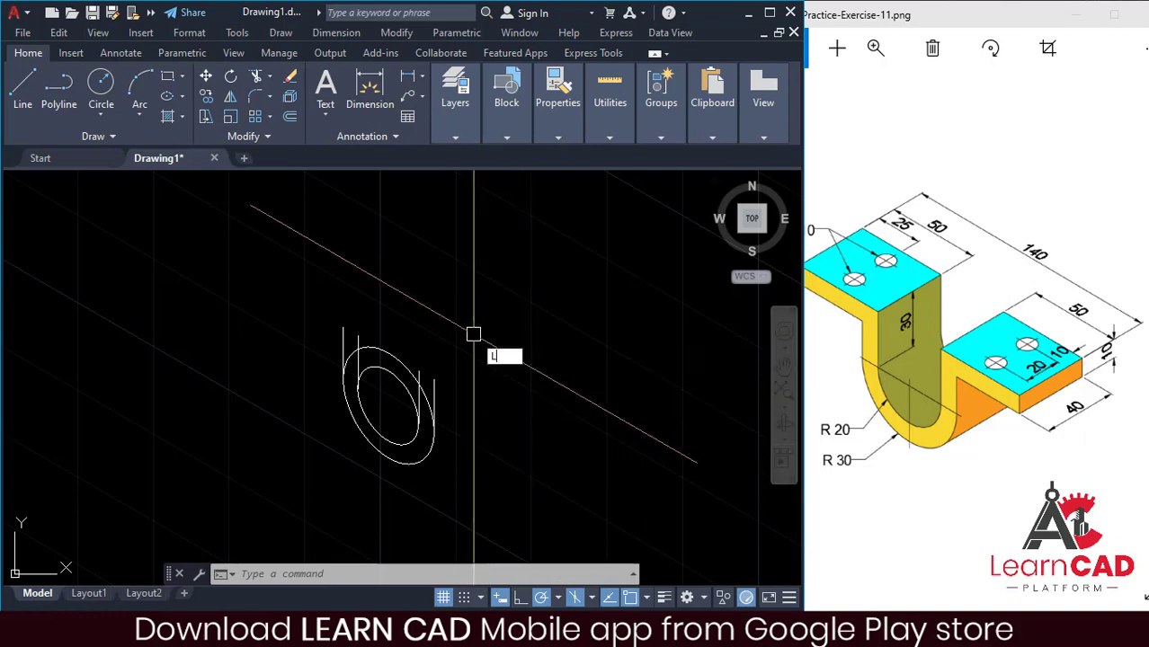
key(Return)
click(419, 369)
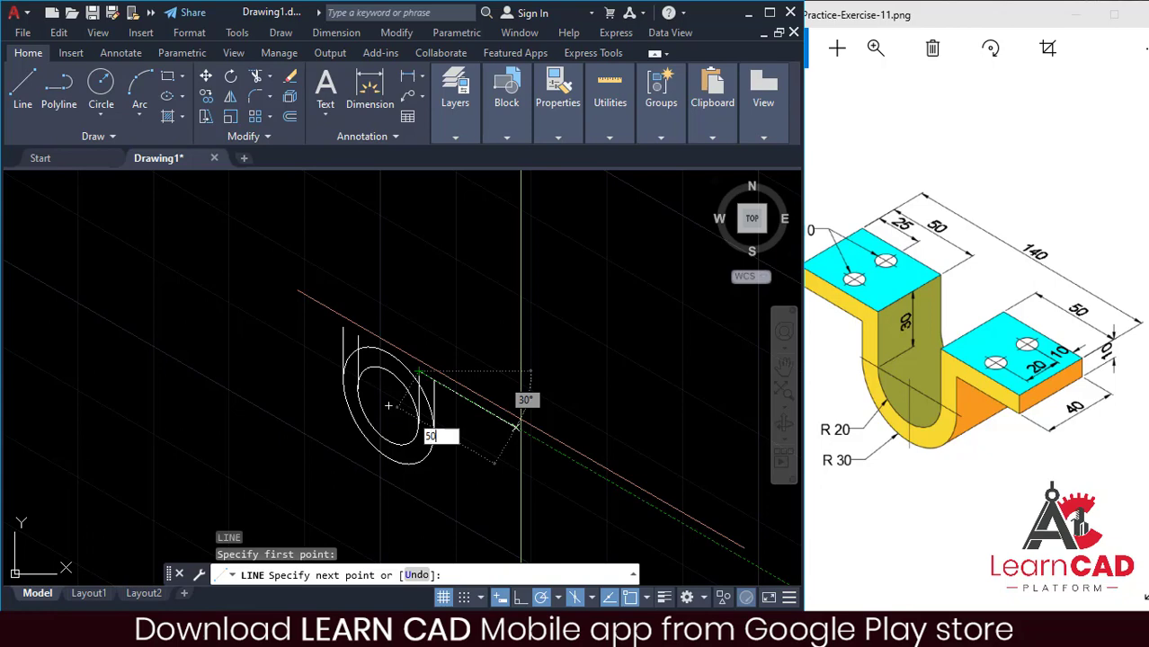
key(Return)
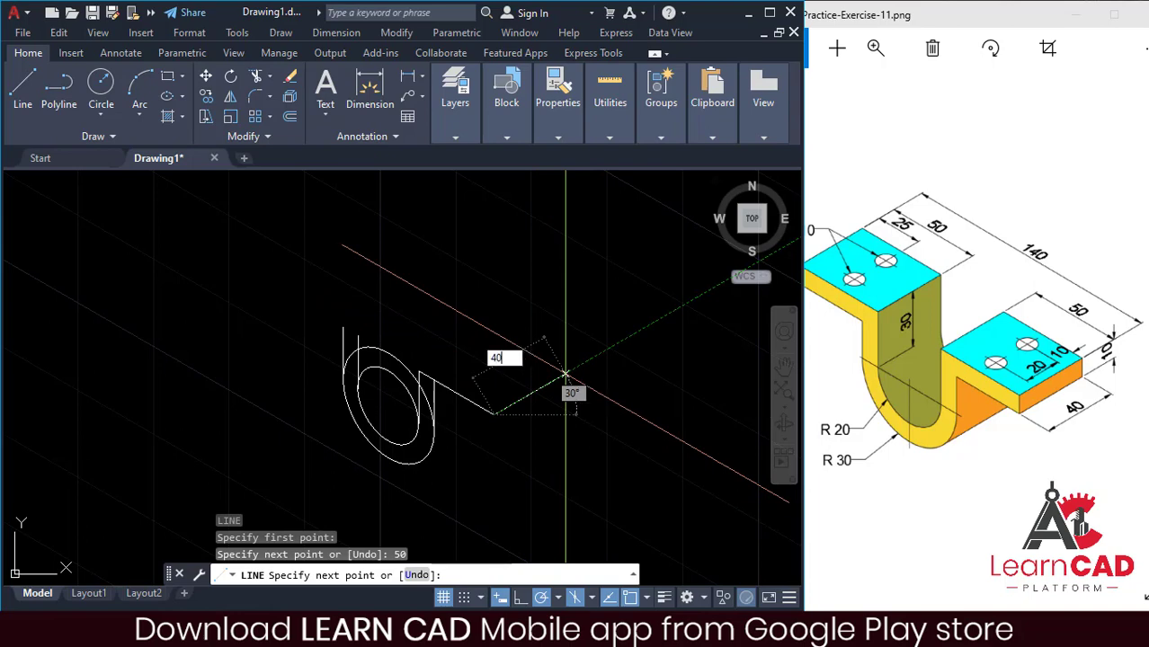
text(40)
key(Return)
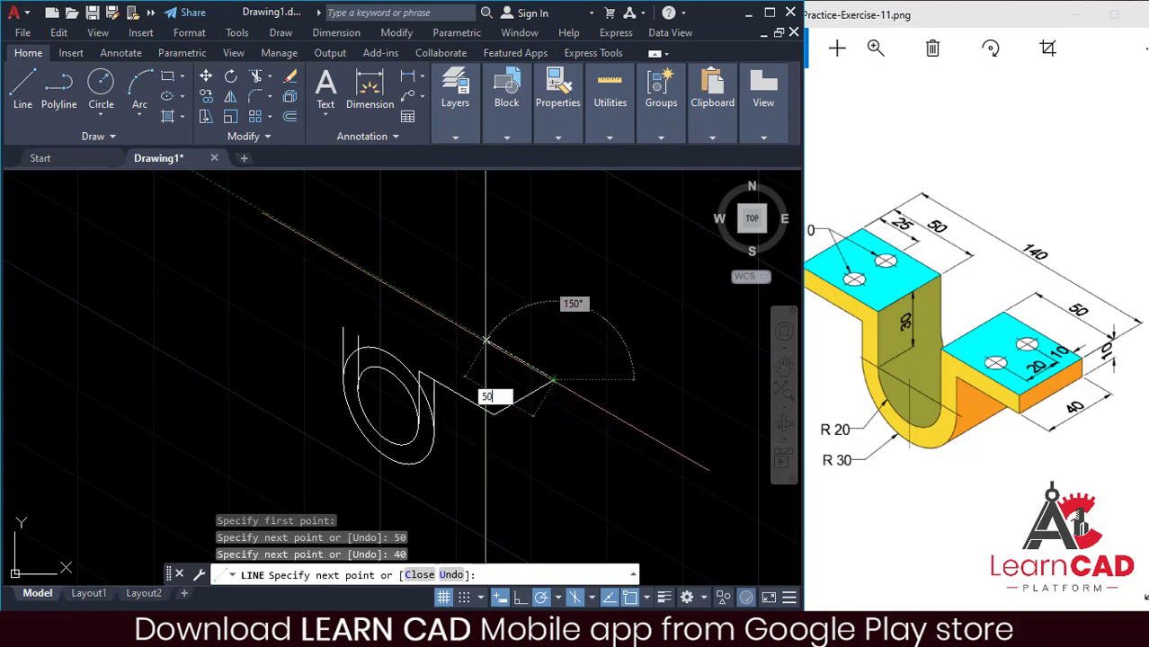
text(50)
key(Return)
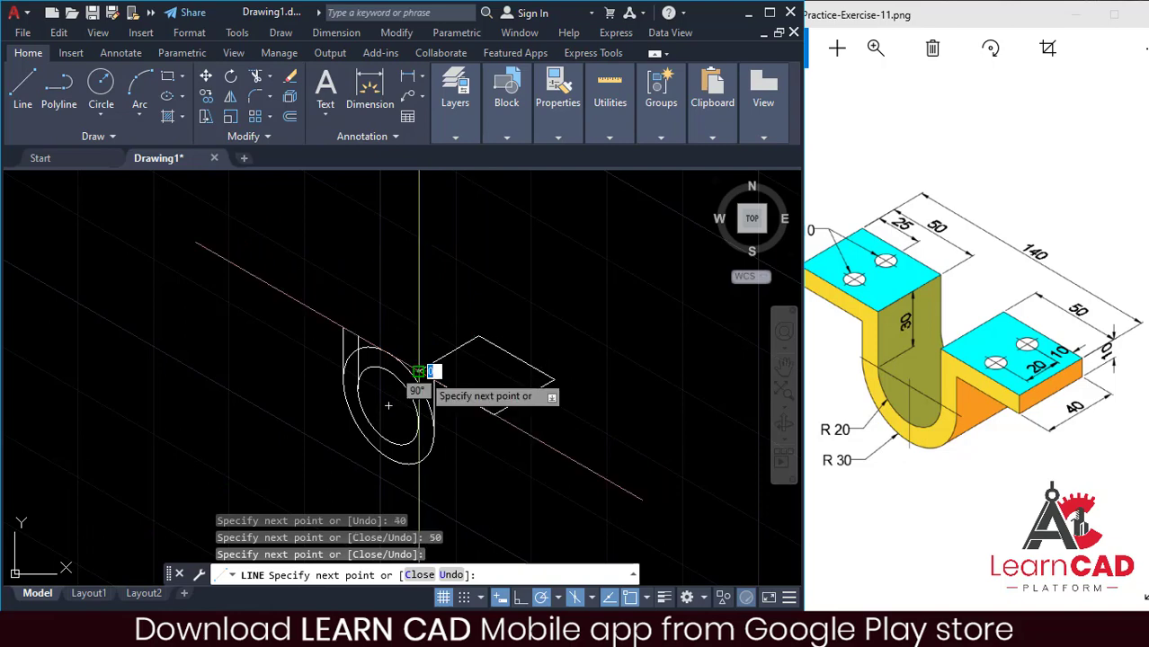
key(Return)
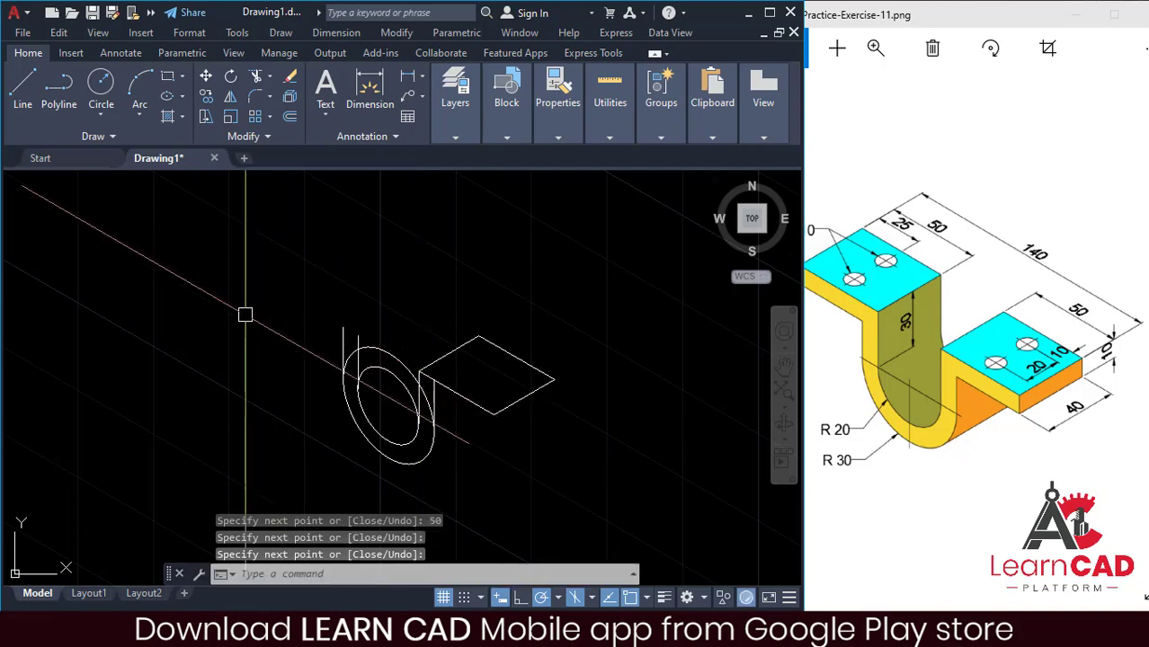
Draw the right flange's lower edges from its far right corner: 10 down, 40 along the end and 50 back toward the U.
text(L)
key(Return)
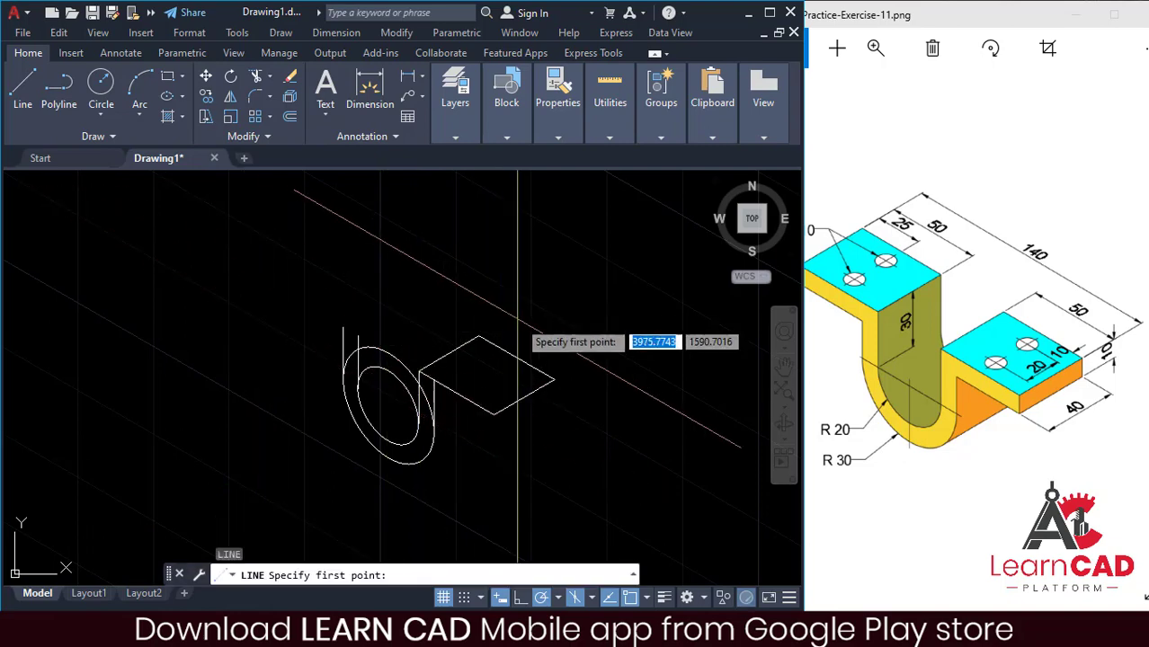
click(553, 379)
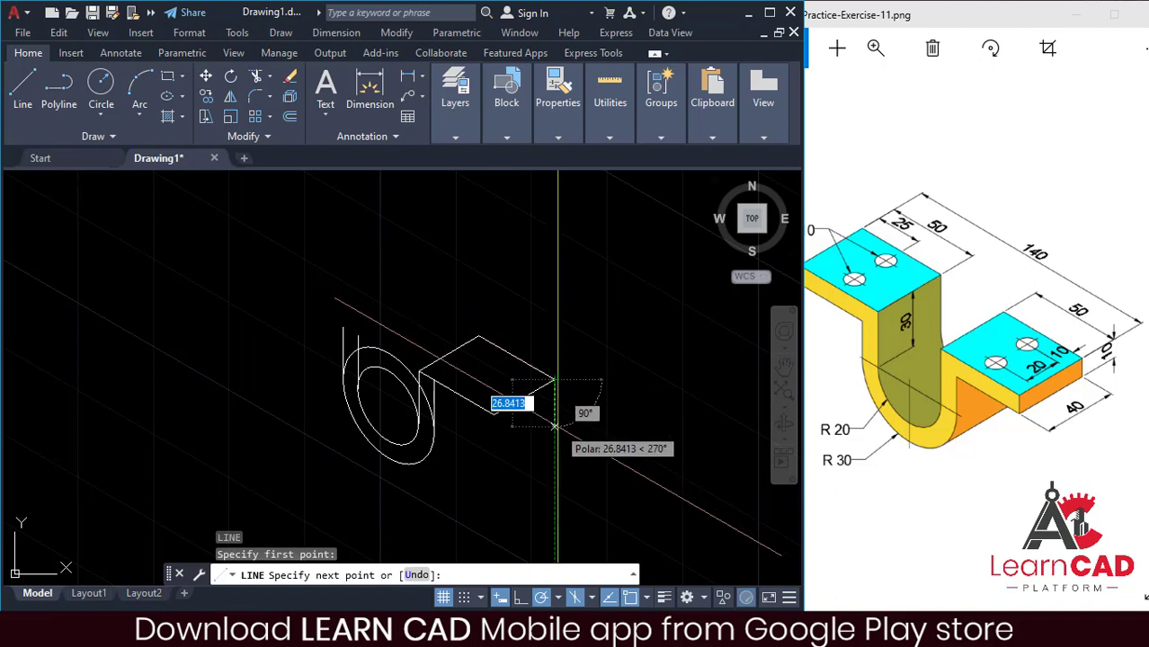
text(10)
key(Return)
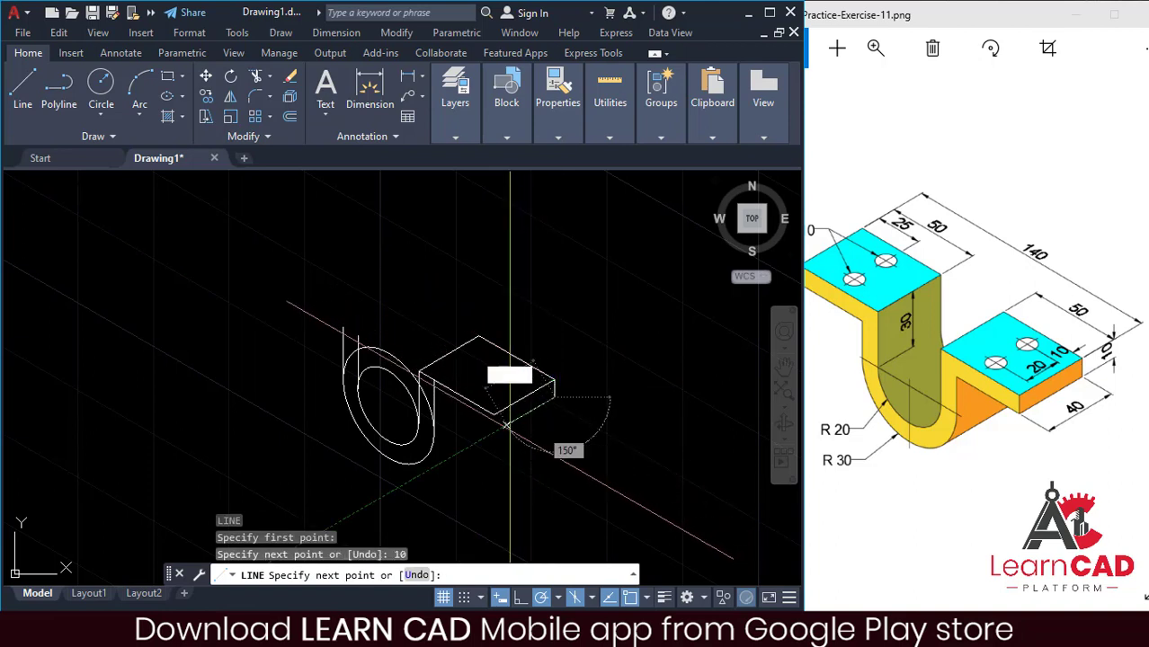
text(40)
key(Return)
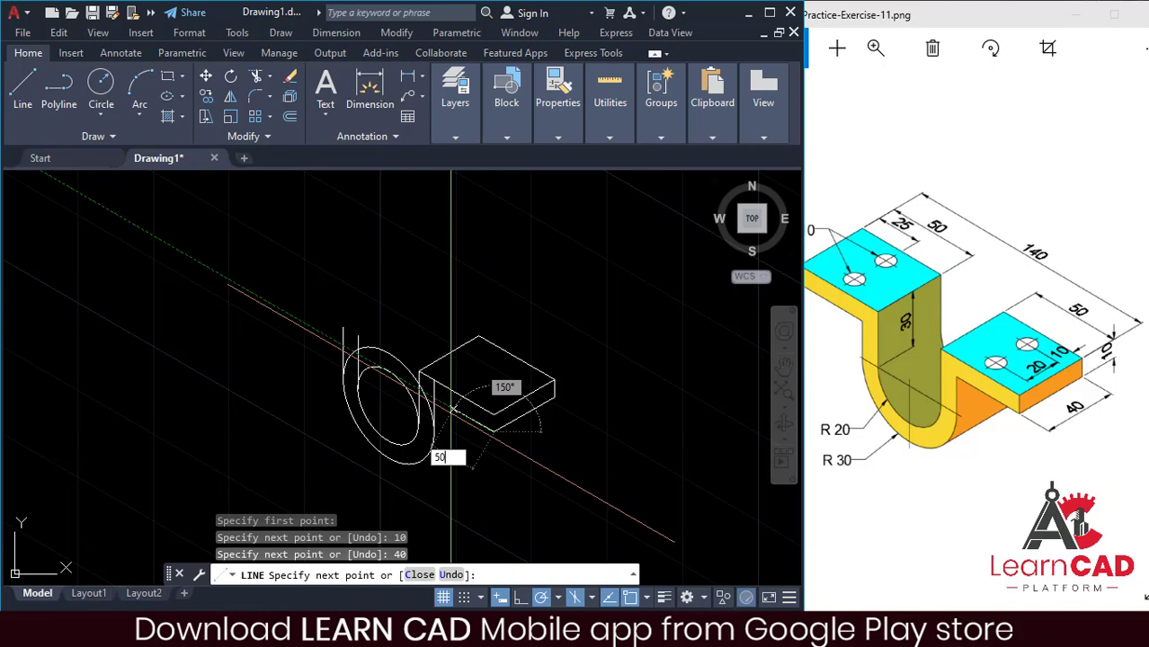
text(50)
key(Return)
key(Return)
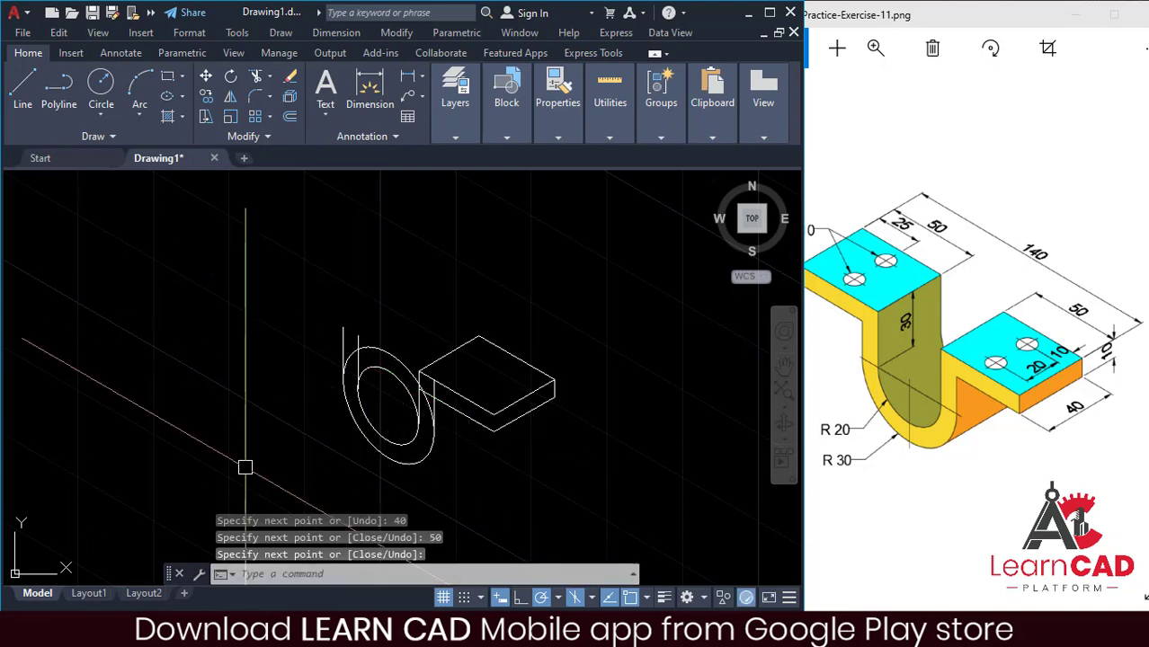
Draw the vertical edge joining the upper and lower front corners of the right flange.
text(l)
key(Return)
click(494, 416)
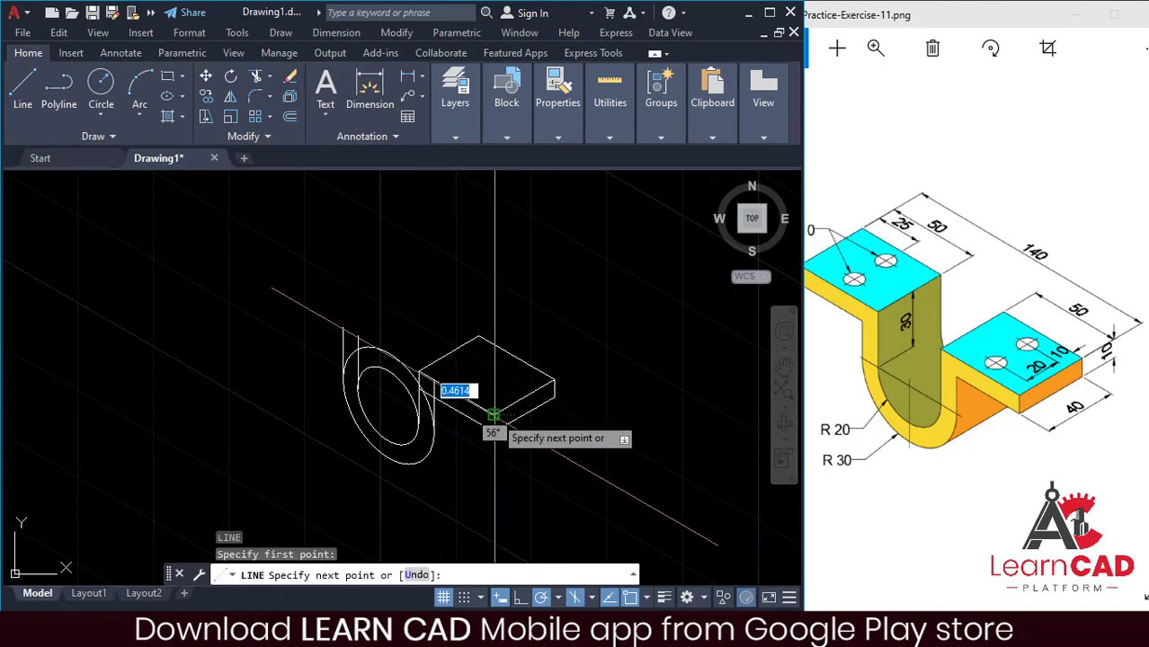
click(493, 432)
key(Return)
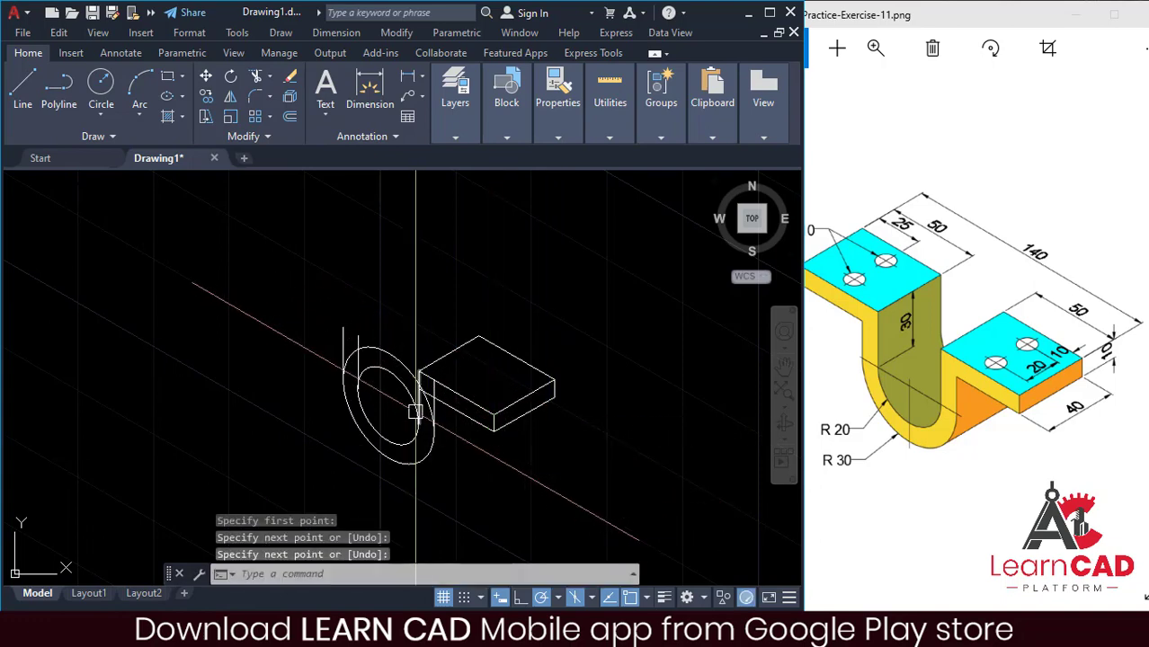
Trim the excess line ends where the right flange meets the U and the unneeded upper arcs of both isocircles right of the left leg.
scroll(416, 402, up, 2)
middle_drag(447, 385, 366, 376)
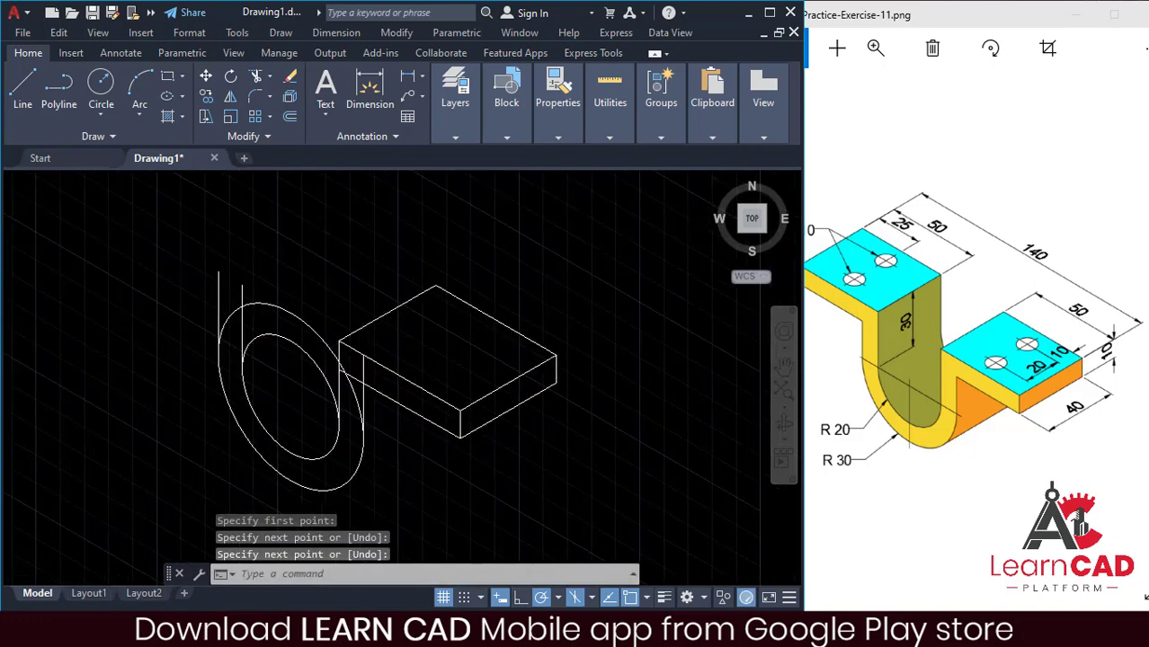
text(TR)
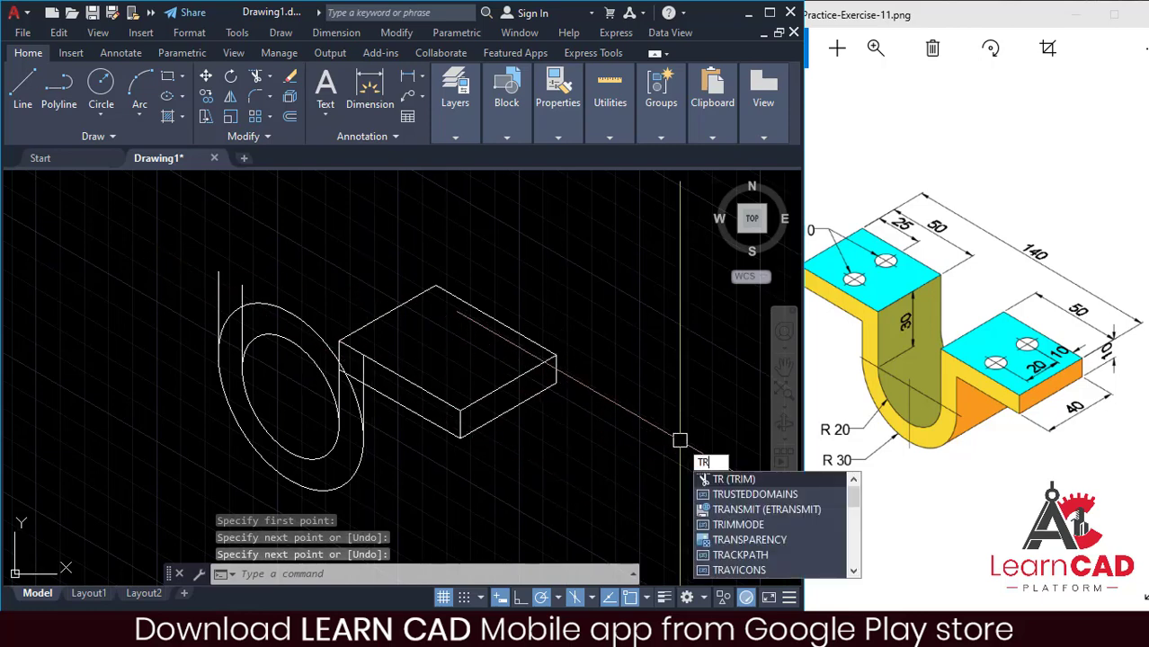
key(Return)
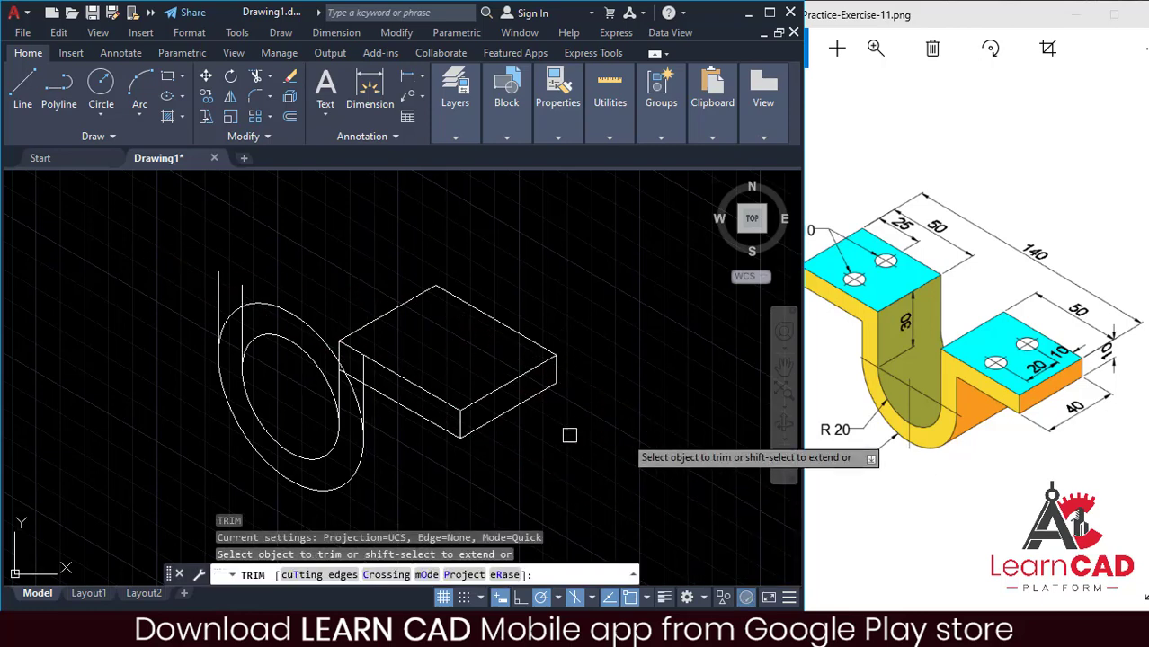
click(363, 368)
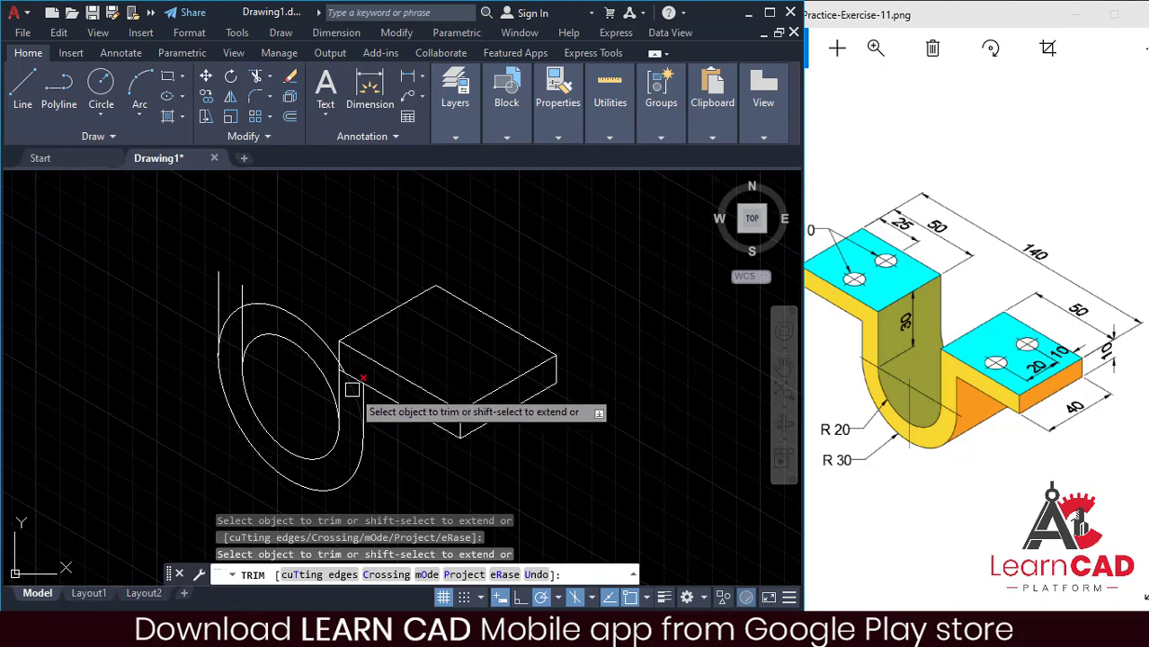
scroll(347, 372, up, 4)
scroll(343, 369, up, 2)
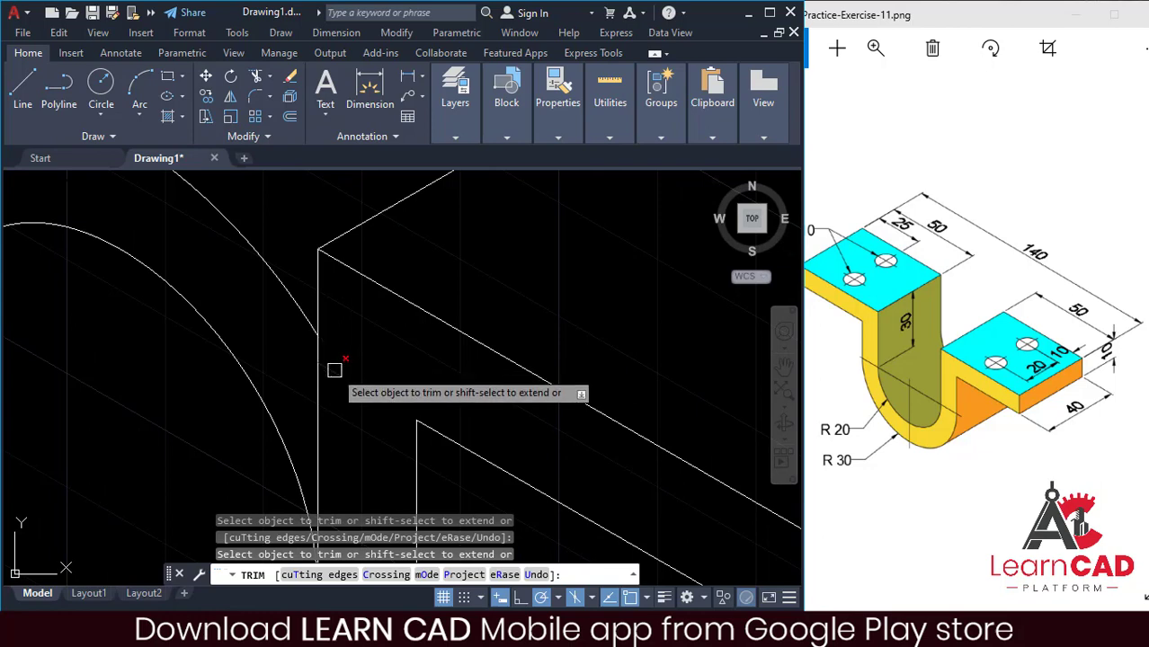
scroll(336, 364, down, 5)
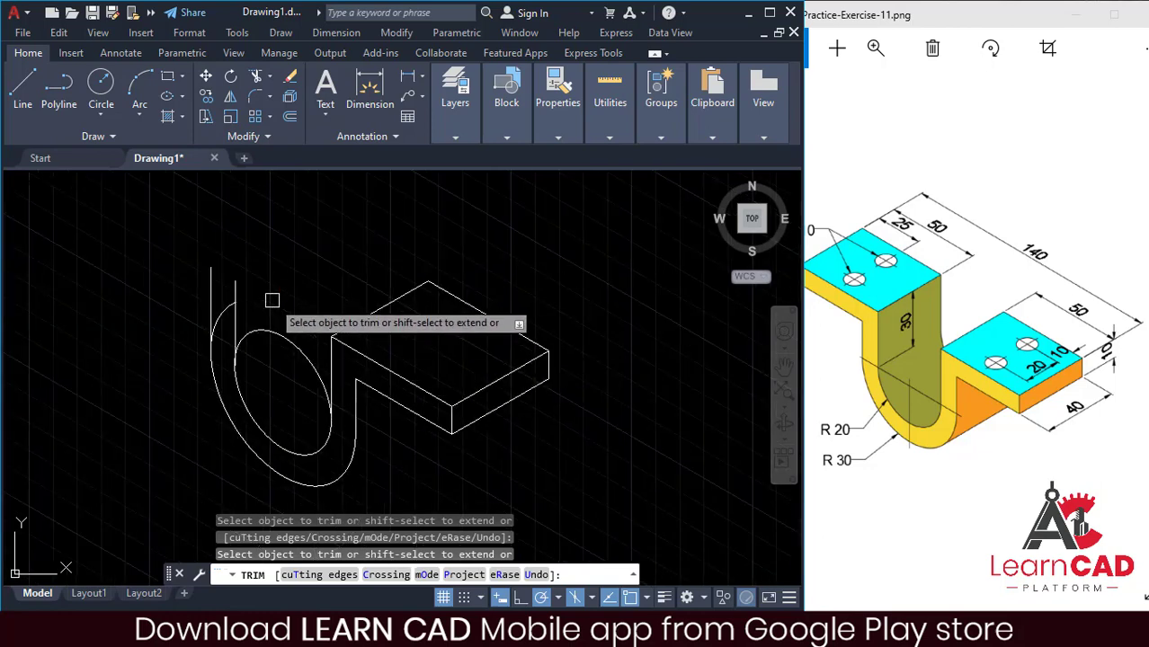
middle_drag(279, 342, 261, 337)
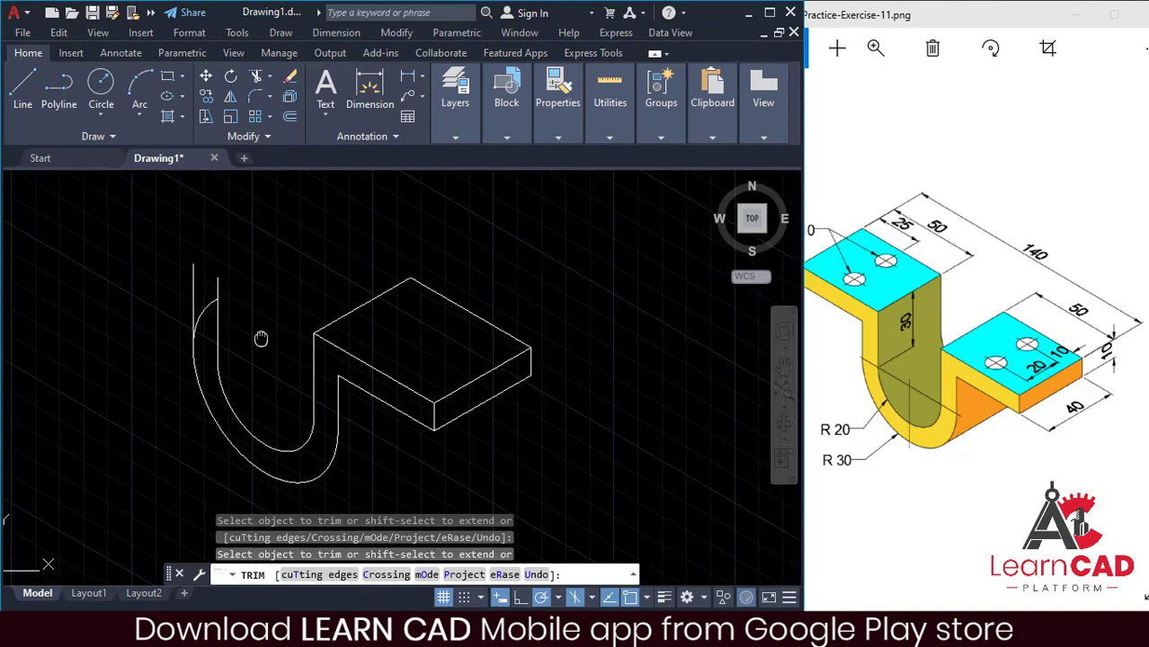
key(Escape)
middle_drag(622, 353, 651, 368)
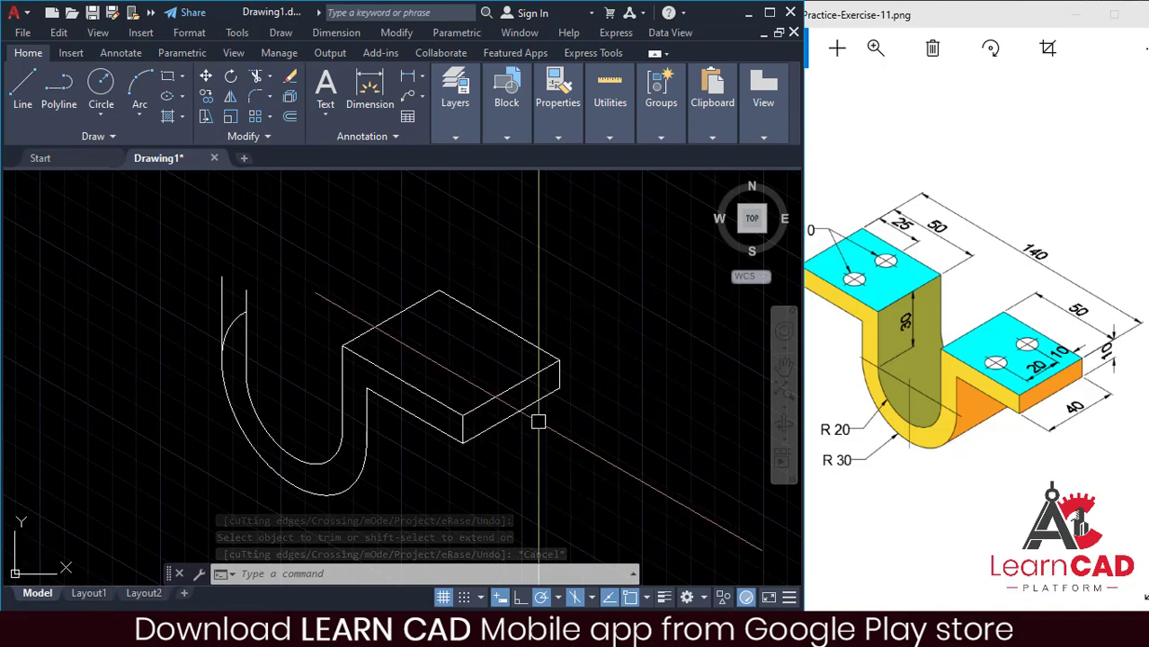
middle_drag(284, 368, 381, 392)
key(Escape)
key(Escape)
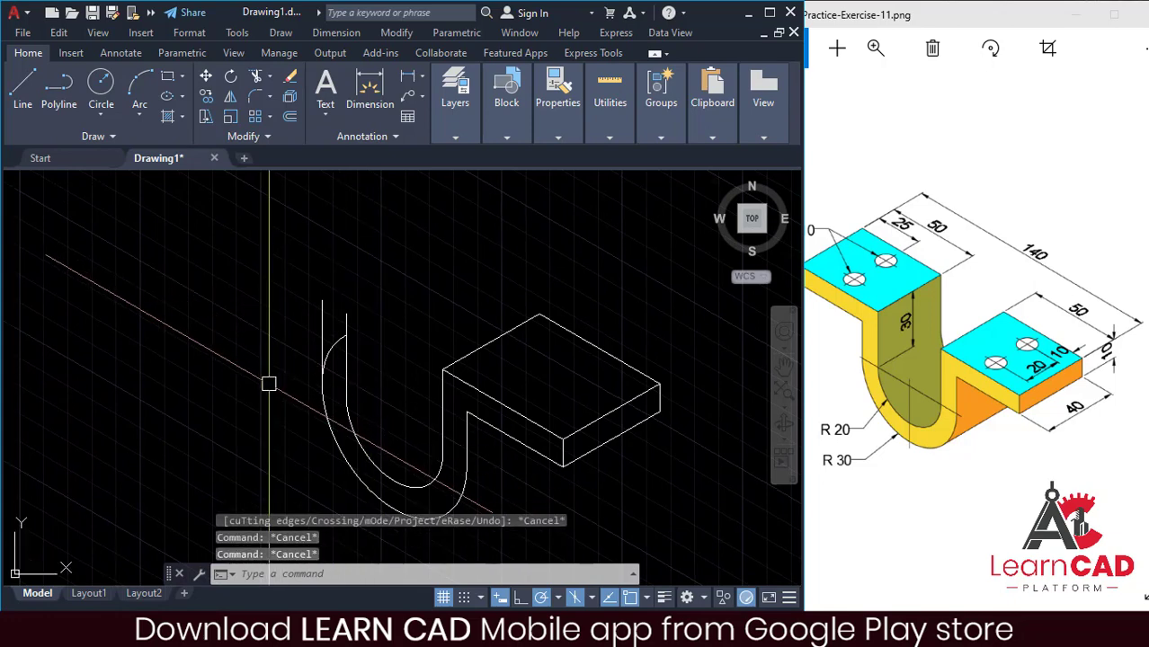
Draw the left flange's top face as a closed 50 by 40 isometric outline from the upper end of the inner left vertical line.
text(L)
key(Return)
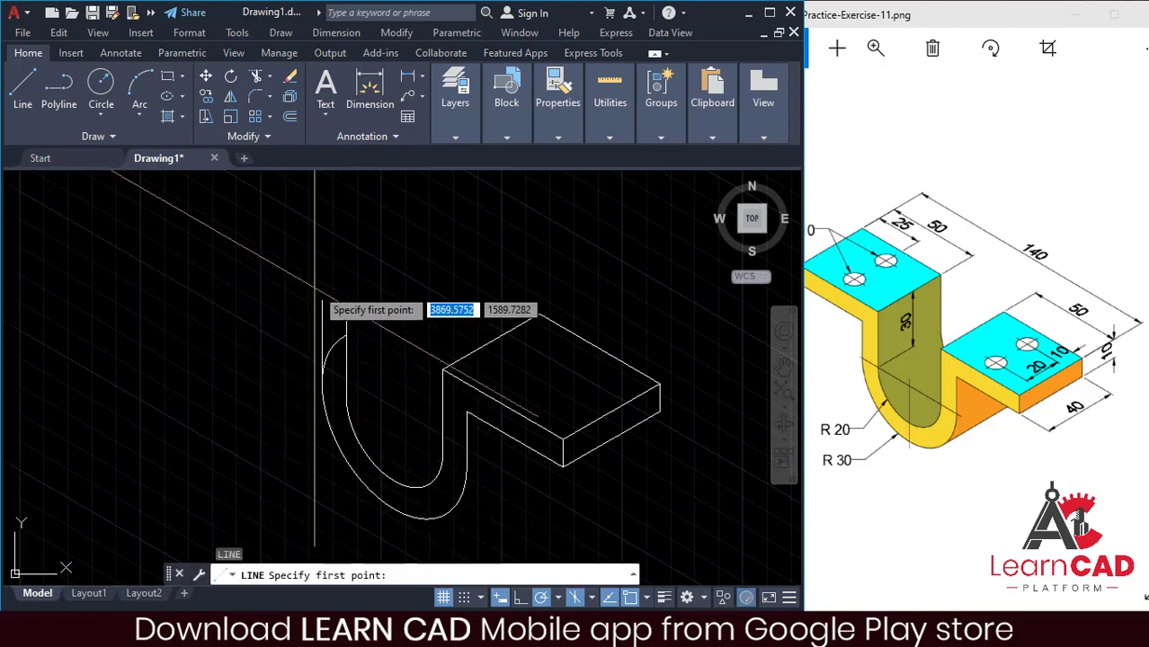
click(345, 314)
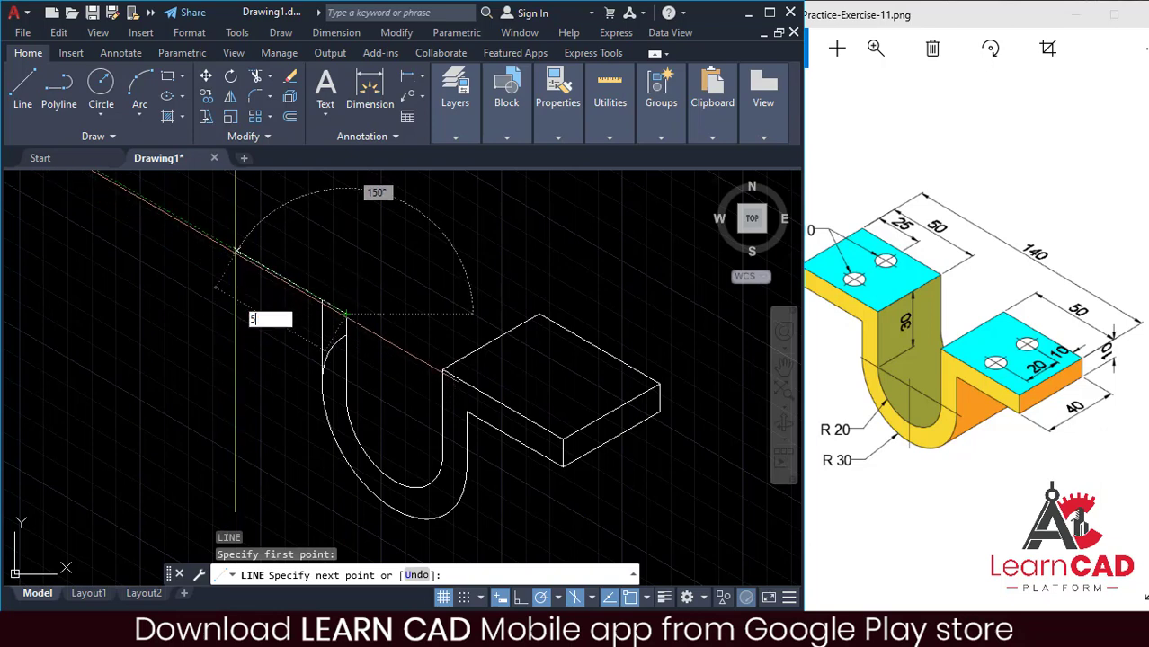
key(Return)
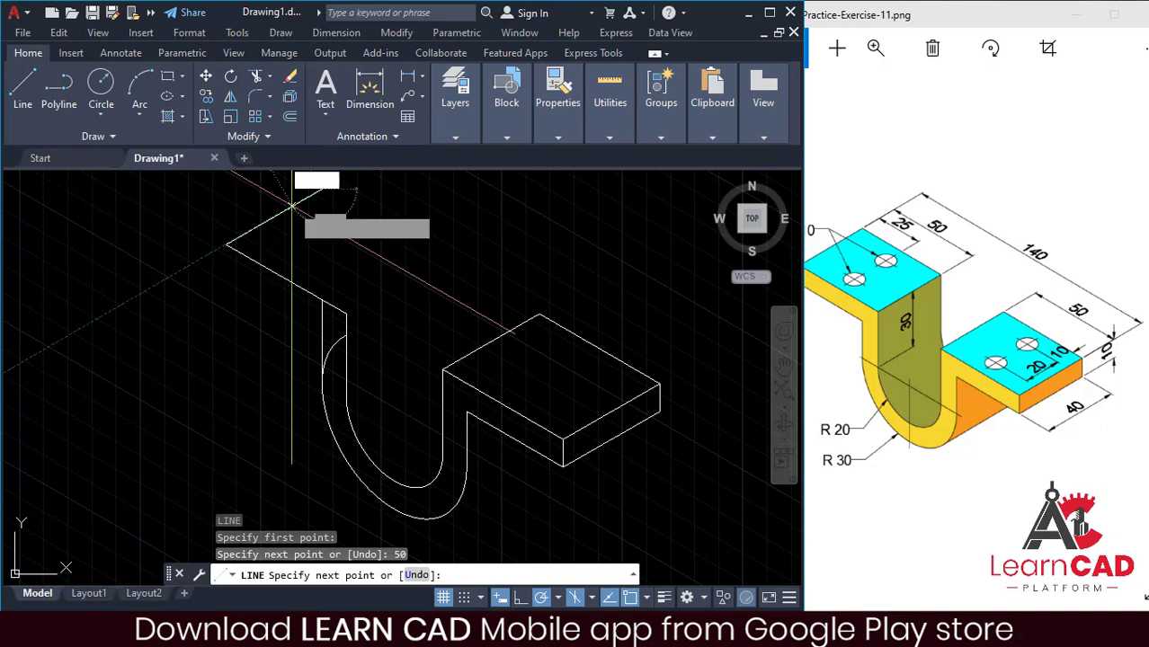
text(40)
key(Return)
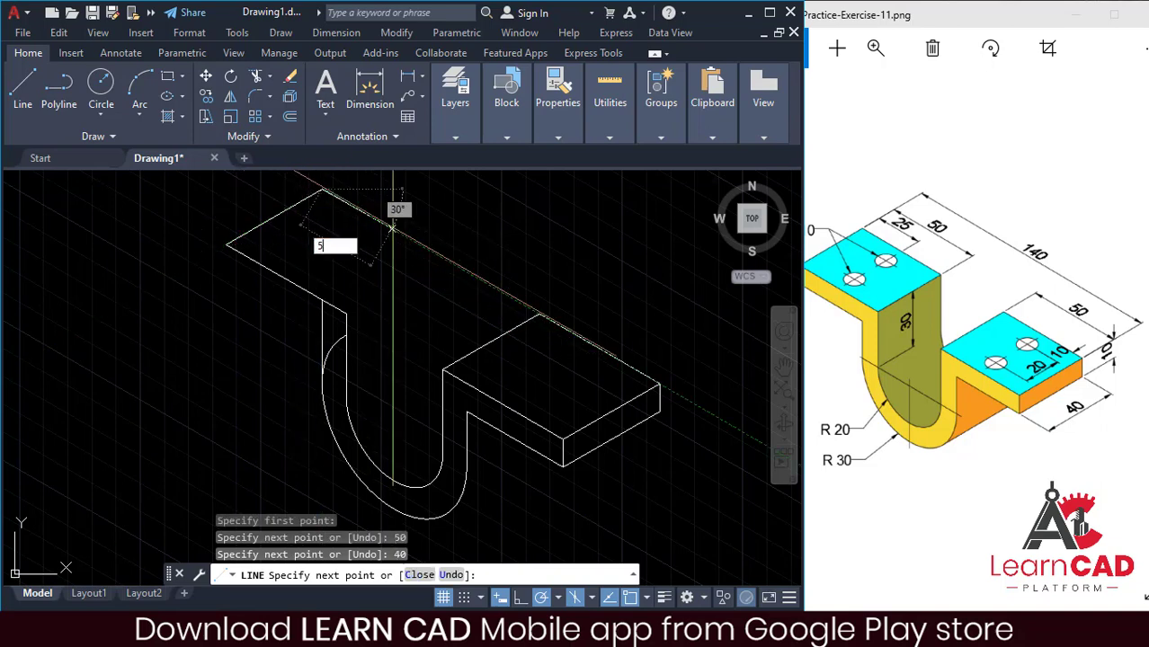
text(50)
key(Return)
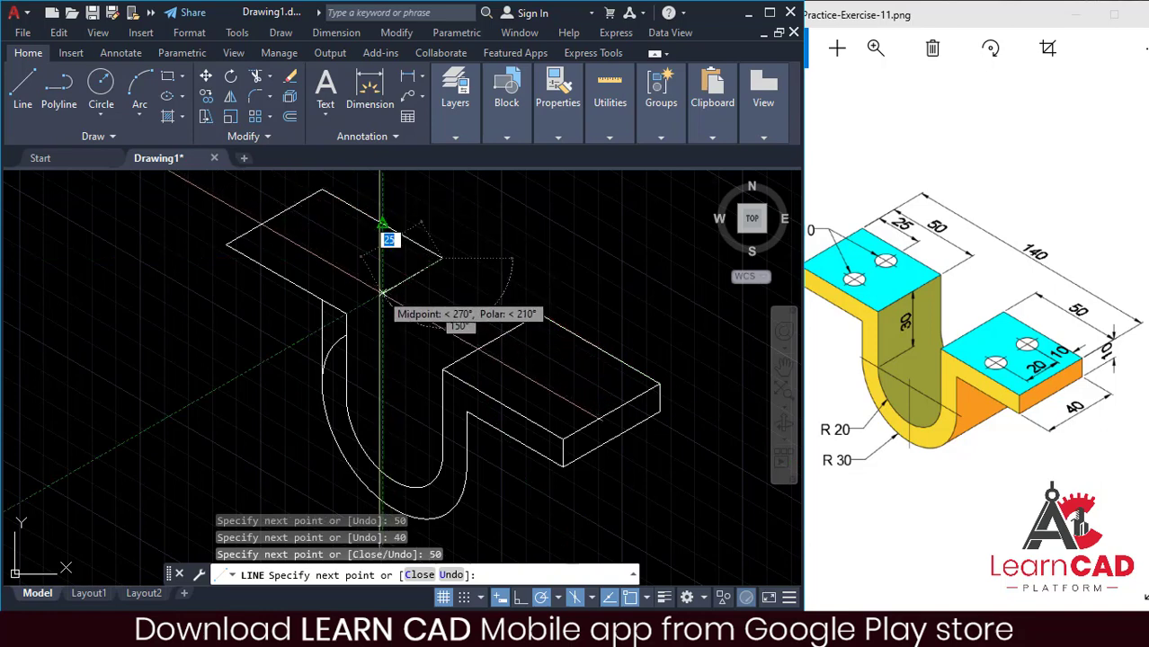
click(347, 312)
key(Return)
Draw the left flange's front thickness from its outer front corner: 10 straight down, followed by the lower edge to the U's outer vertical line.
key(Return)
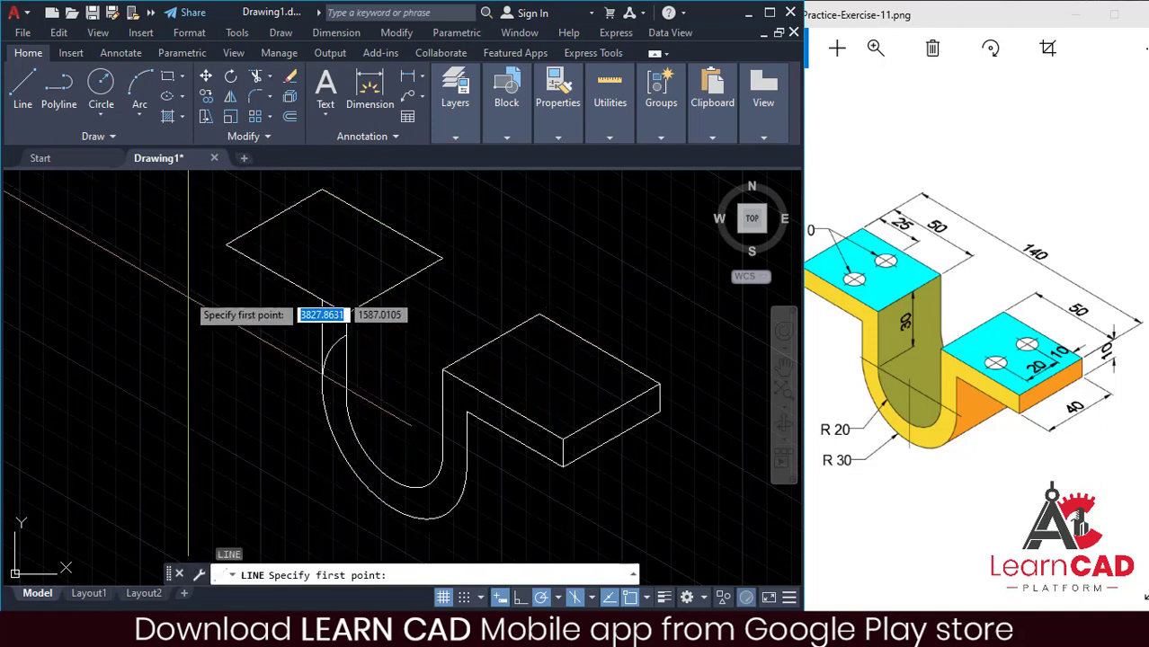
click(226, 244)
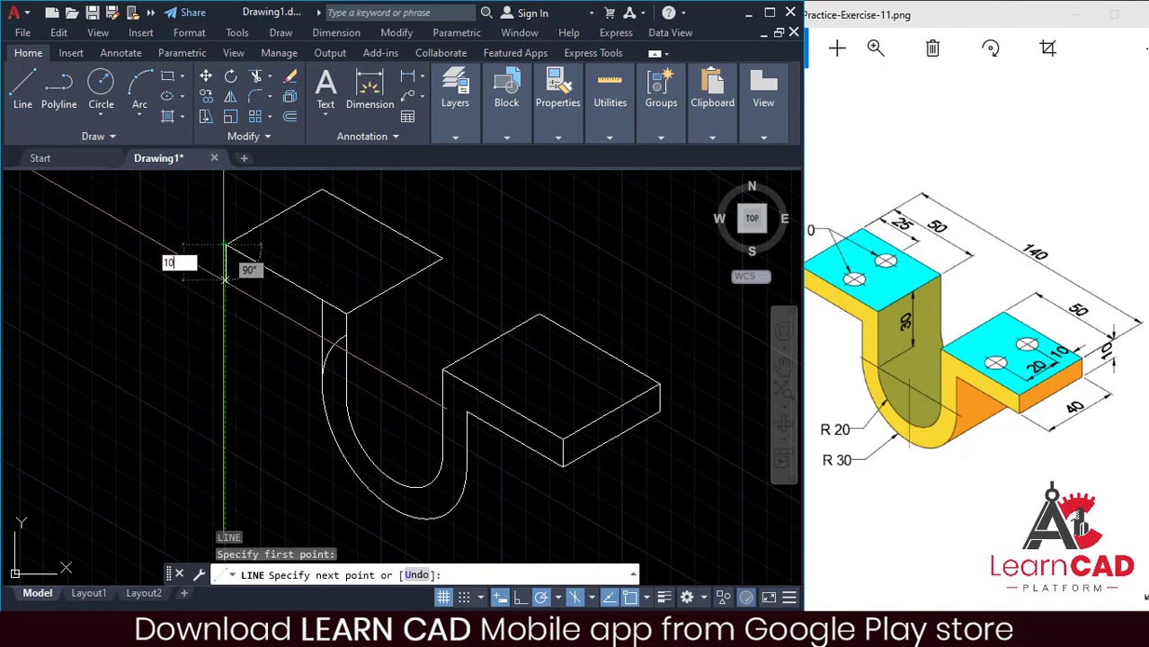
key(Return)
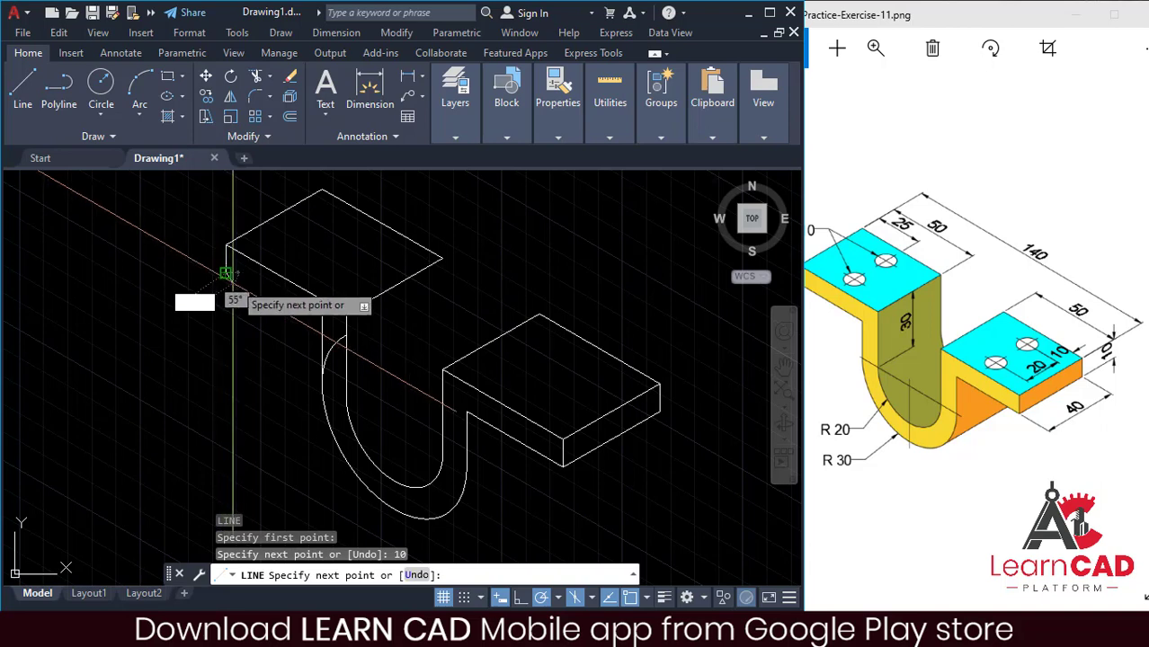
click(322, 314)
key(Return)
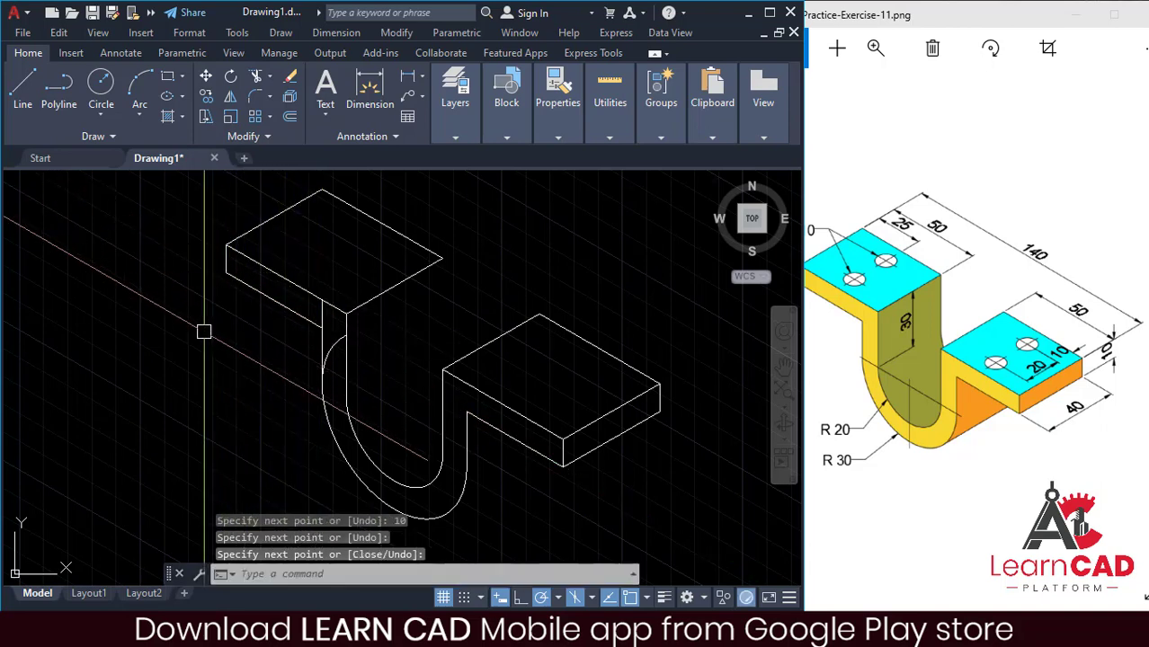
Trim the leftover arc between the left leg's vertical lines and the outer vertical's excess above the left flange's lower edge.
text(TR)
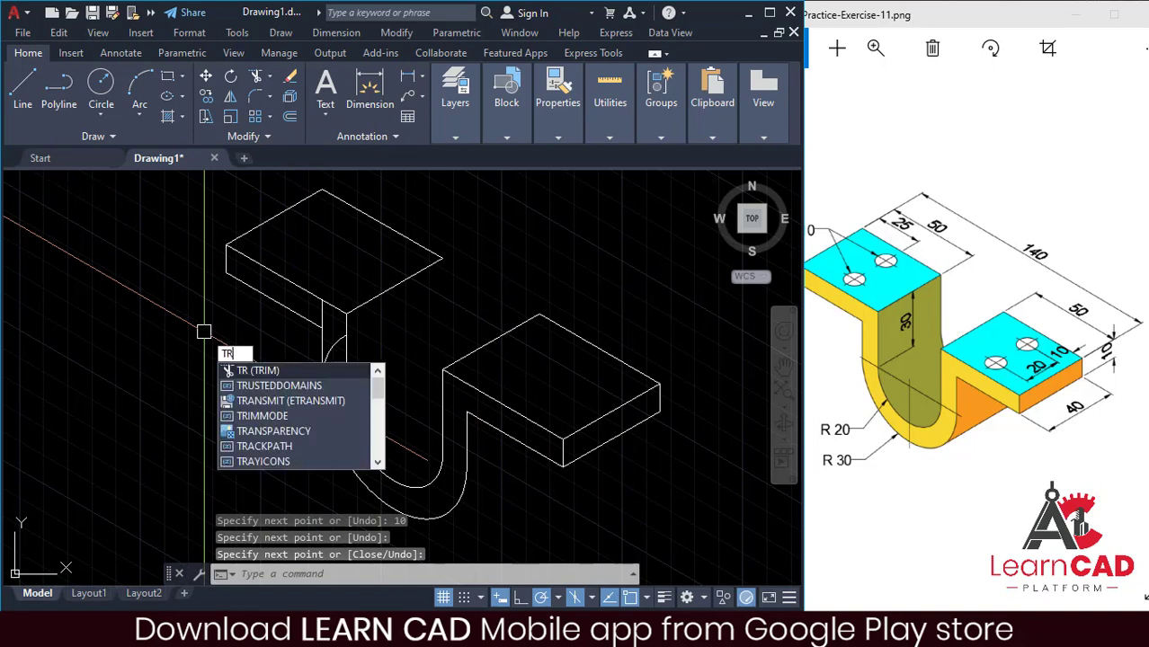
key(Return)
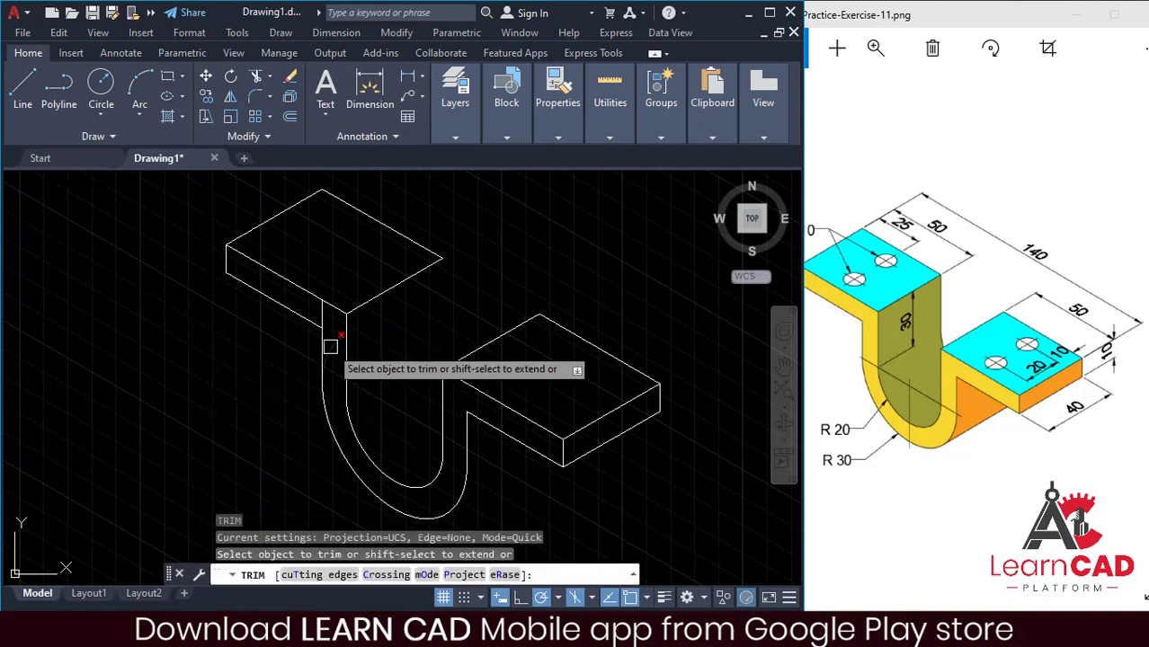
click(330, 346)
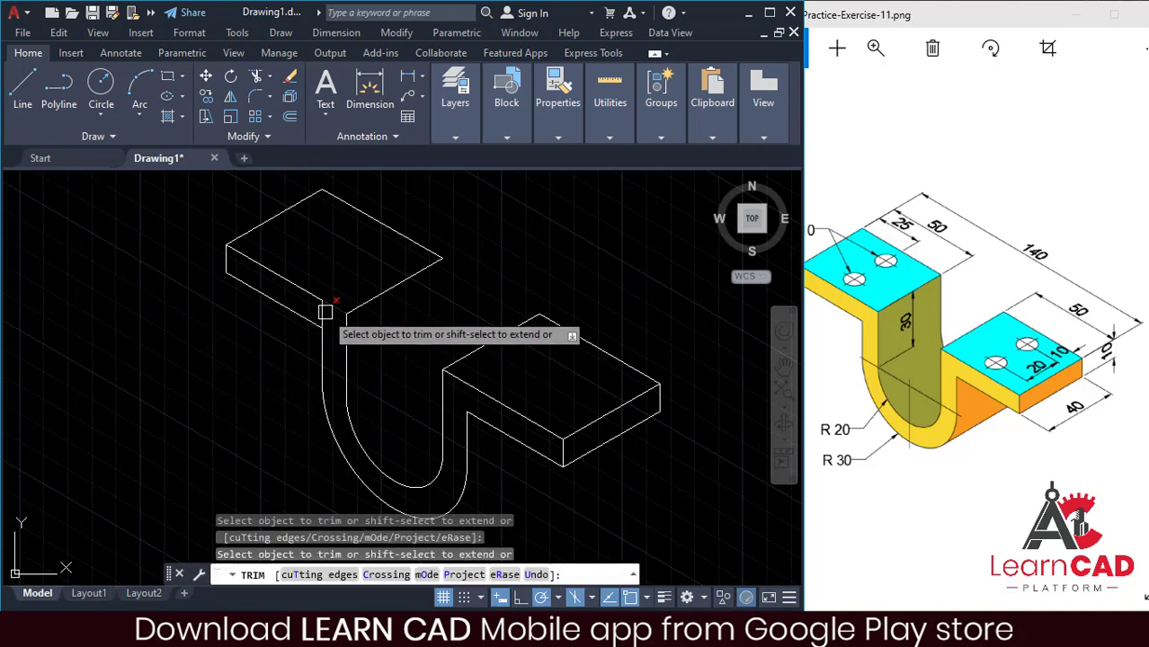
scroll(325, 312, up, 2)
scroll(315, 313, down, 3)
scroll(298, 259, up, 2)
key(Escape)
scroll(467, 274, down, 2)
middle_drag(470, 274, 426, 292)
key(Escape)
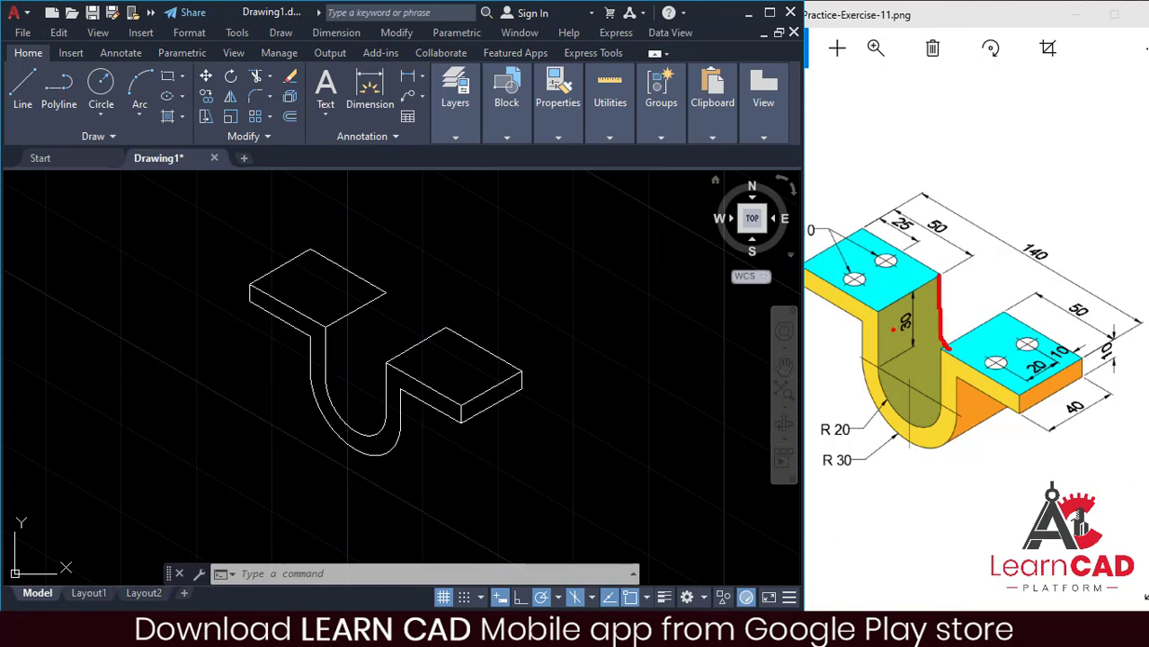
key(Escape)
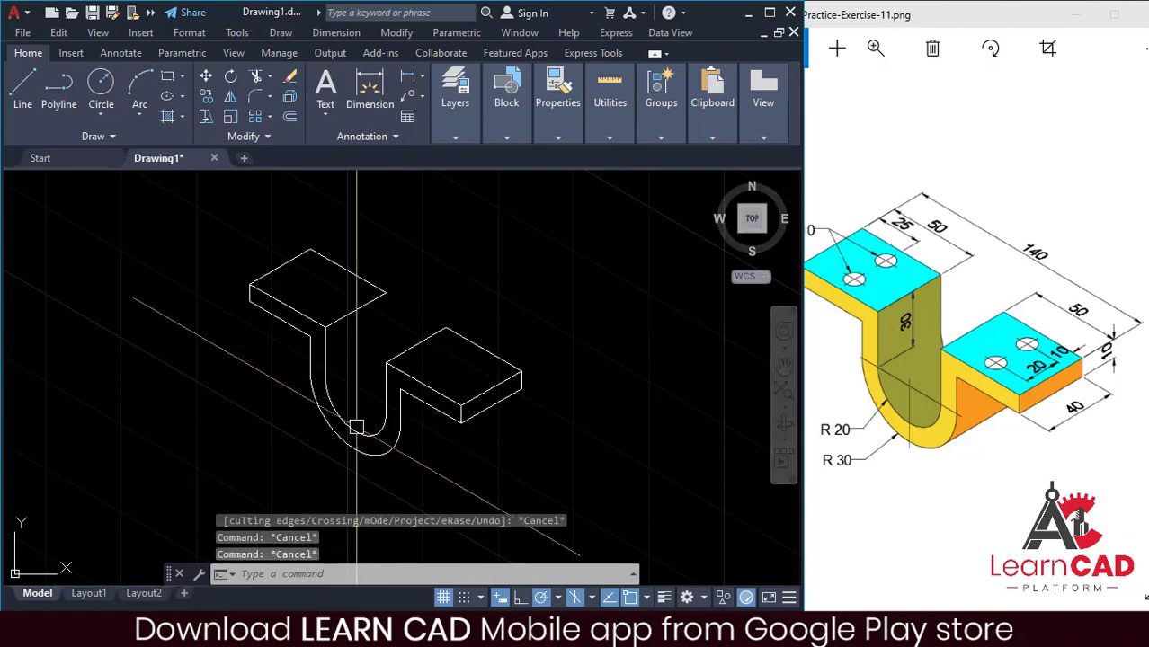
Copy the inner U arc and inner left vertical line from the left flange's front corner to its rear corner, 40 along the edge.
scroll(327, 399, up, 3)
click(326, 400)
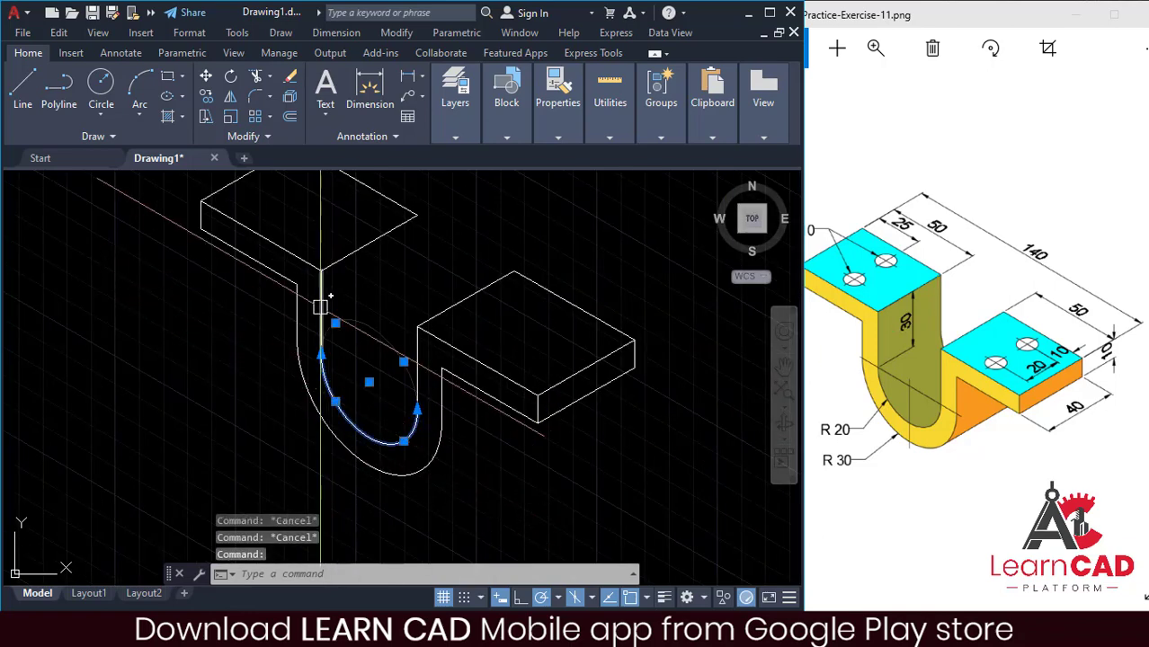
text(CP)
key(Return)
click(321, 270)
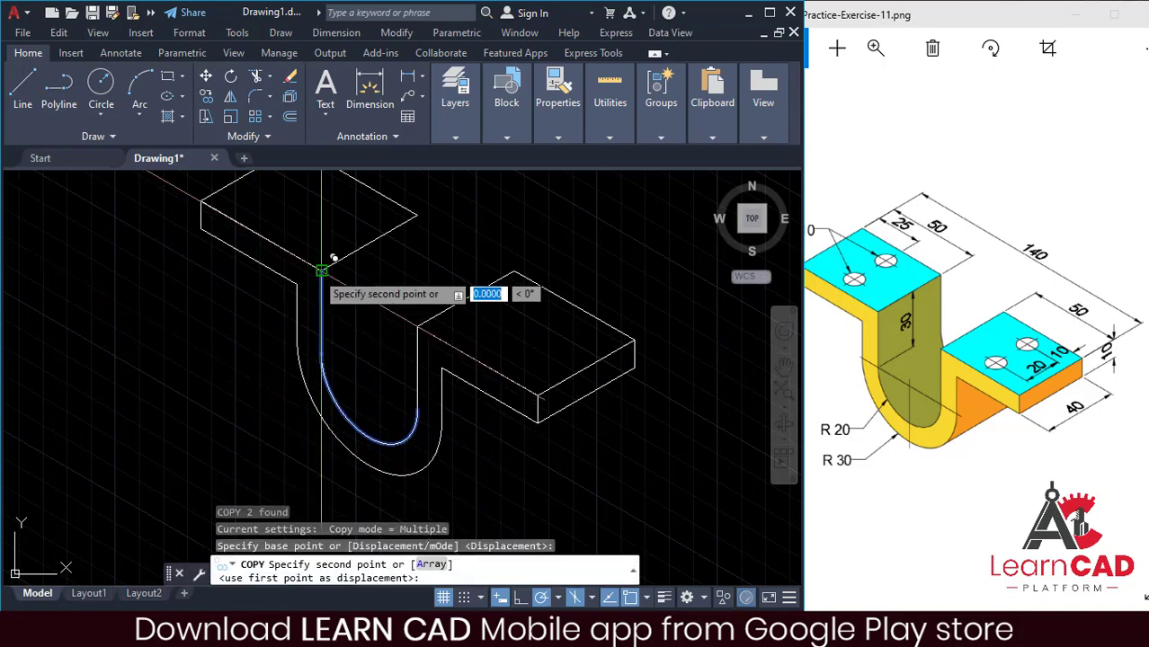
click(416, 216)
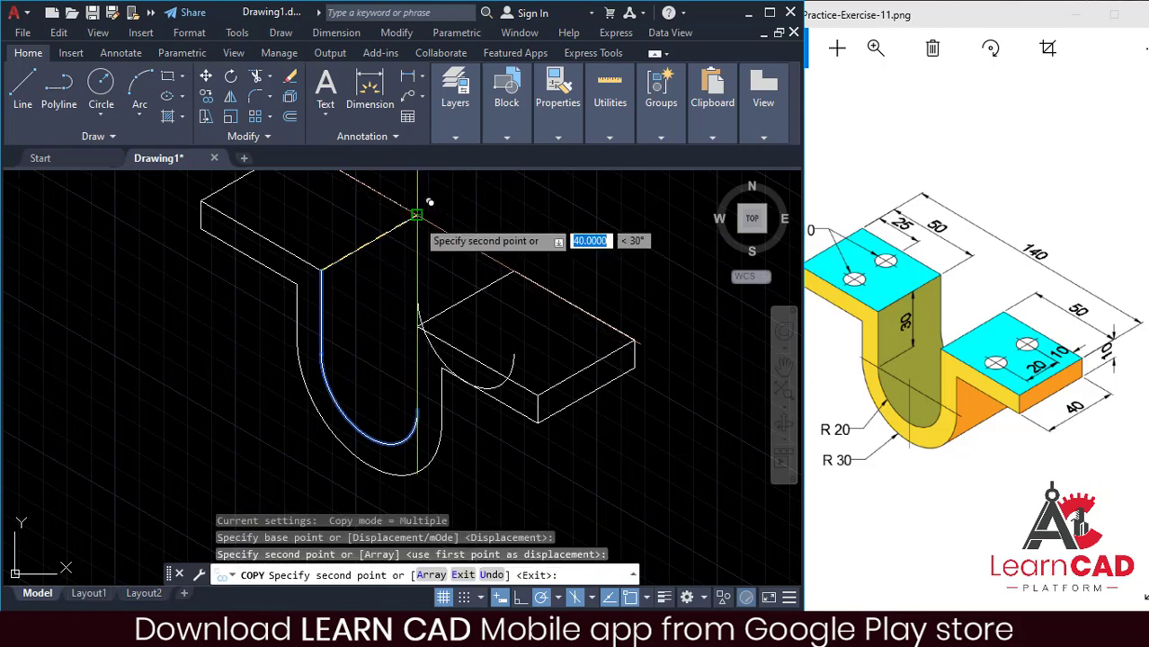
key(Escape)
Trim the copied rear arc where it crosses the inner corner of the right flange's top face.
text(TR)
key(Return)
scroll(376, 346, up, 4)
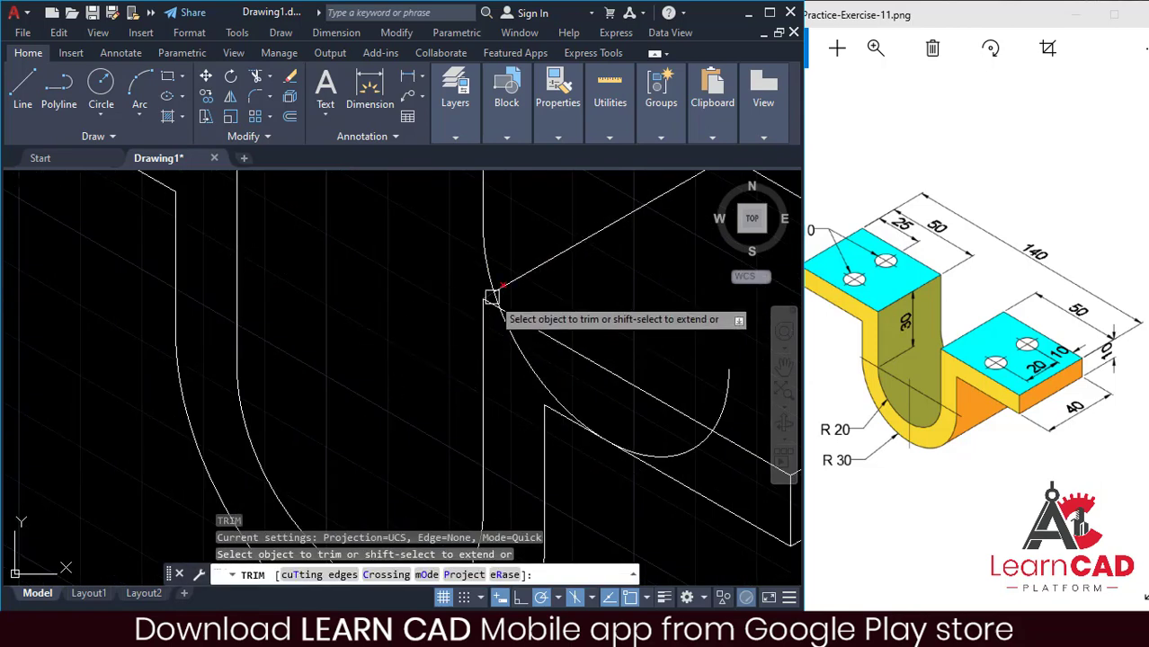
scroll(485, 297, up, 2)
click(467, 318)
scroll(466, 318, down, 5)
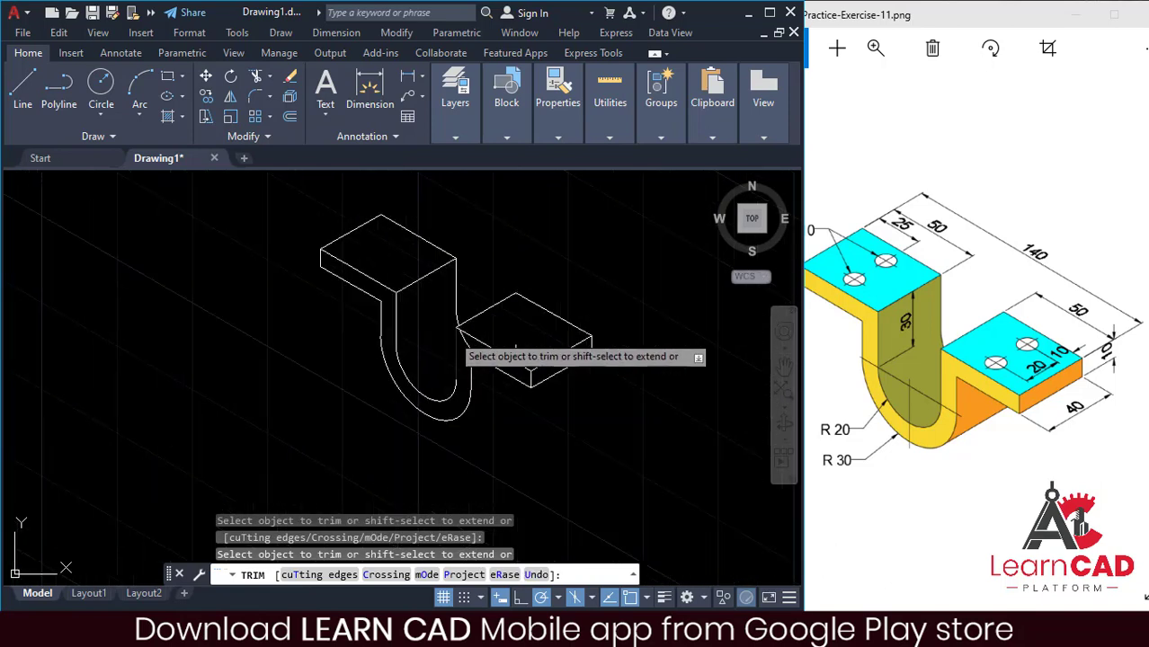
middle_drag(400, 336, 391, 381)
key(Escape)
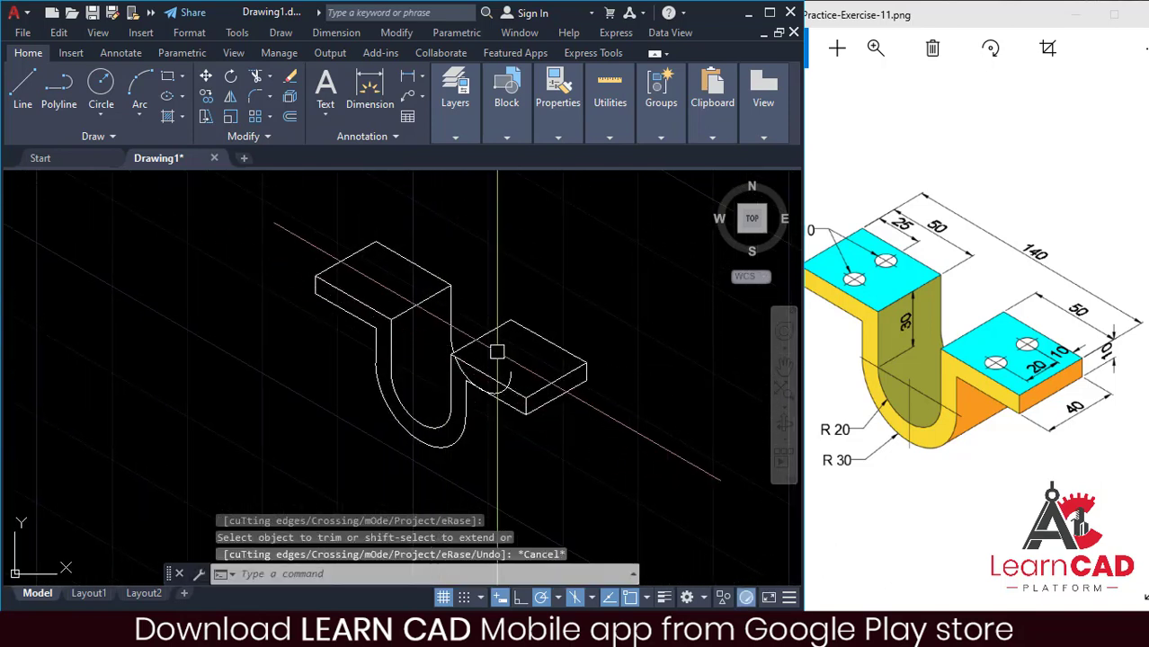
Erase the leftover piece of the copied arc lying over the right flange.
click(505, 364)
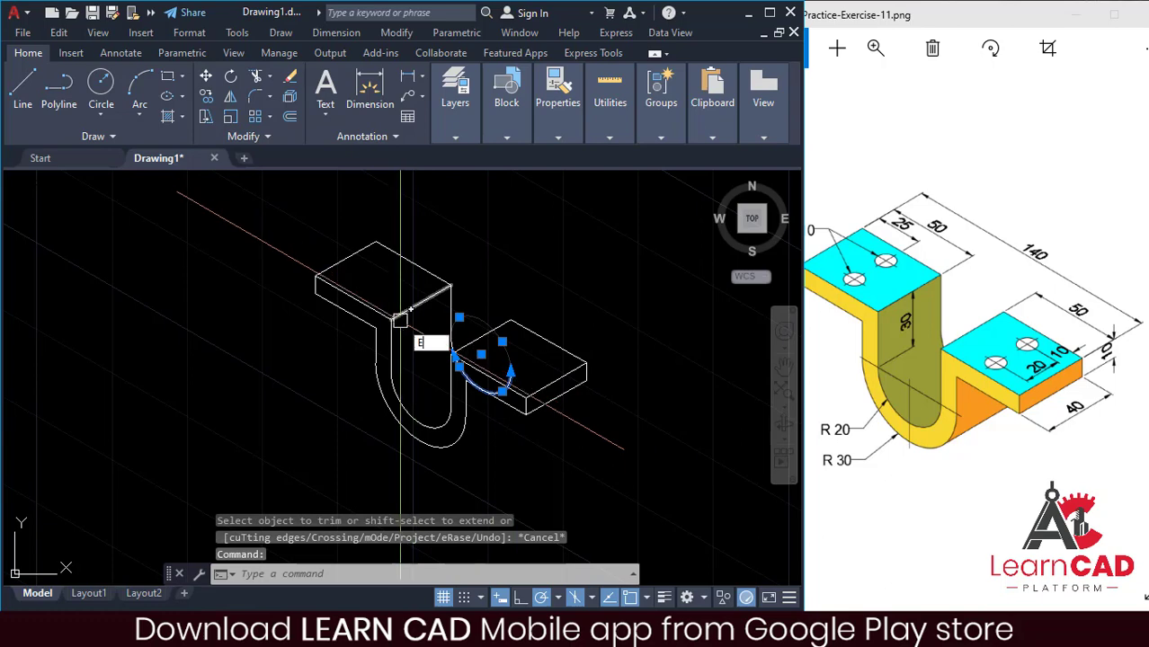
text(e)
key(Return)
middle_drag(445, 340, 432, 351)
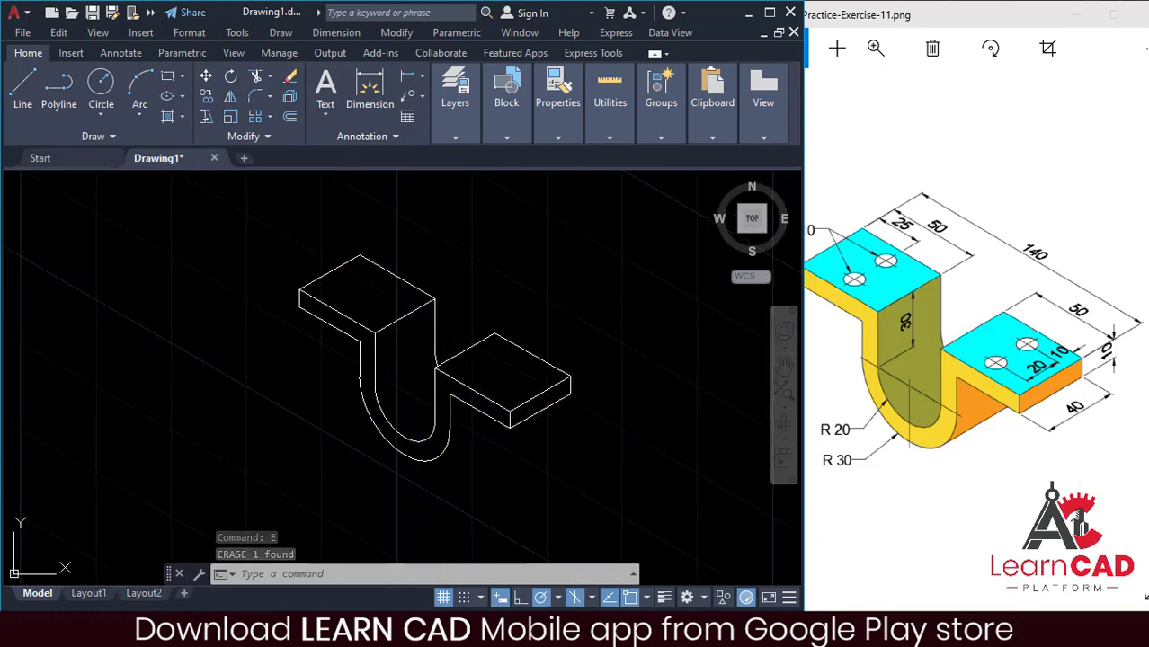
Zoom to a window framing the whole bracket.
middle_drag(576, 298, 554, 297)
key(Escape)
key(Escape)
text(Z)
key(Return)
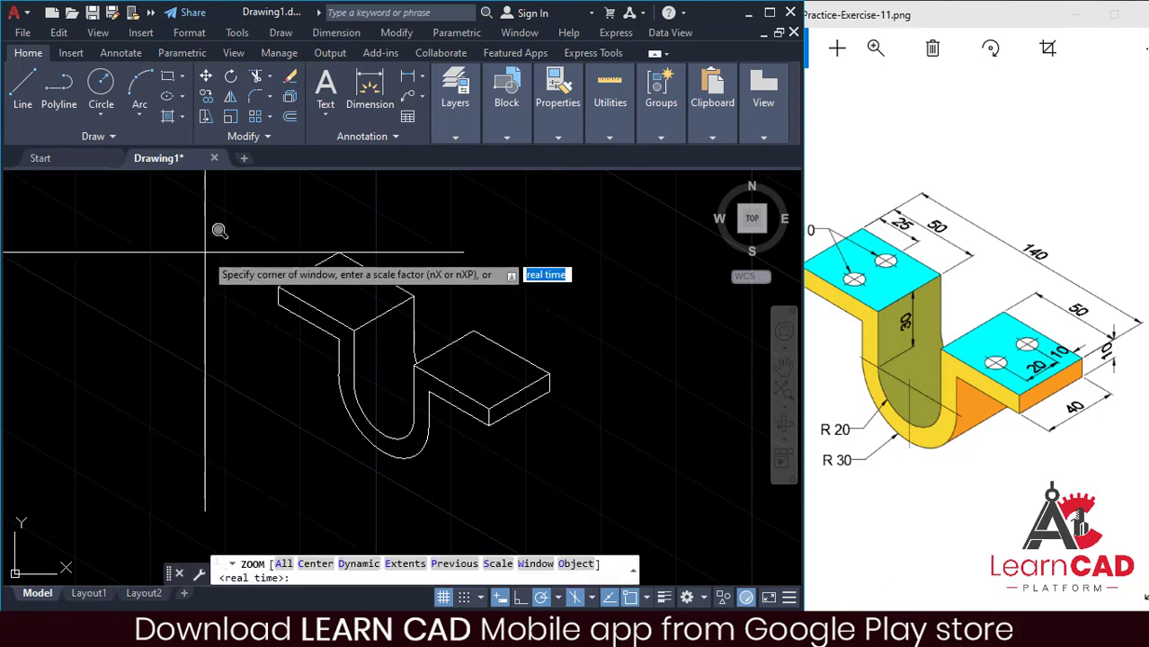
click(176, 224)
click(614, 498)
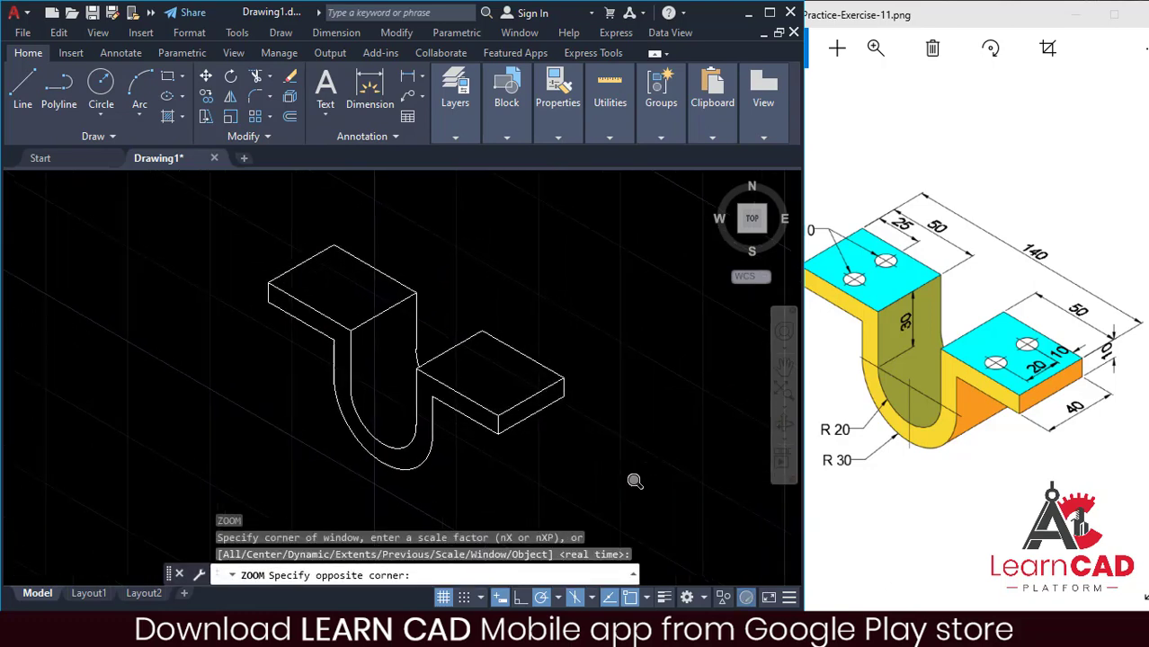
key(Escape)
key(Escape)
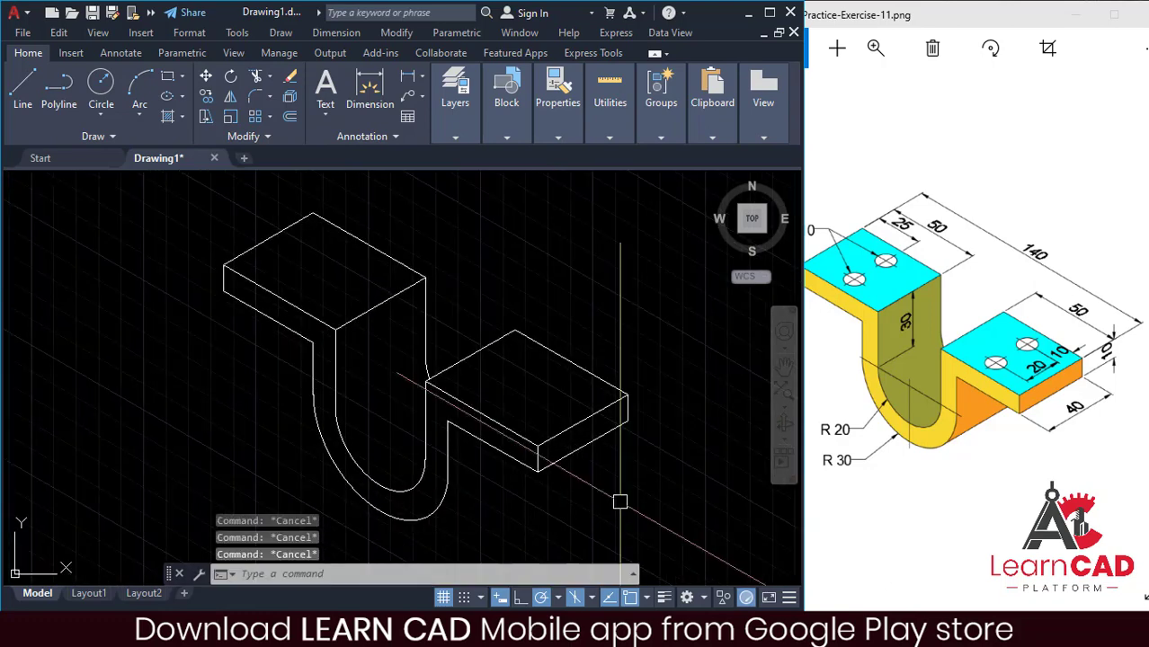
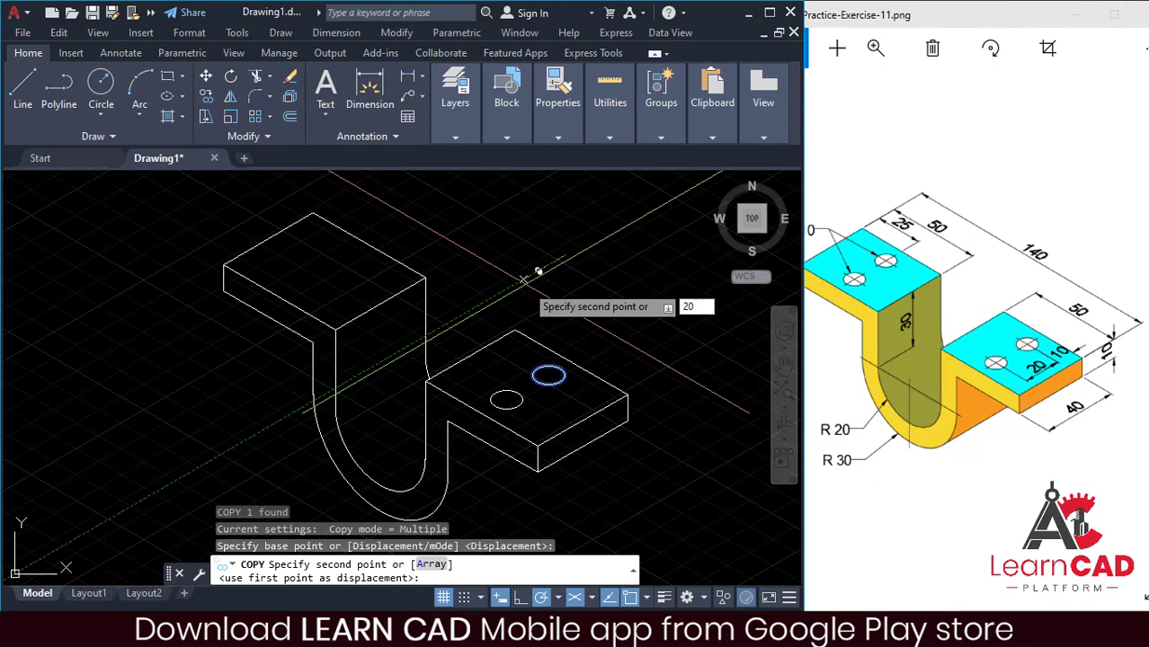
Finish copying the right flange's hole at a distance of 20, and copy both holes to the left flange, rear corner to rear corner.
key(Return)
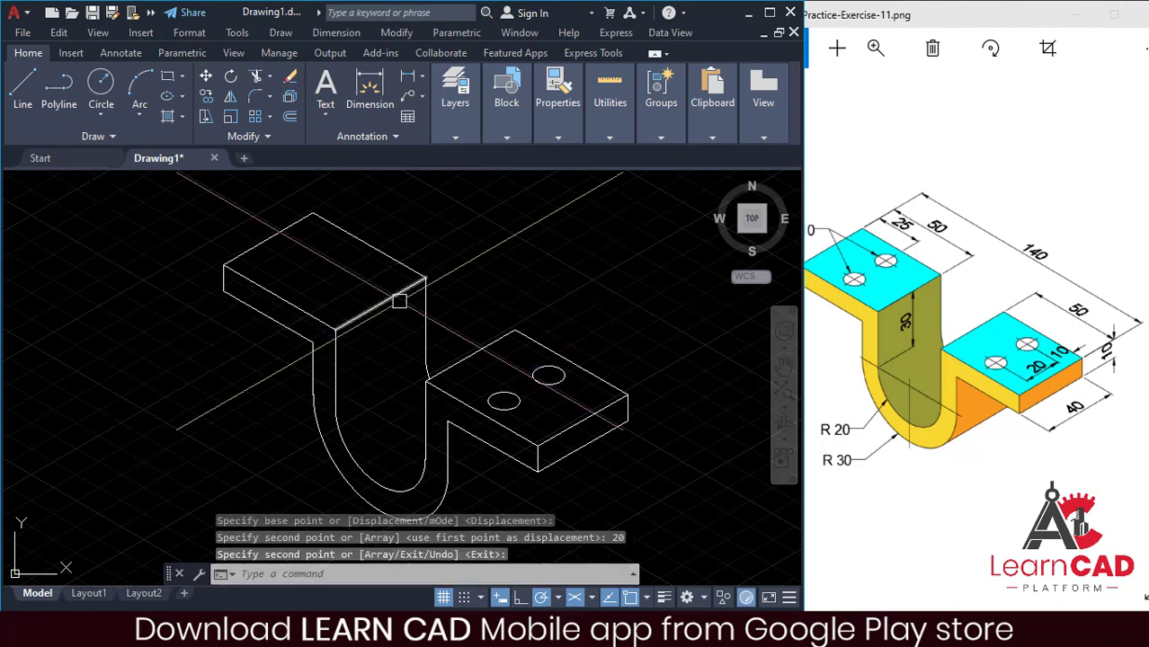
click(502, 393)
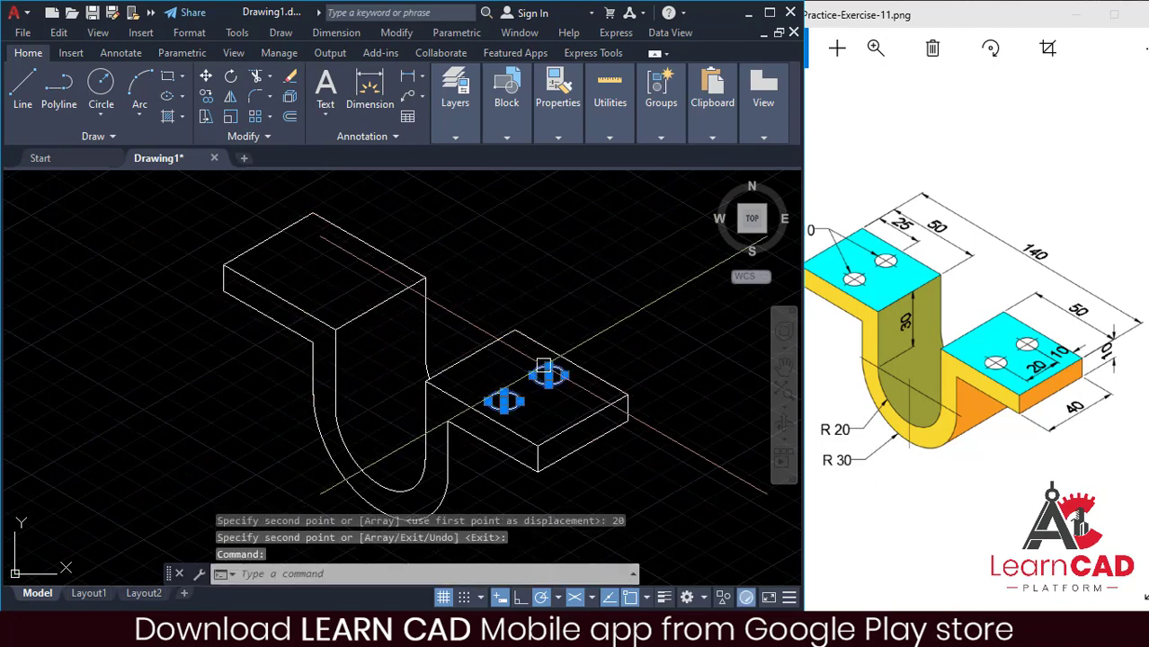
click(543, 369)
text(cp)
key(Return)
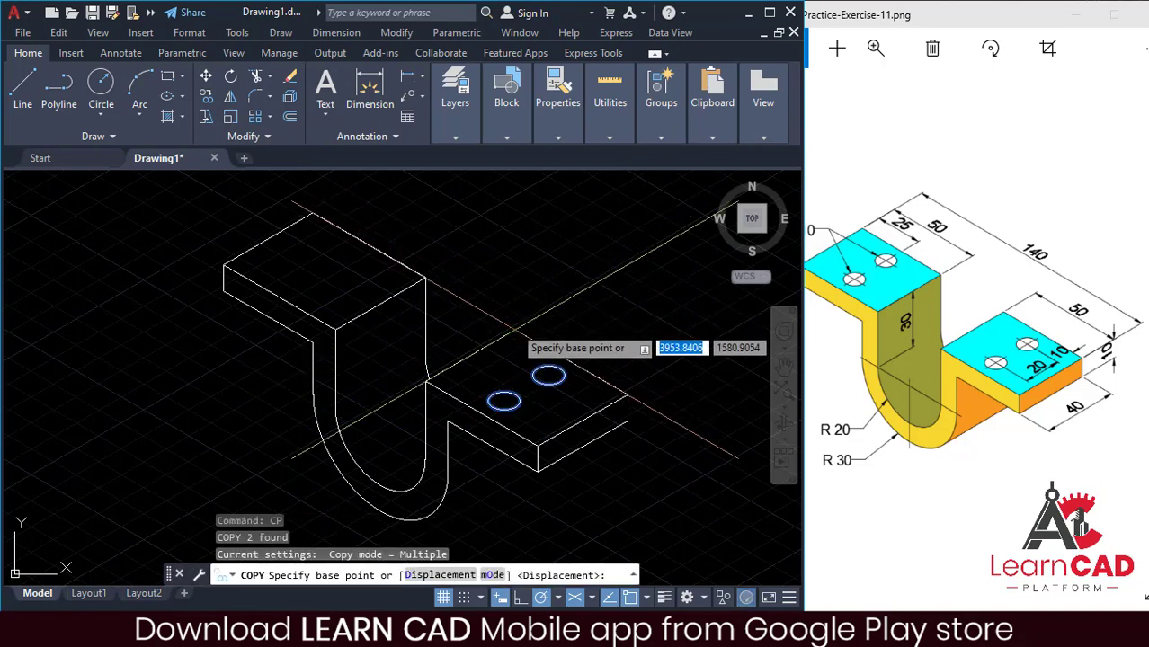
click(514, 331)
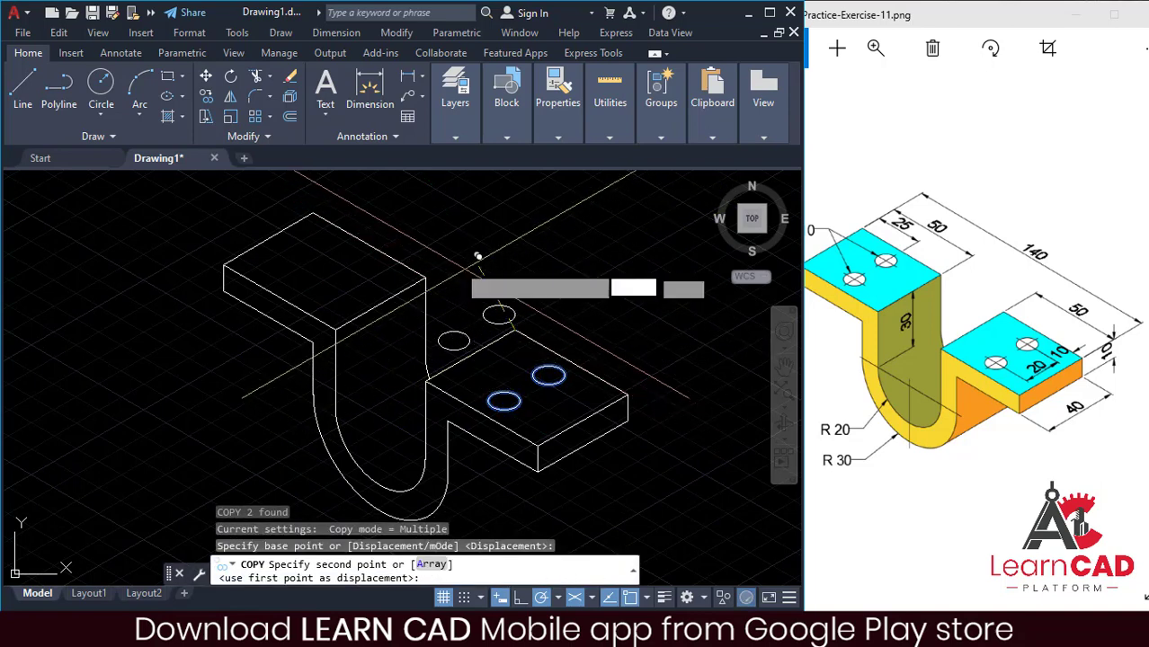
click(316, 205)
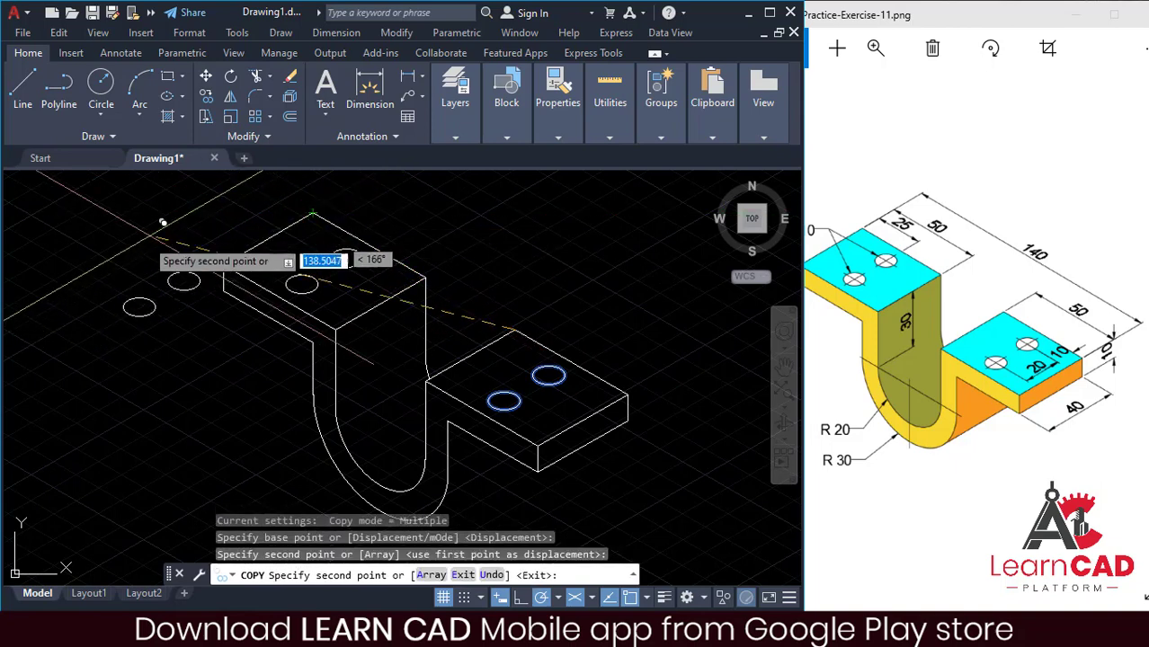
key(Escape)
key(Escape)
key(Escape)
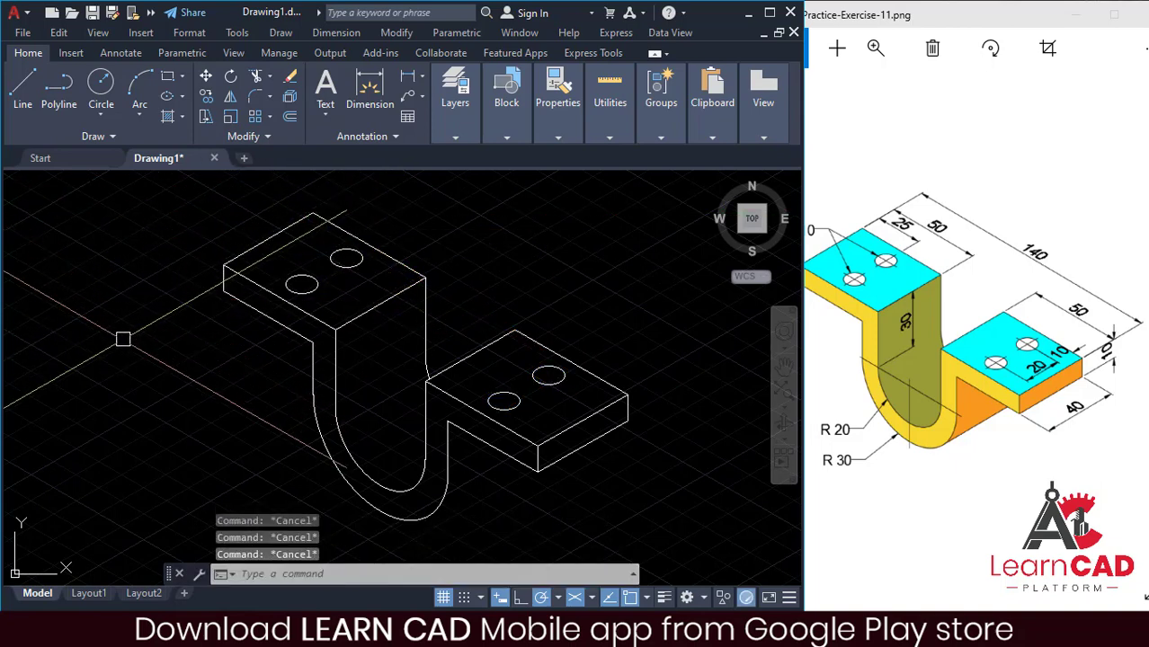
Turn off the drawing grid.
middle_drag(559, 306, 554, 305)
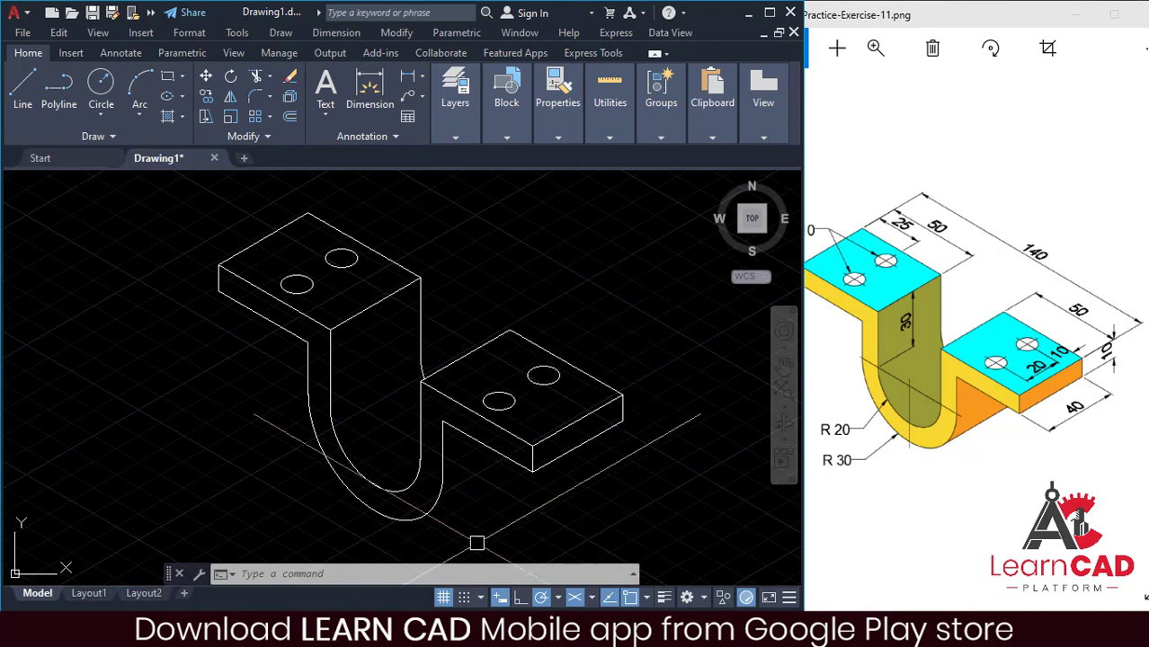
click(444, 598)
click(444, 598)
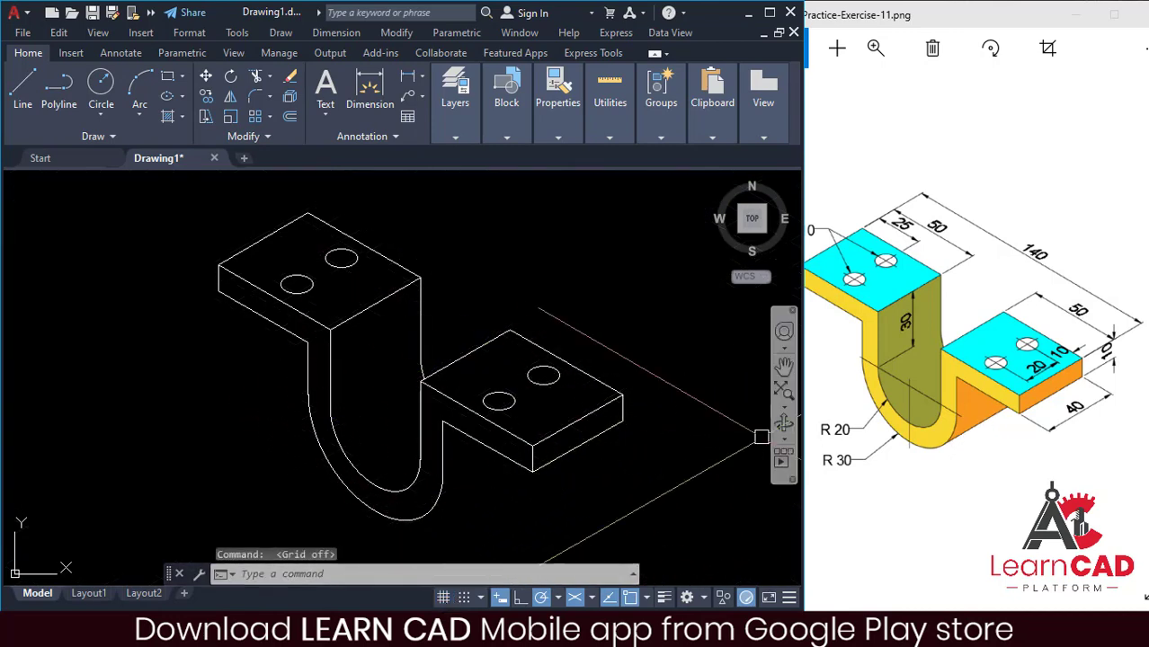
Draw the U's lower rear edge as an isometric line from the outer arc's lower quadrant to the right flange's lower front edge.
text(l)
key(Return)
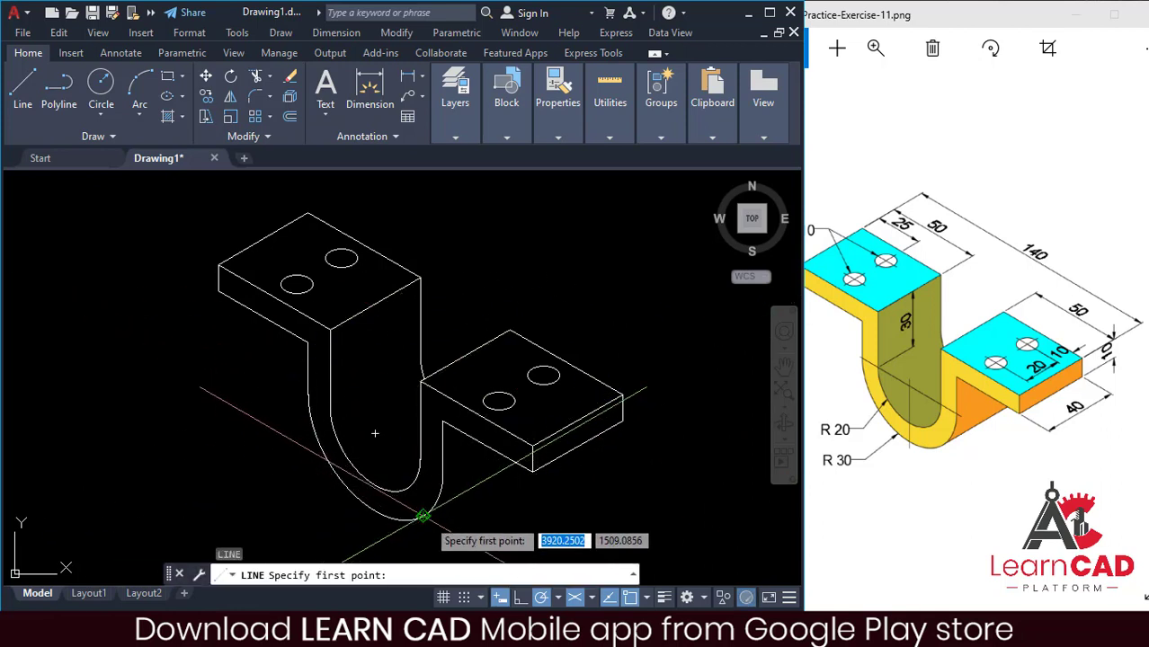
click(423, 515)
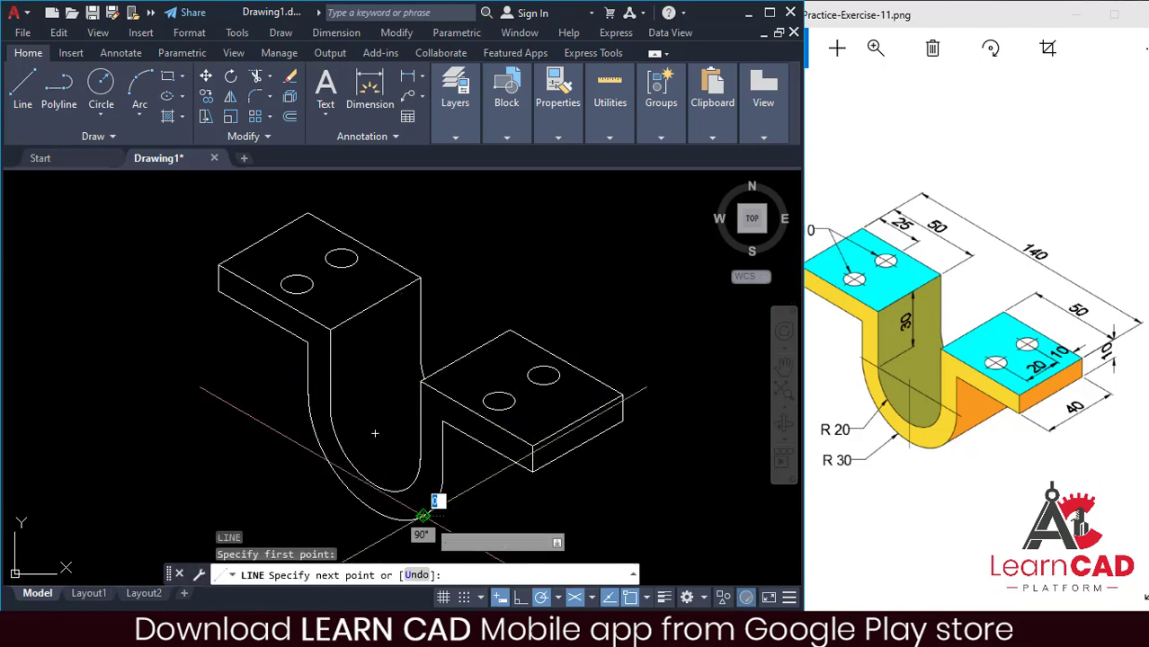
click(530, 470)
key(Escape)
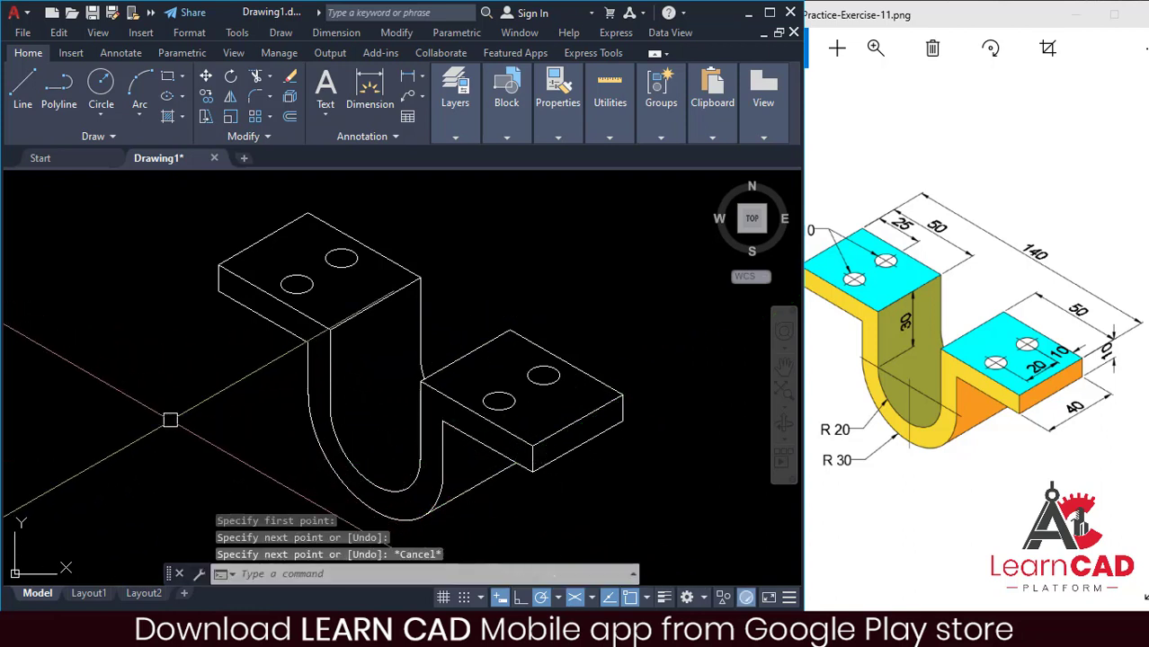
middle_drag(160, 390, 141, 390)
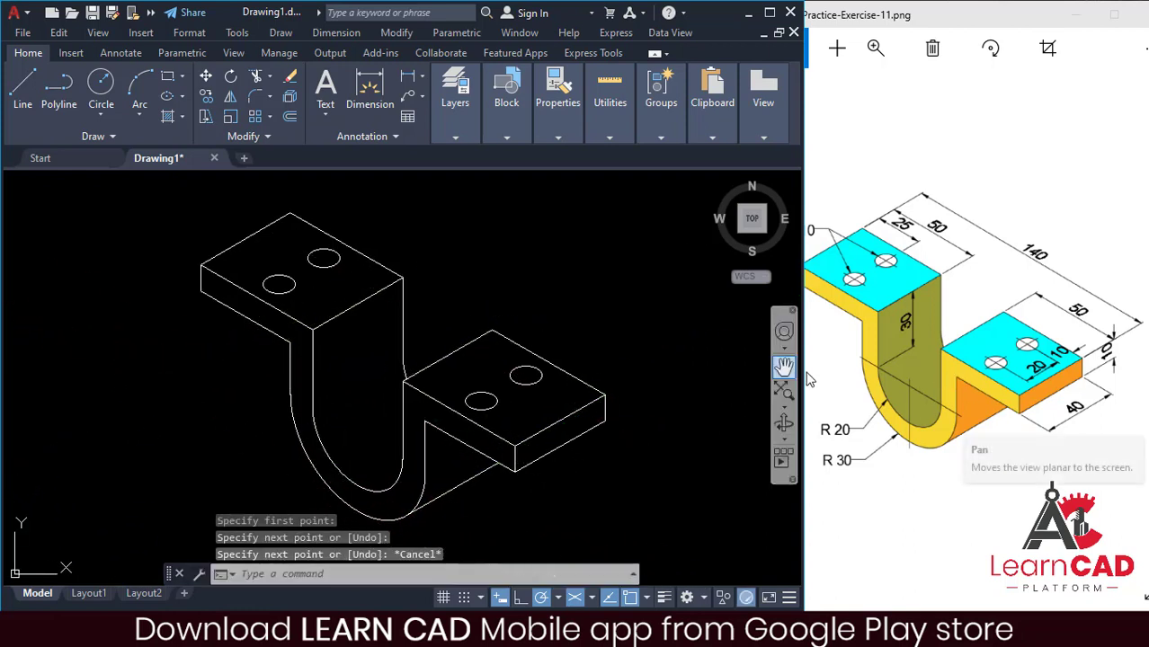
Maximize the drawing application's window to fill the screen, with no command active.
click(769, 13)
middle_drag(779, 321, 764, 320)
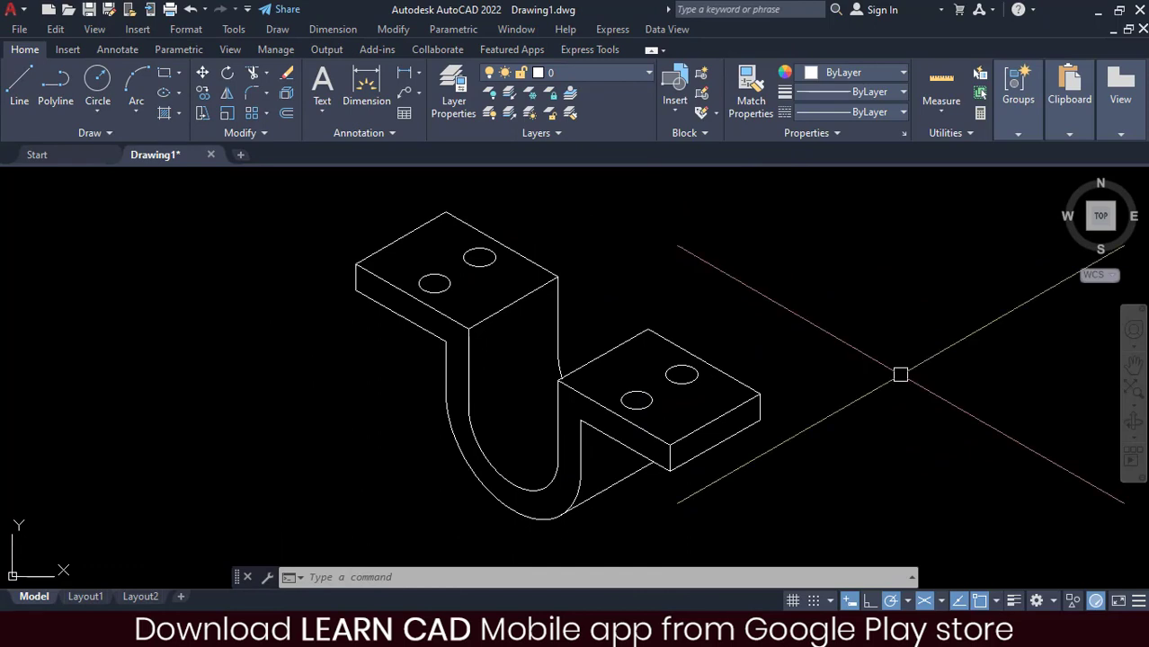
key(Escape)
key(Escape)
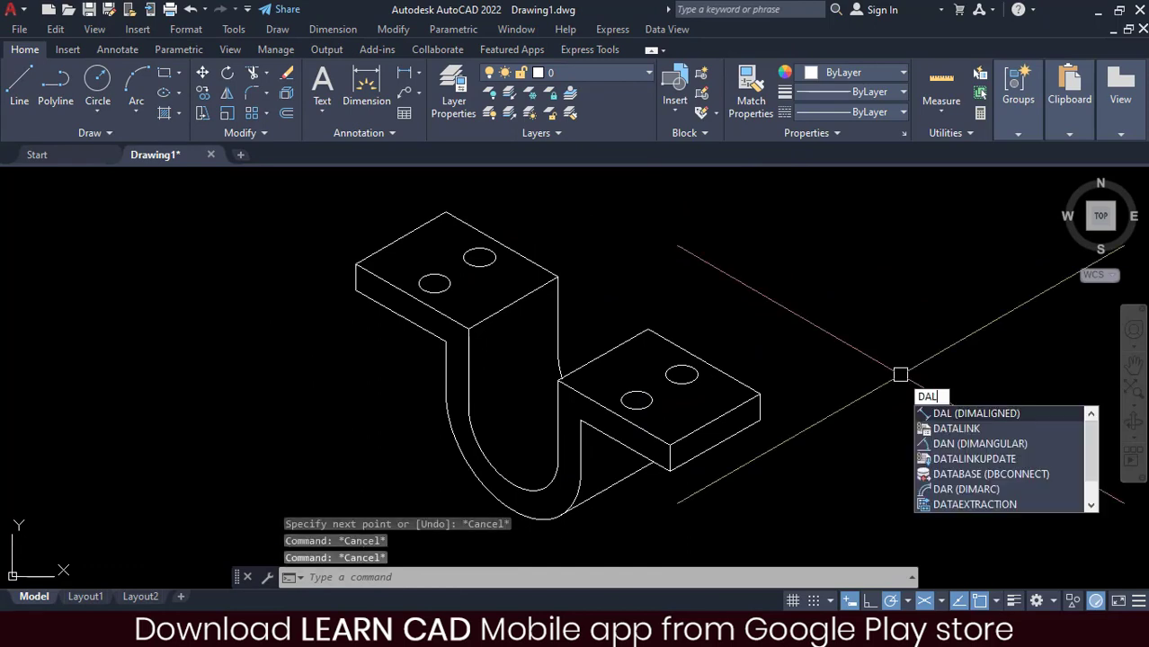
Add aligned dimensions outside the left flange's two rear top edges, for its width and its length.
key(Return)
key(Return)
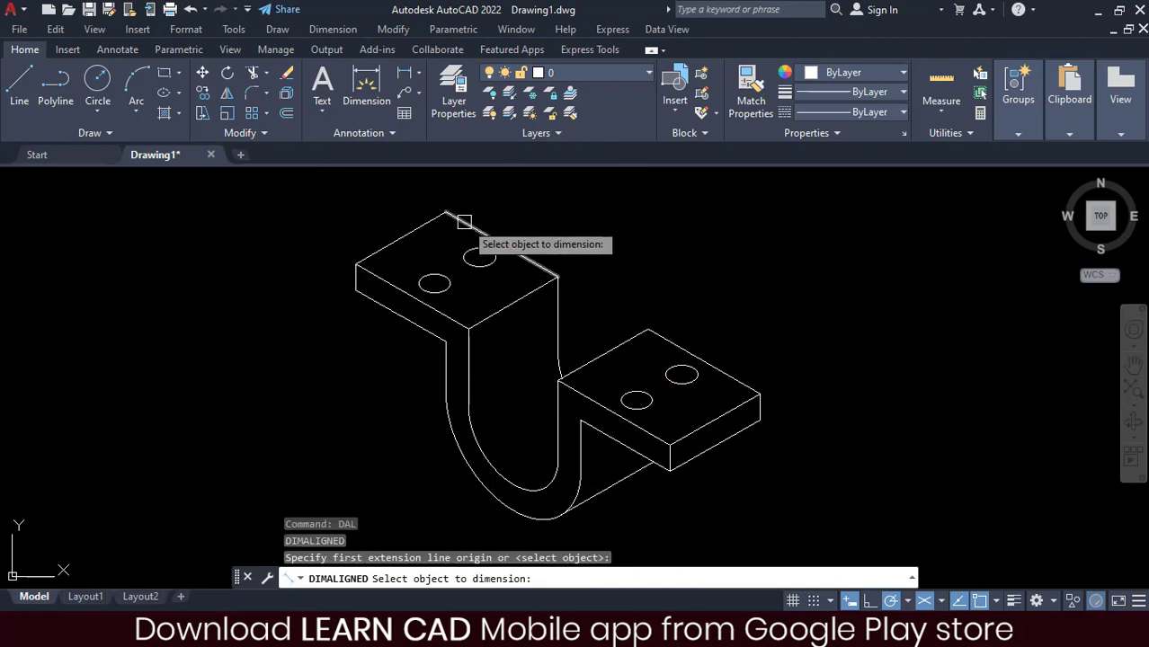
click(413, 230)
click(389, 220)
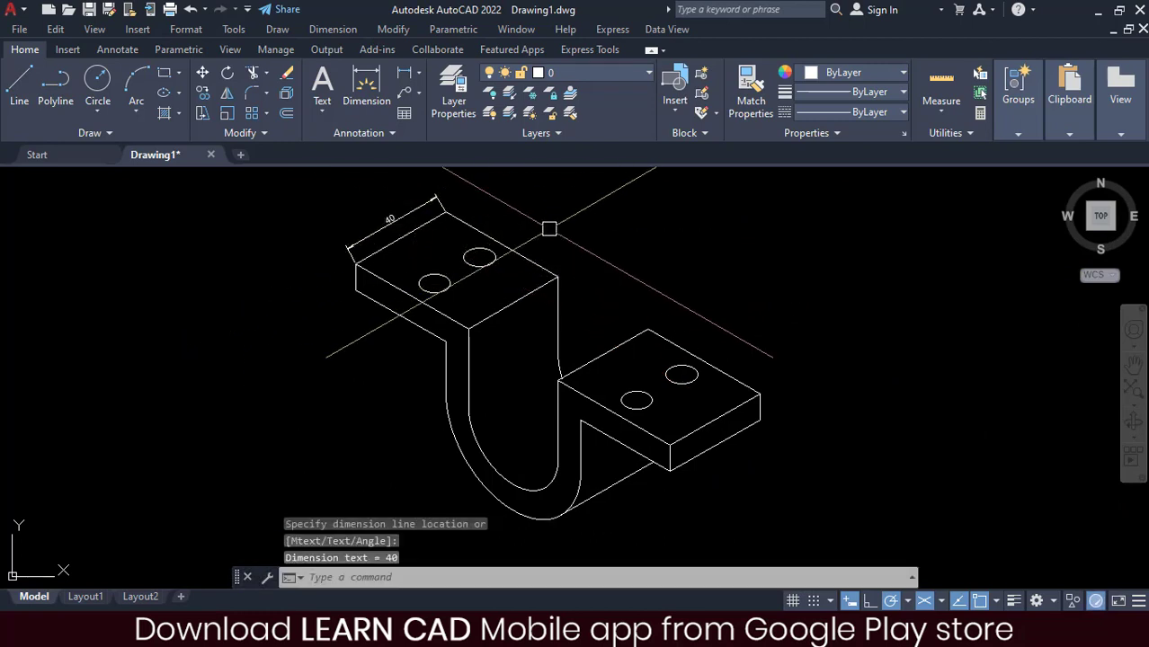
key(Return)
key(Return)
click(497, 247)
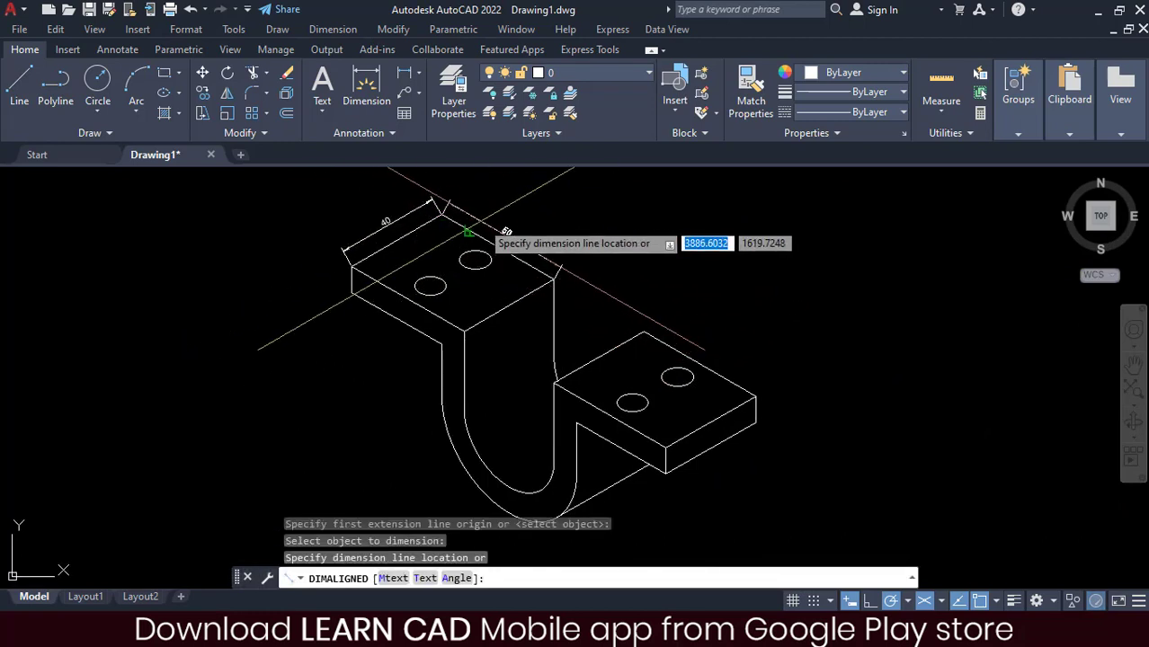
click(477, 216)
Add aligned dimensions to the right flange's rear long top edge and to its vertical thickness edge at the right corner.
key(Return)
key(Return)
click(675, 347)
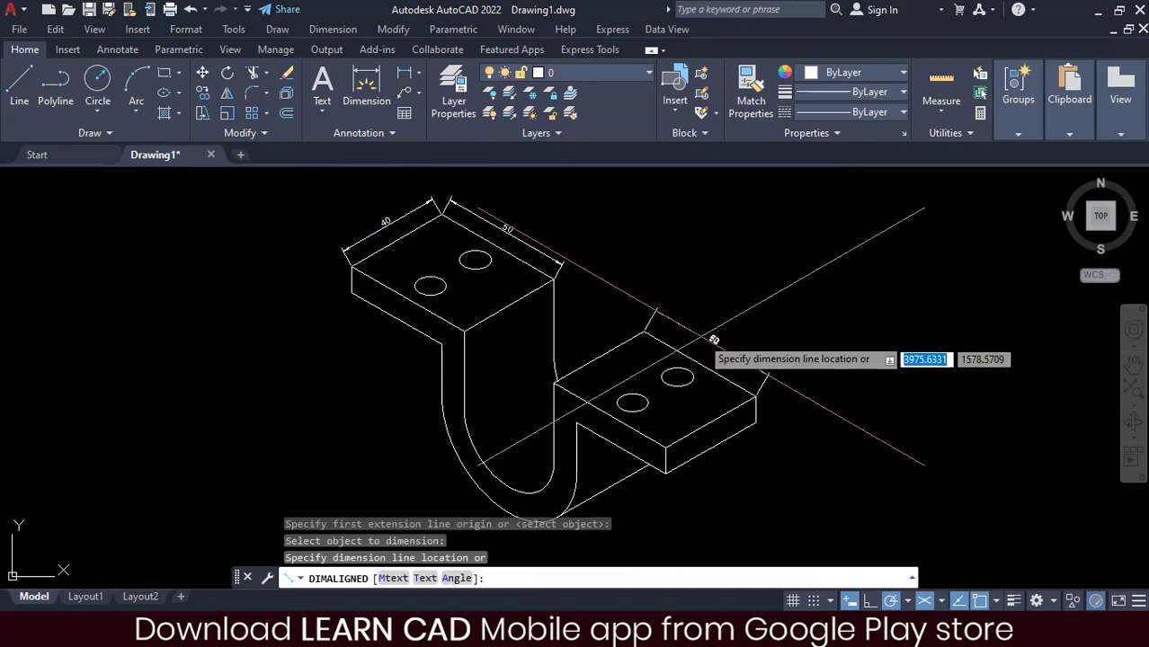
click(760, 376)
key(Return)
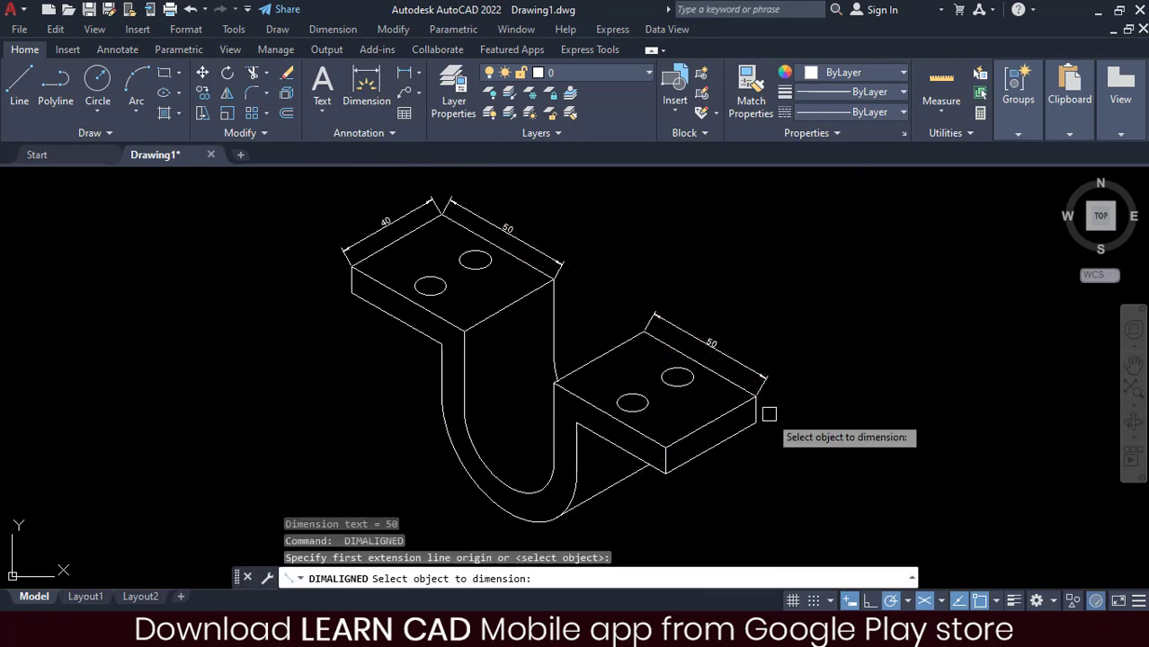
click(758, 406)
click(772, 409)
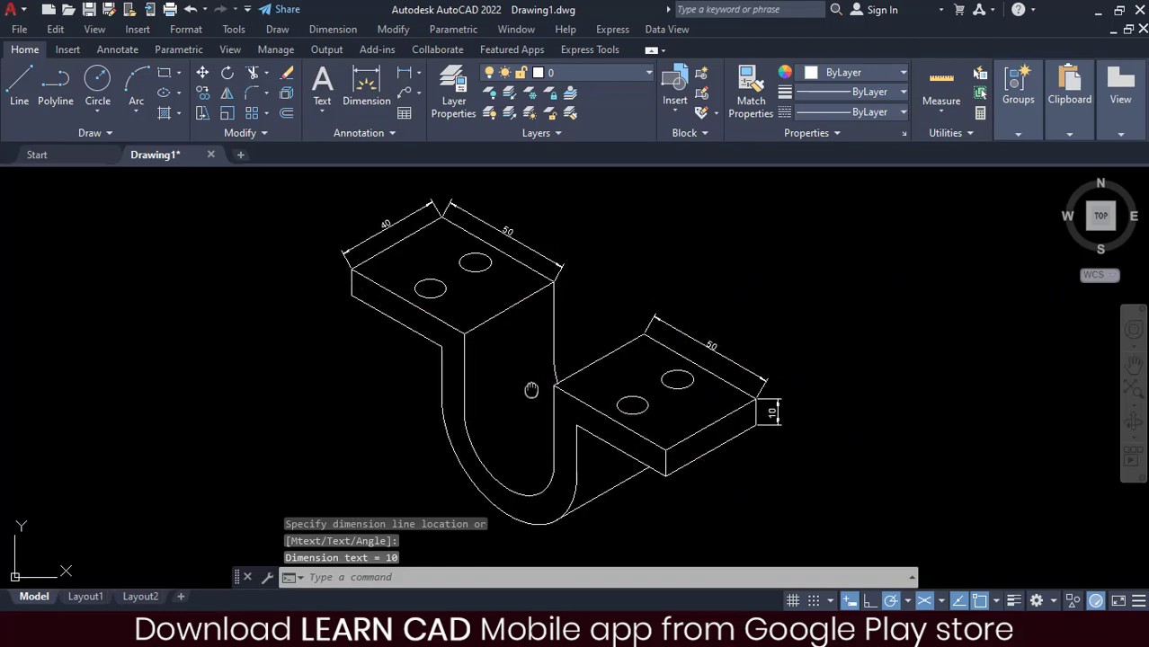
key(Escape)
key(Escape)
key(Escape)
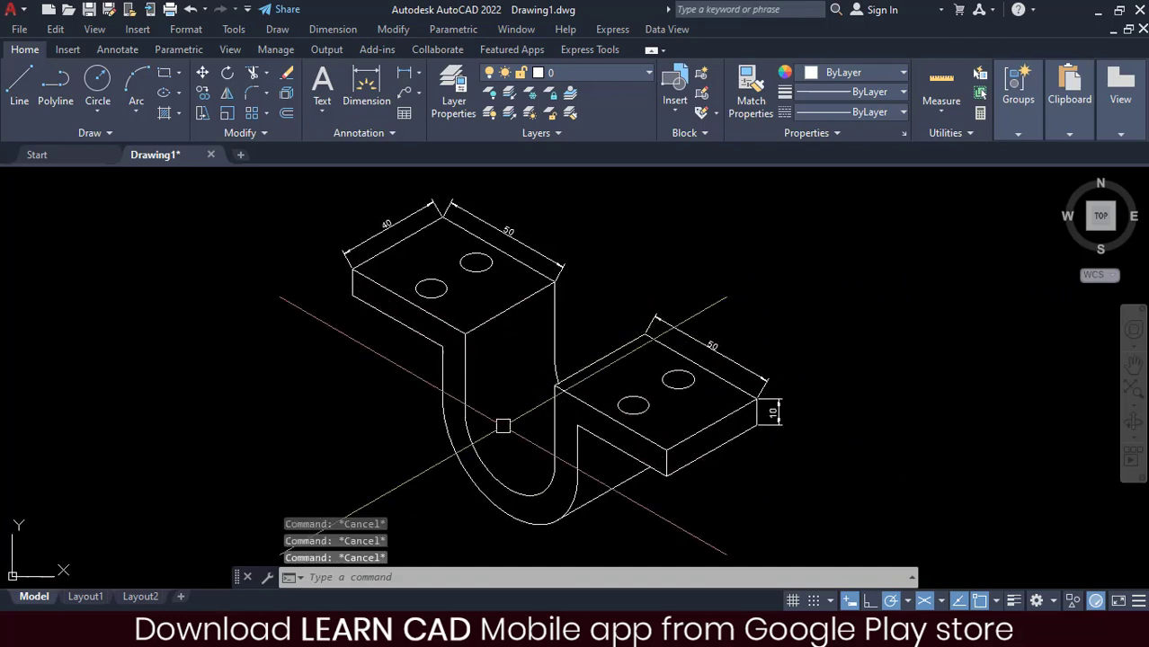
Place a multileader pointing at the U's outer arc, landing to its lower left, with the text "R 30".
click(404, 93)
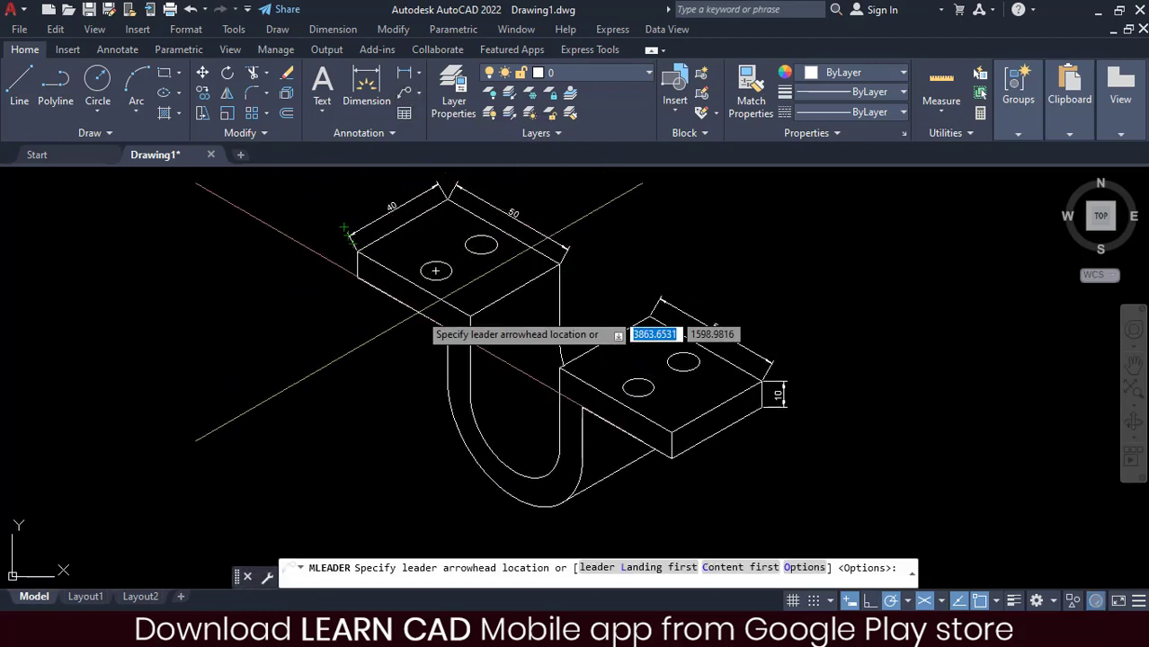
click(514, 420)
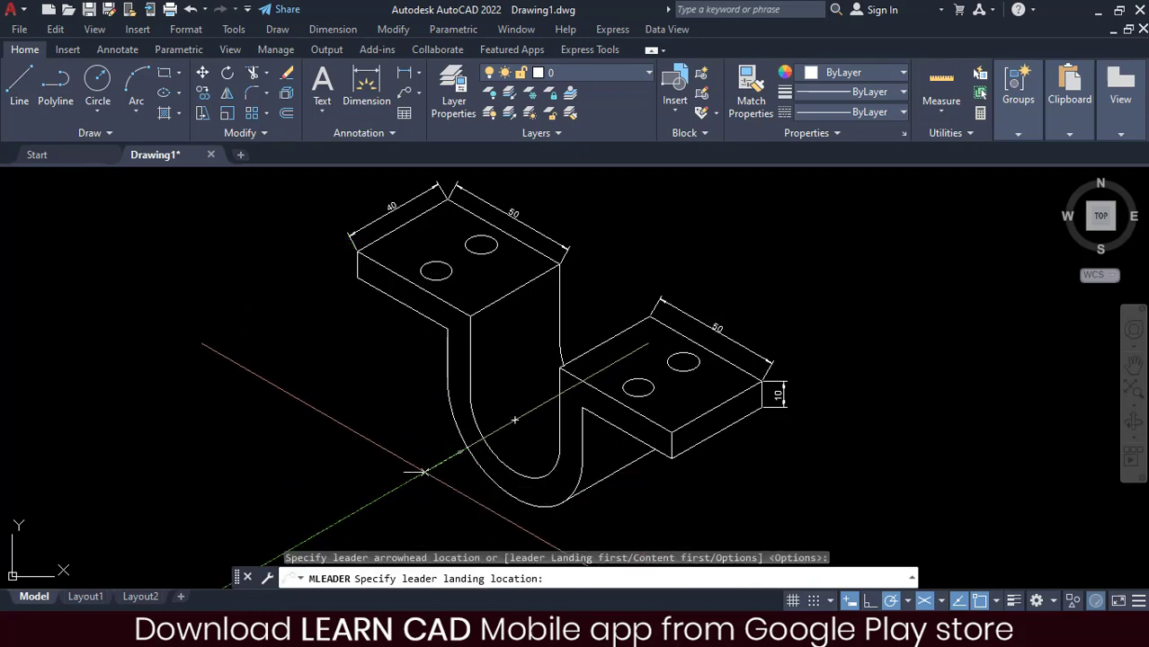
click(423, 471)
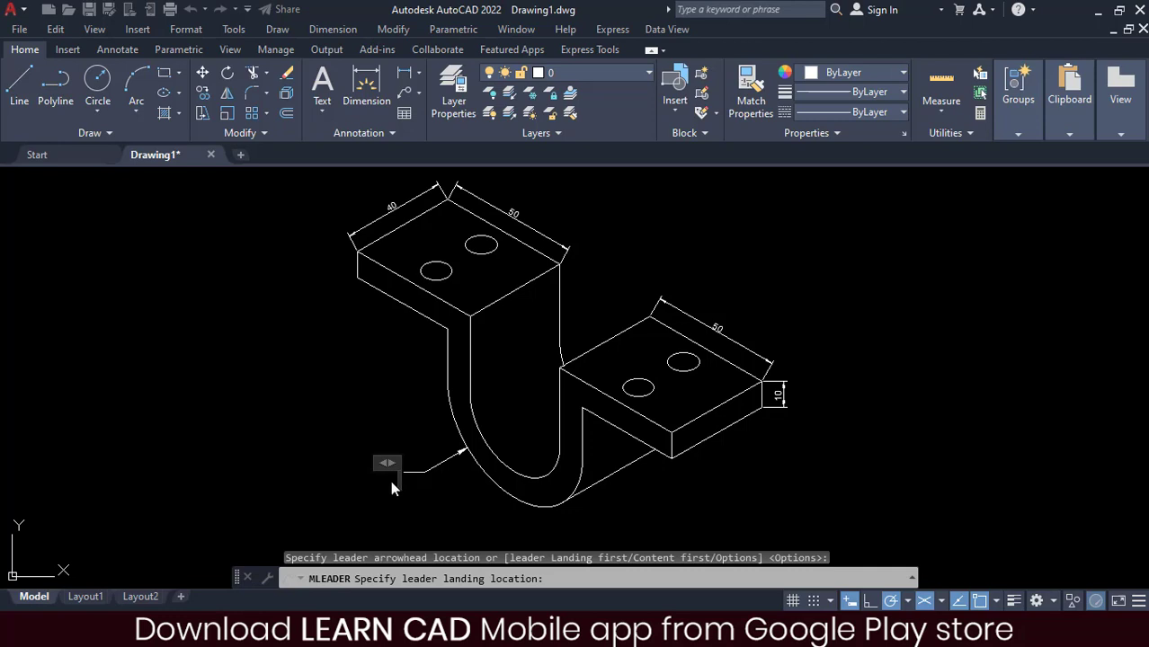
text(R)
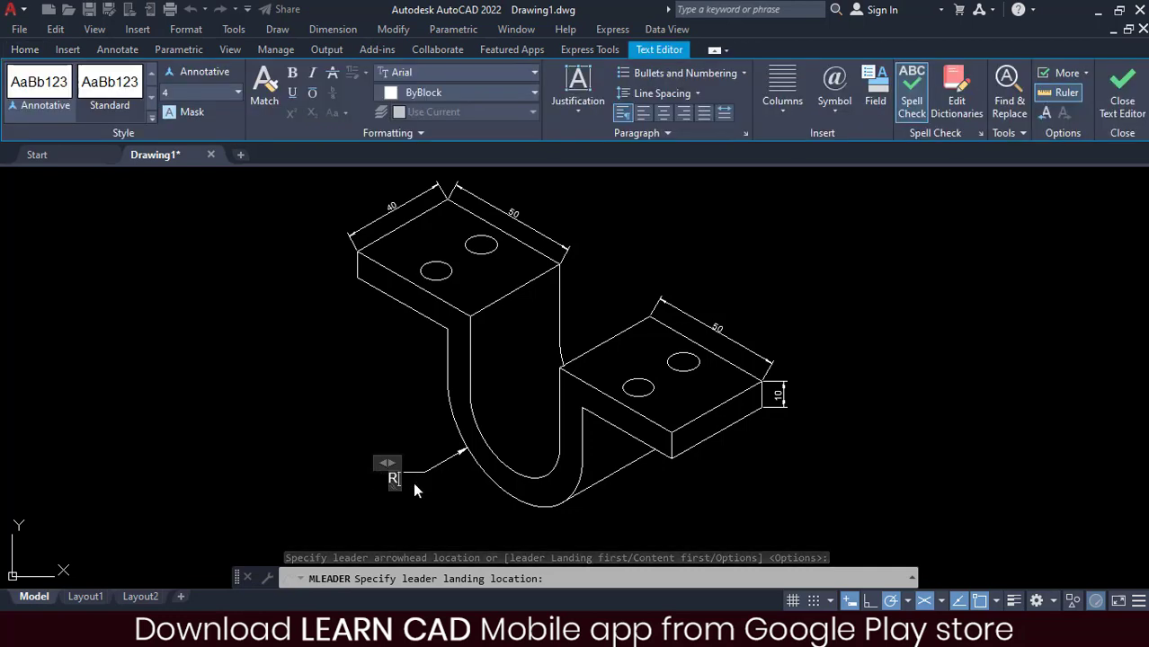
text( 30)
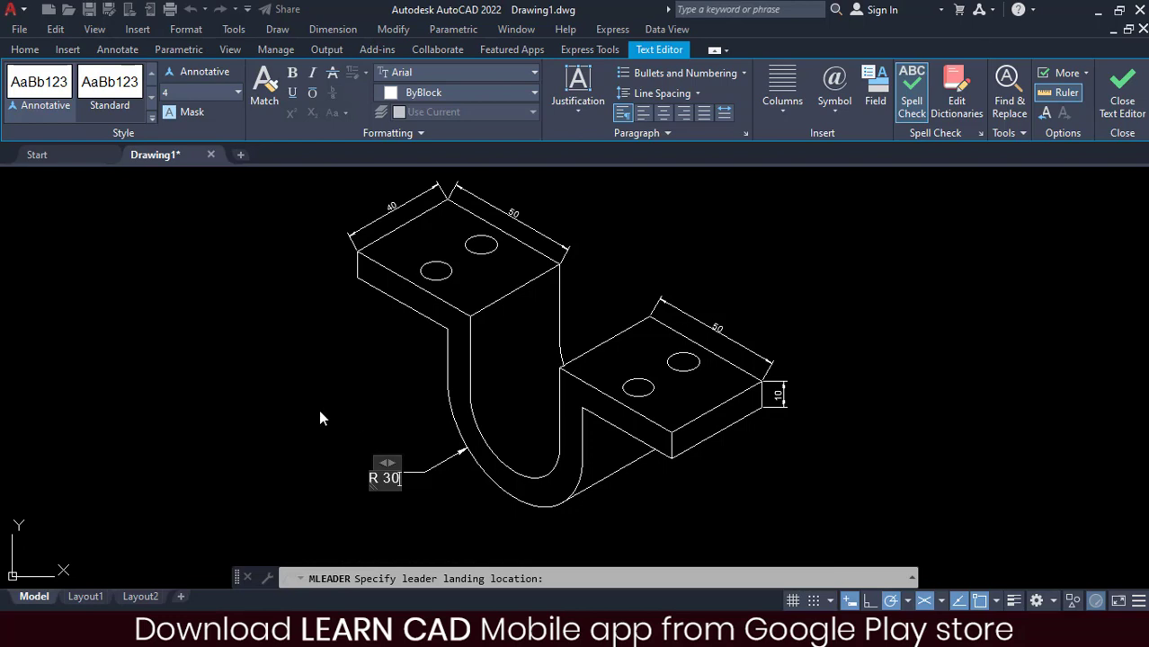
click(318, 418)
Place a second multileader pointing at the U's inner arc, landing below the outer arc's note, with the text "R 20".
key(Return)
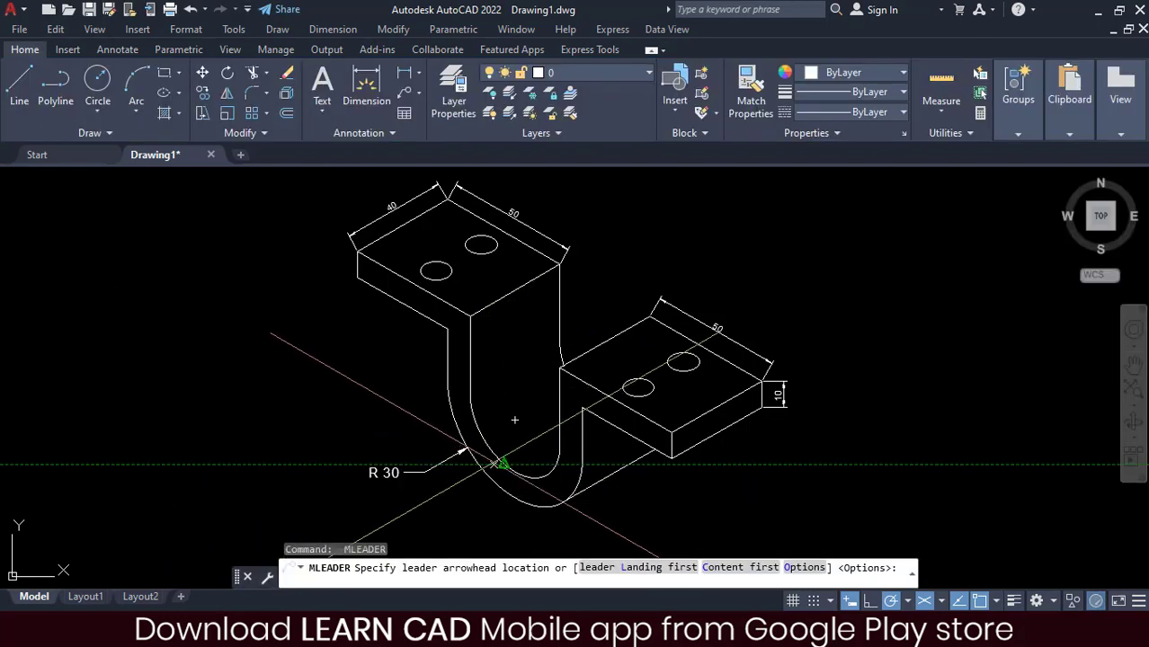
click(501, 464)
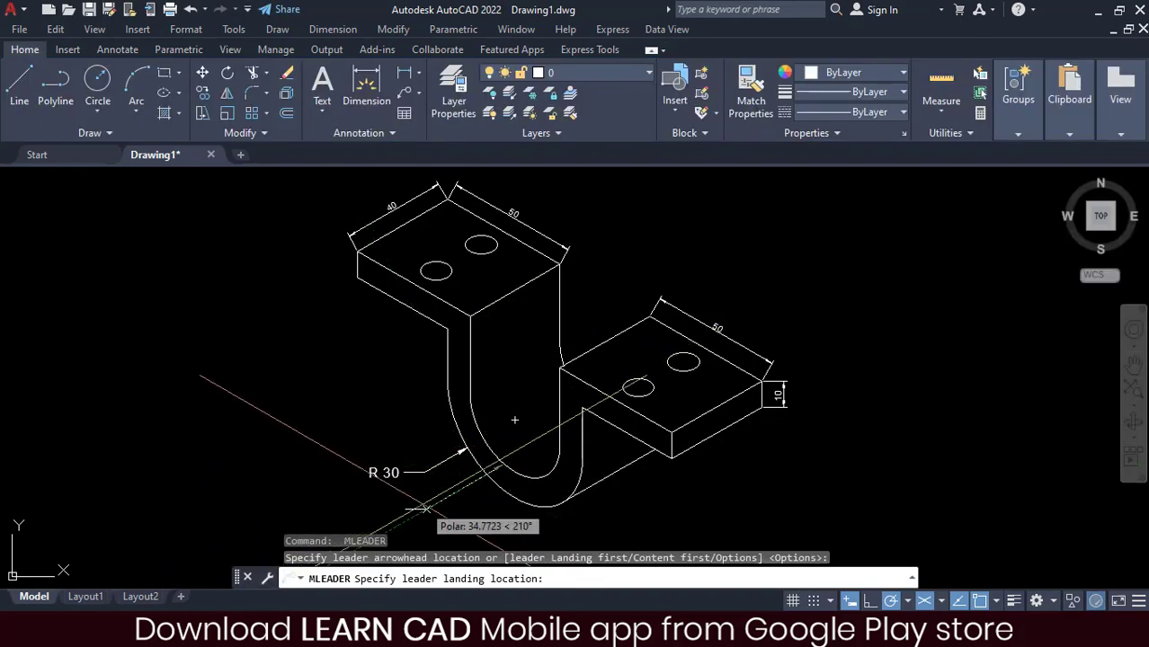
click(422, 508)
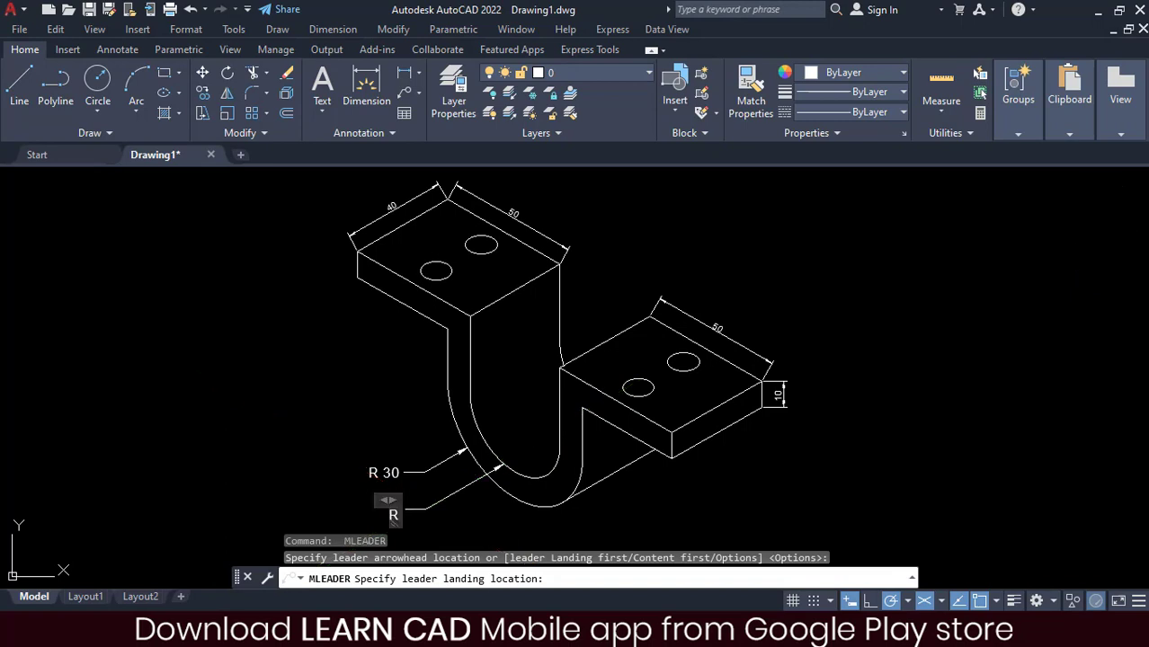
text(R 20)
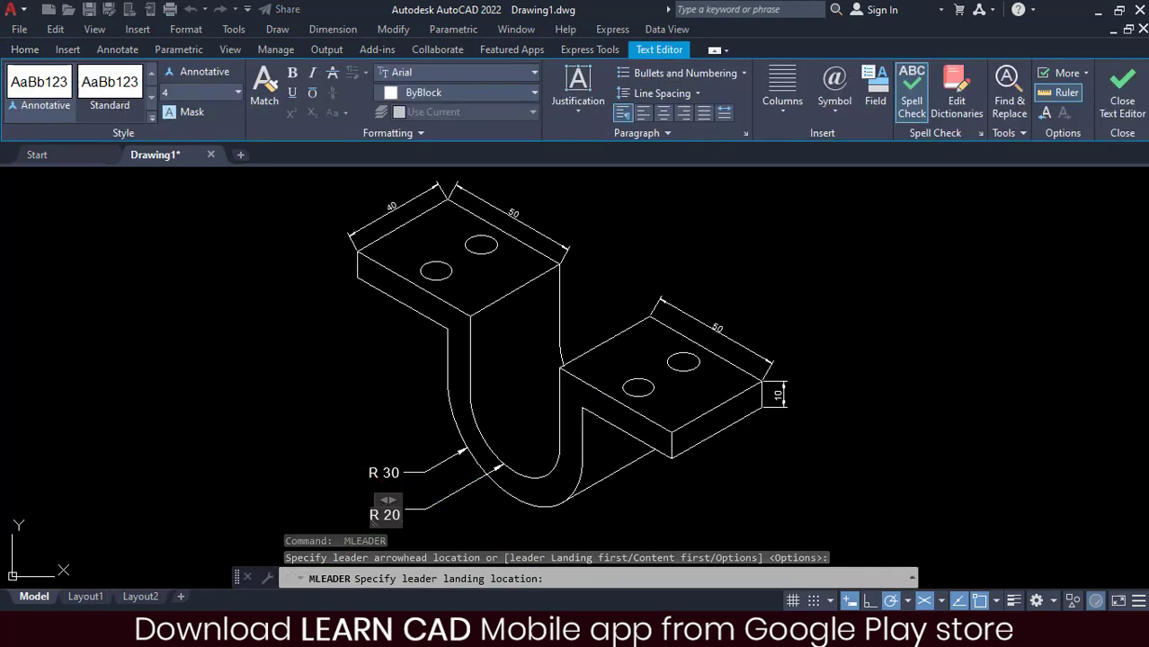
click(371, 431)
middle_drag(279, 367, 274, 358)
key(Escape)
middle_drag(541, 306, 540, 326)
Examine the dimension layout in the reference picture Practice-Exercise-11.png and return to the drawing with no command active.
key(alt+Tab)
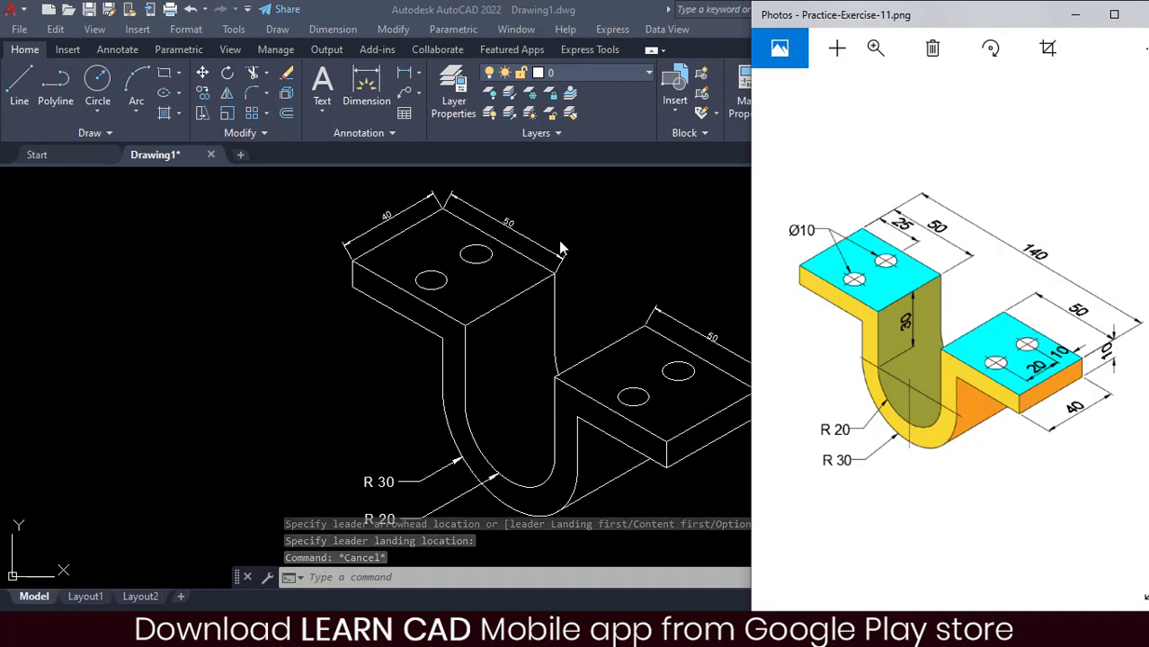
click(593, 260)
middle_drag(593, 259, 588, 263)
key(Escape)
key(Escape)
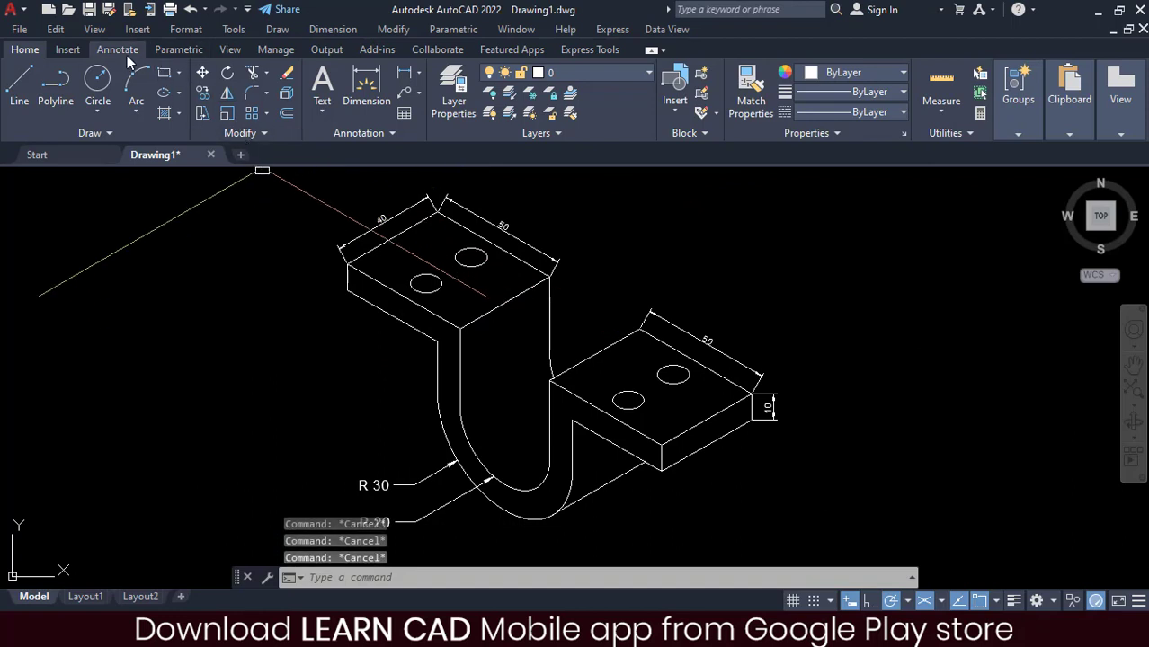
Apply Oblique to the left flange's width dimension so its extension lines run parallel to the flange's long top edges.
click(118, 50)
click(343, 132)
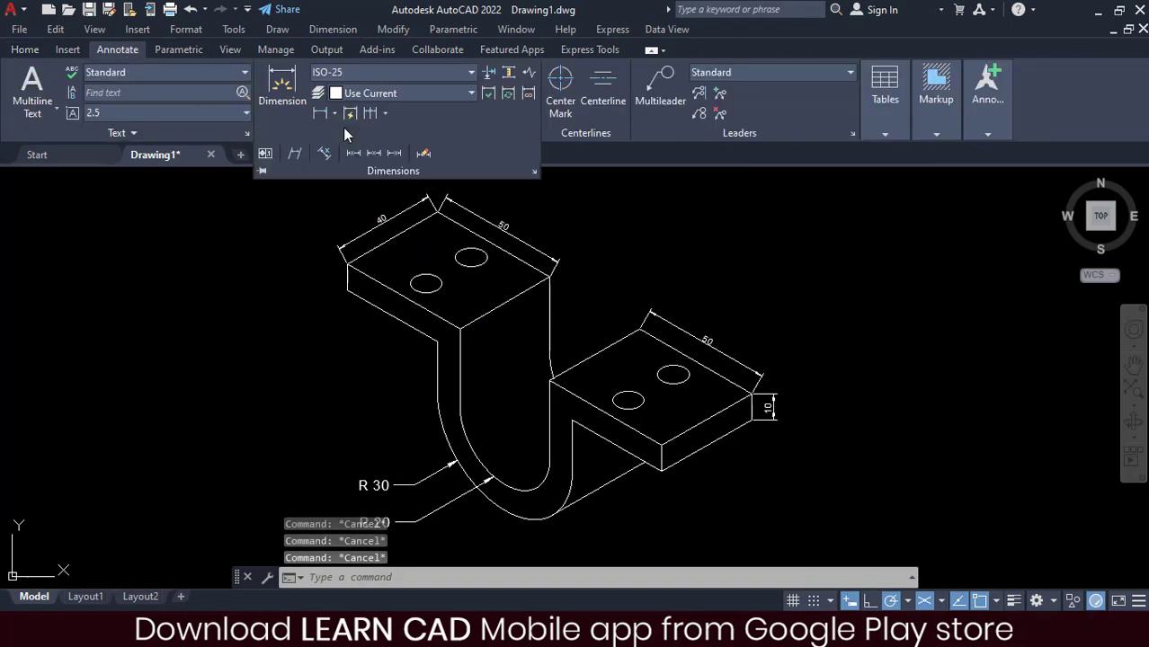
click(296, 157)
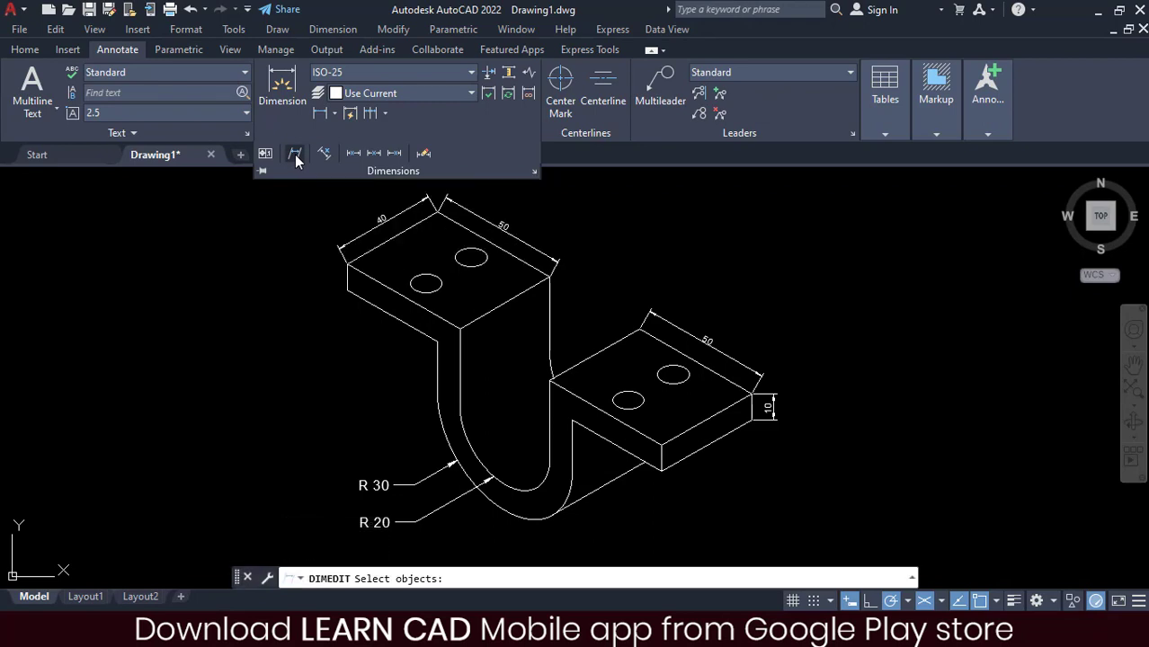
click(368, 229)
key(Return)
scroll(340, 256, up, 3)
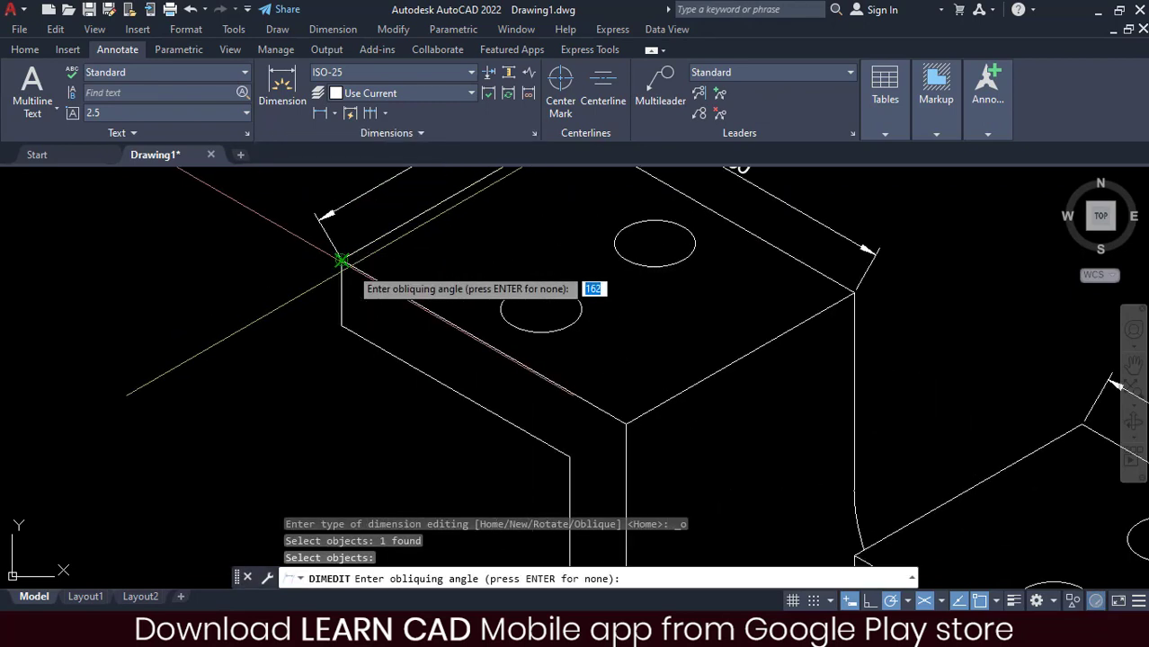
click(340, 261)
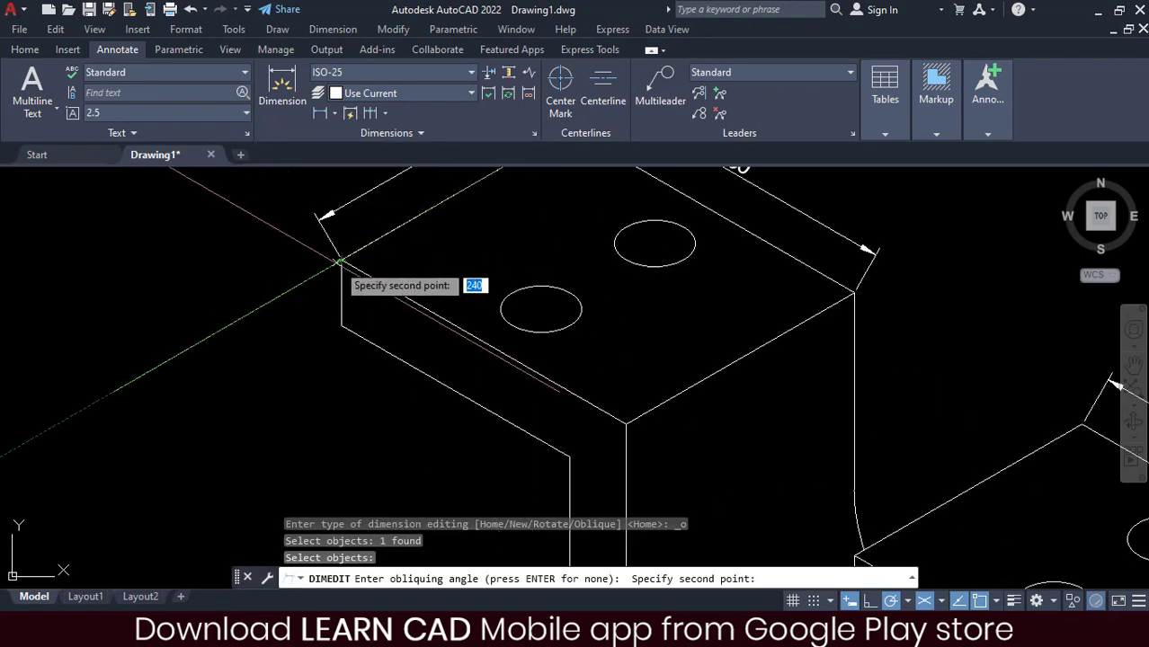
click(293, 233)
scroll(293, 235, down, 4)
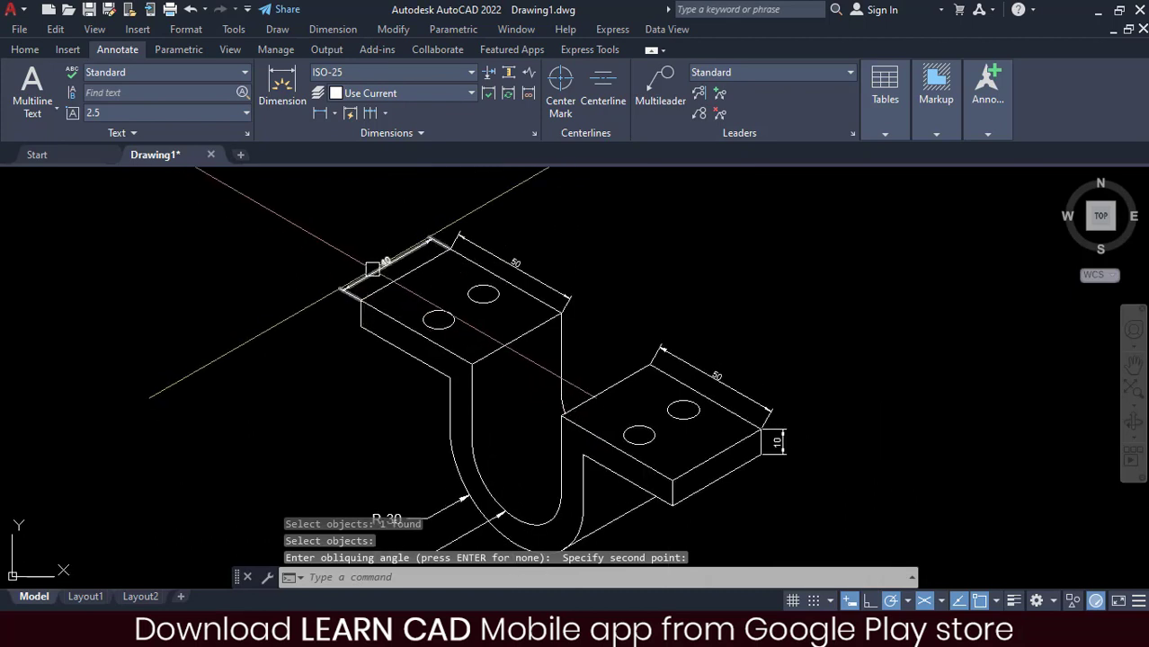
scroll(372, 269, up, 2)
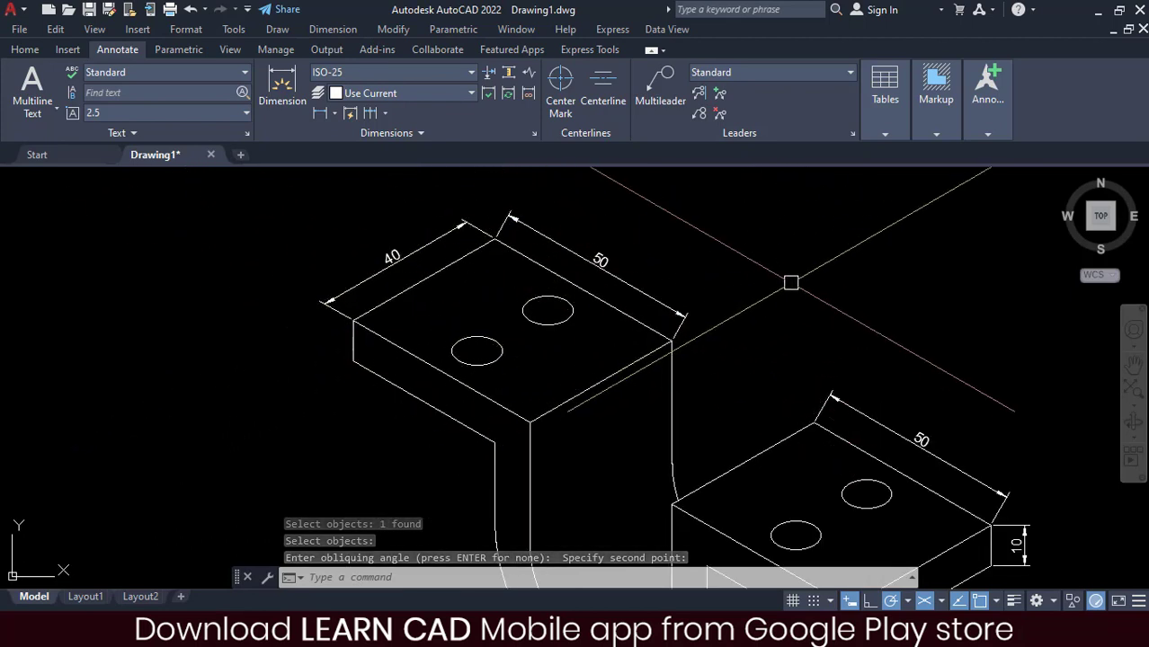
Apply Oblique to the left flange's length dimension so its extension lines run parallel to the flange's width edges.
click(370, 135)
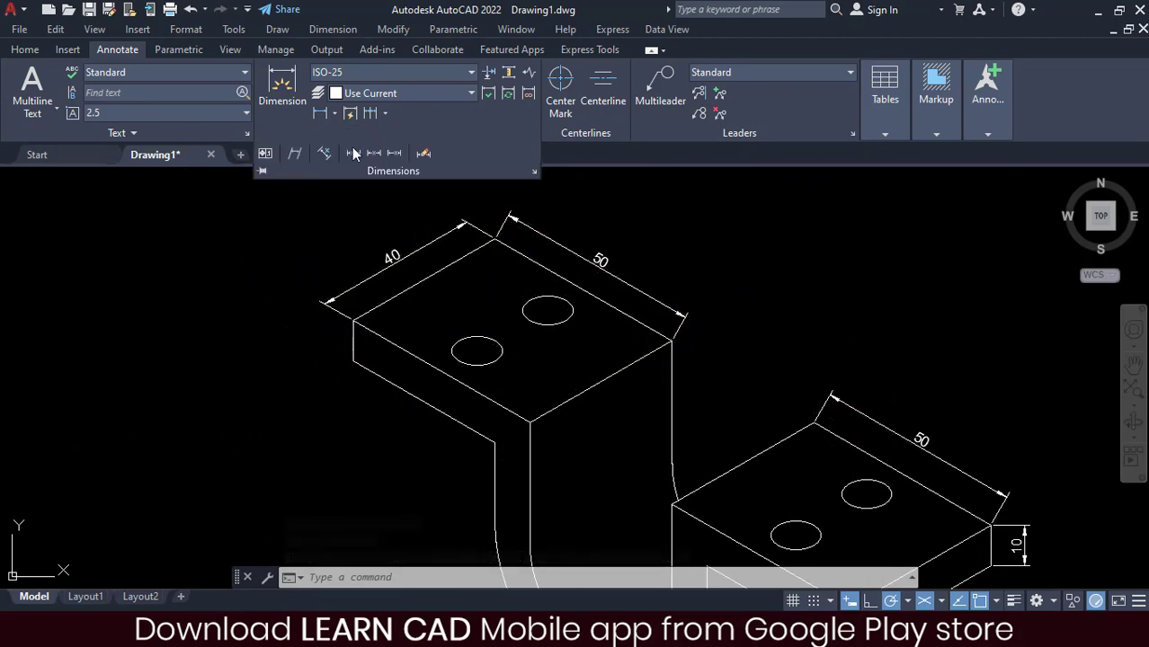
click(294, 153)
click(640, 291)
key(Return)
click(671, 341)
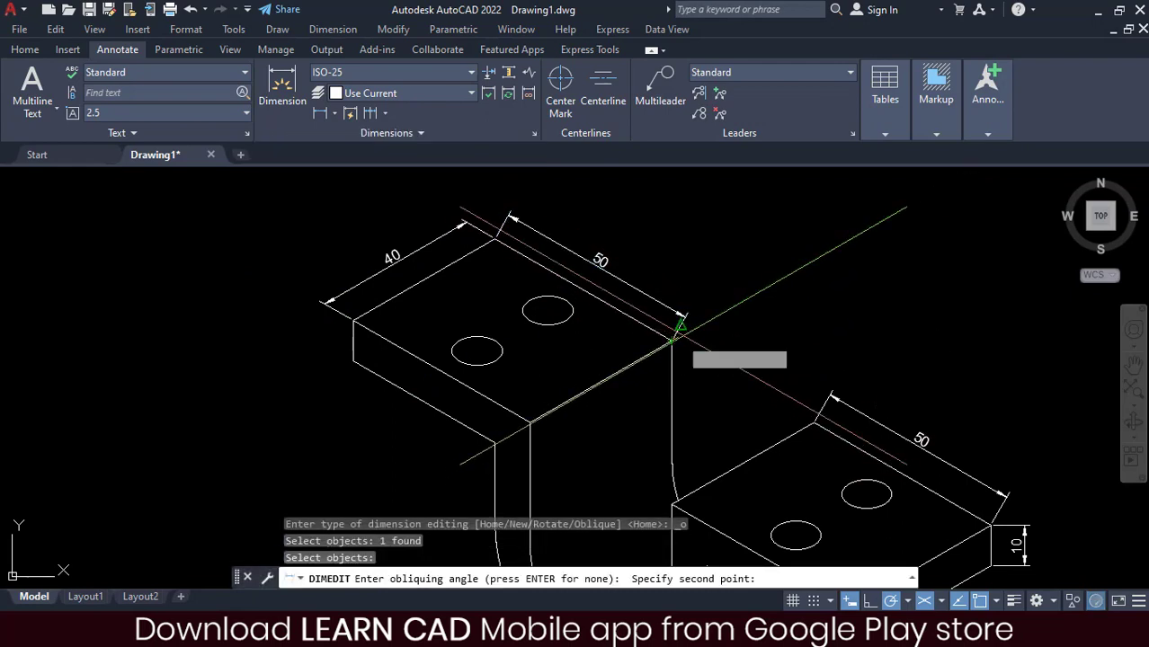
Apply Oblique to the right flange's length dimension, aligning its extension lines with the flange's width edges.
mouse_move(731, 313)
middle_down()
mouse_move(700, 349)
mouse_move(679, 329)
middle_up()
key(Return)
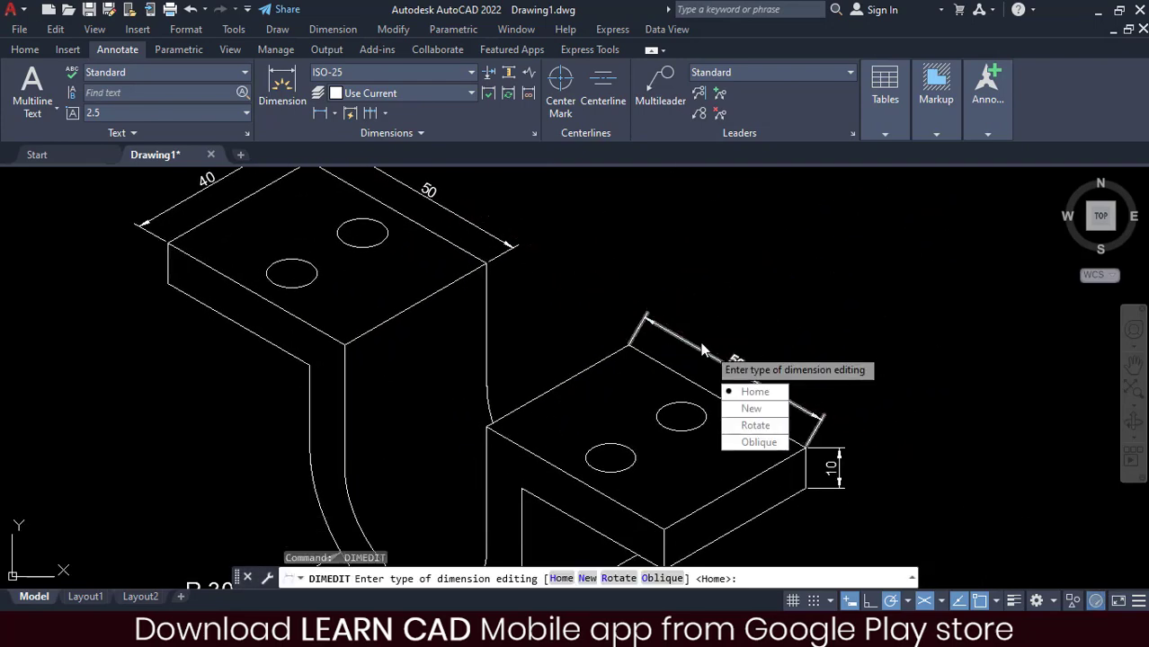
key(Escape)
click(314, 133)
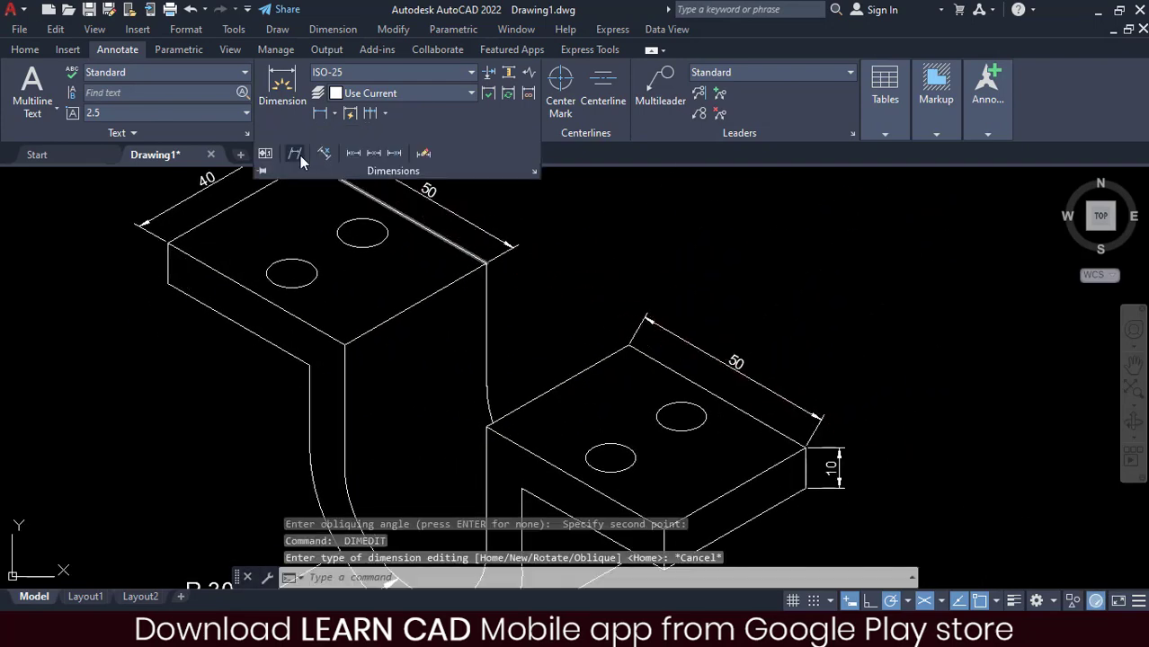
click(300, 156)
click(755, 384)
key(Return)
click(807, 447)
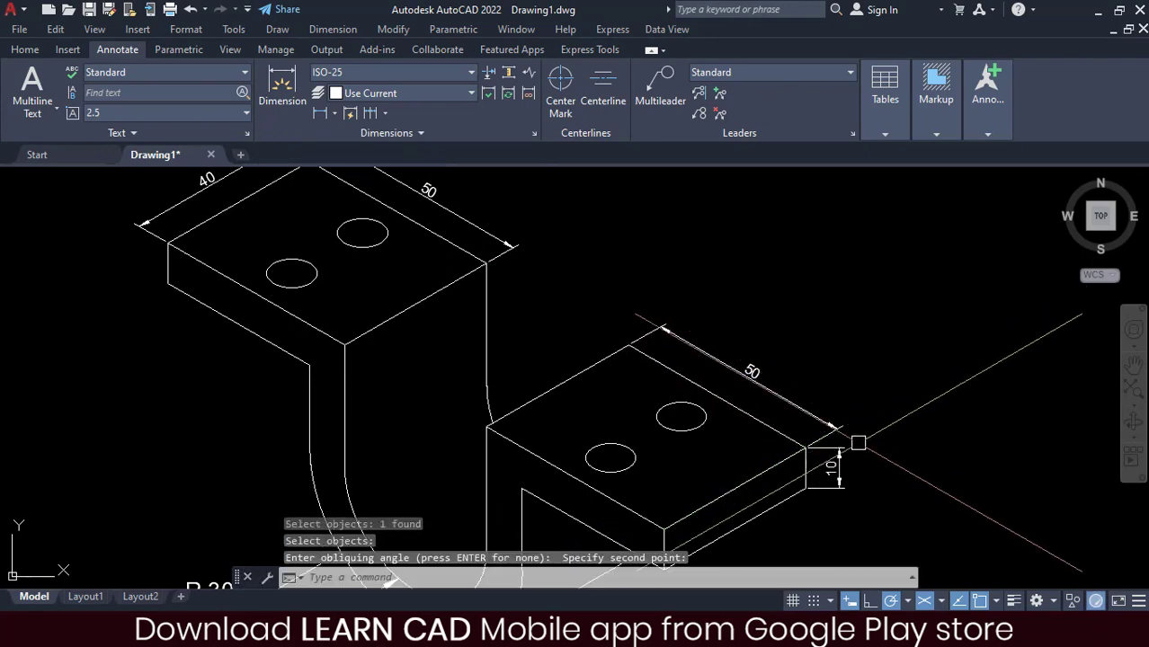
Apply Oblique to the right flange's thickness dimension, aligning its extension lines with the flange's width edges, and leave no command active.
click(341, 138)
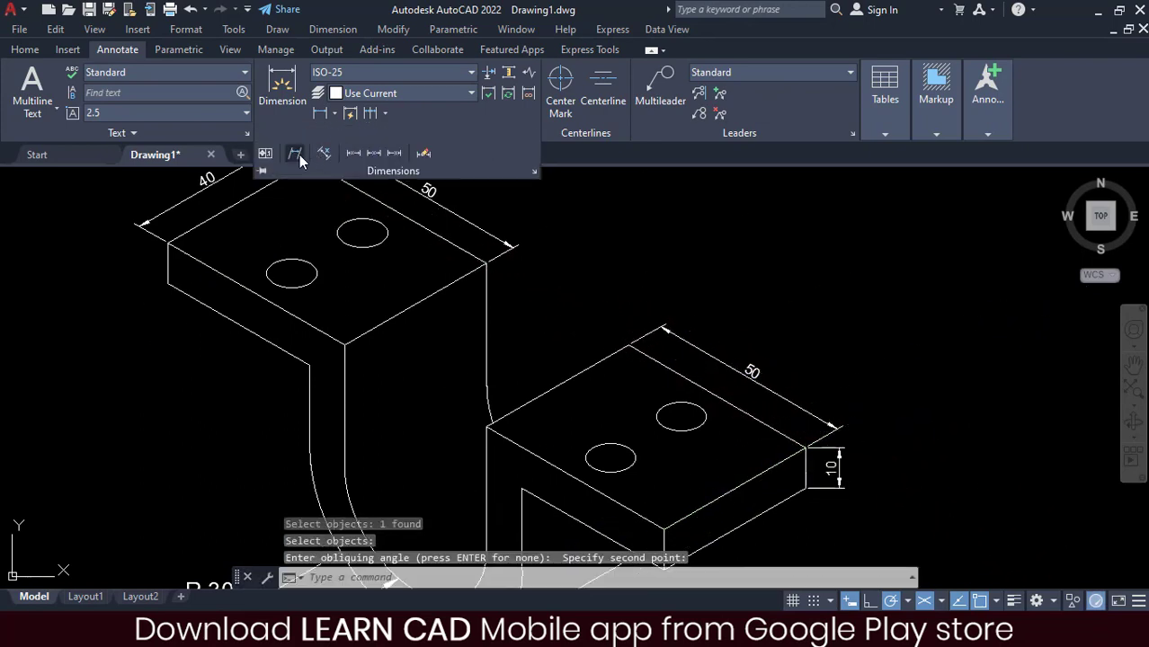
click(299, 154)
click(827, 465)
key(Return)
click(807, 447)
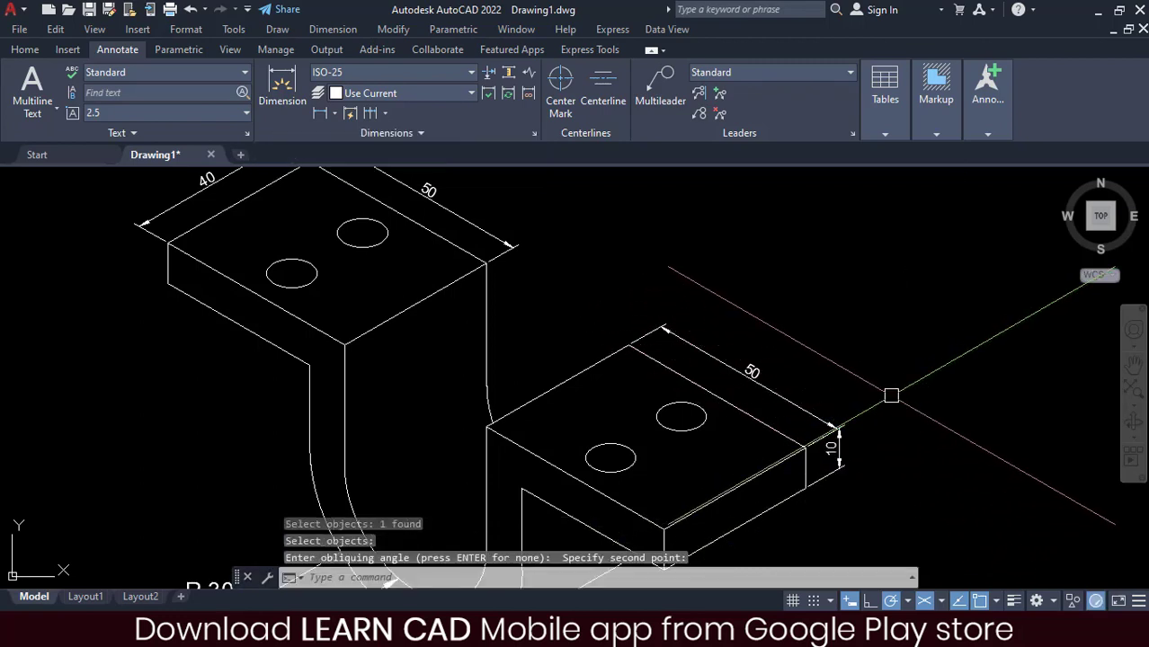
scroll(854, 378, down, 3)
middle_drag(802, 311, 794, 329)
key(Escape)
key(Escape)
key(Escape)
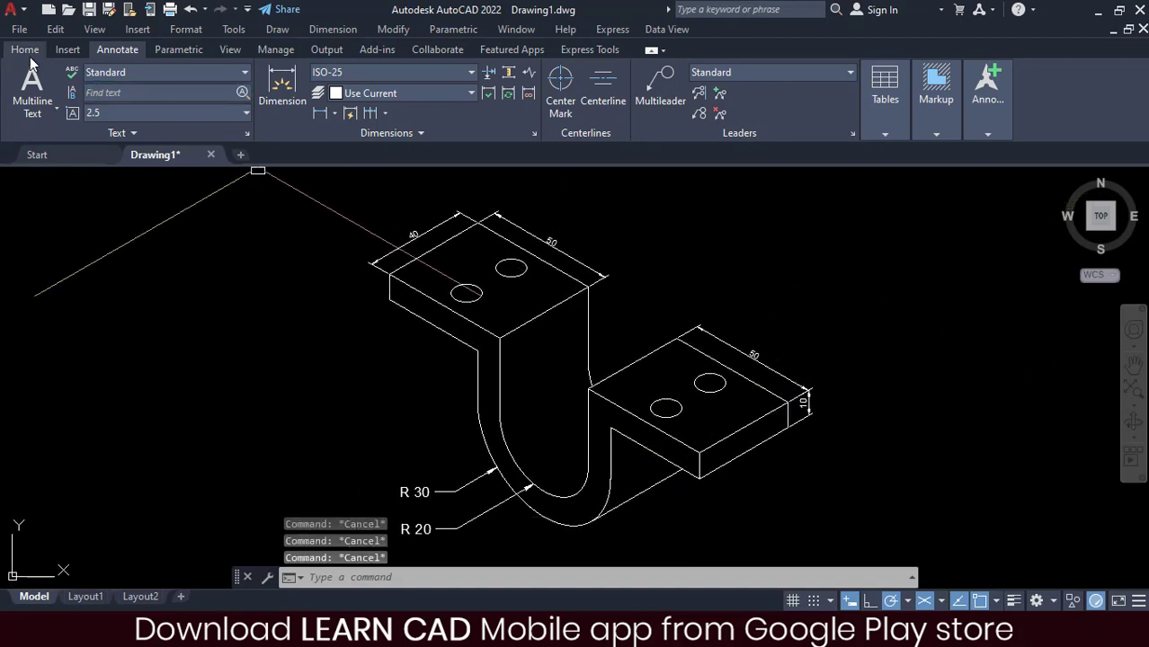
click(26, 50)
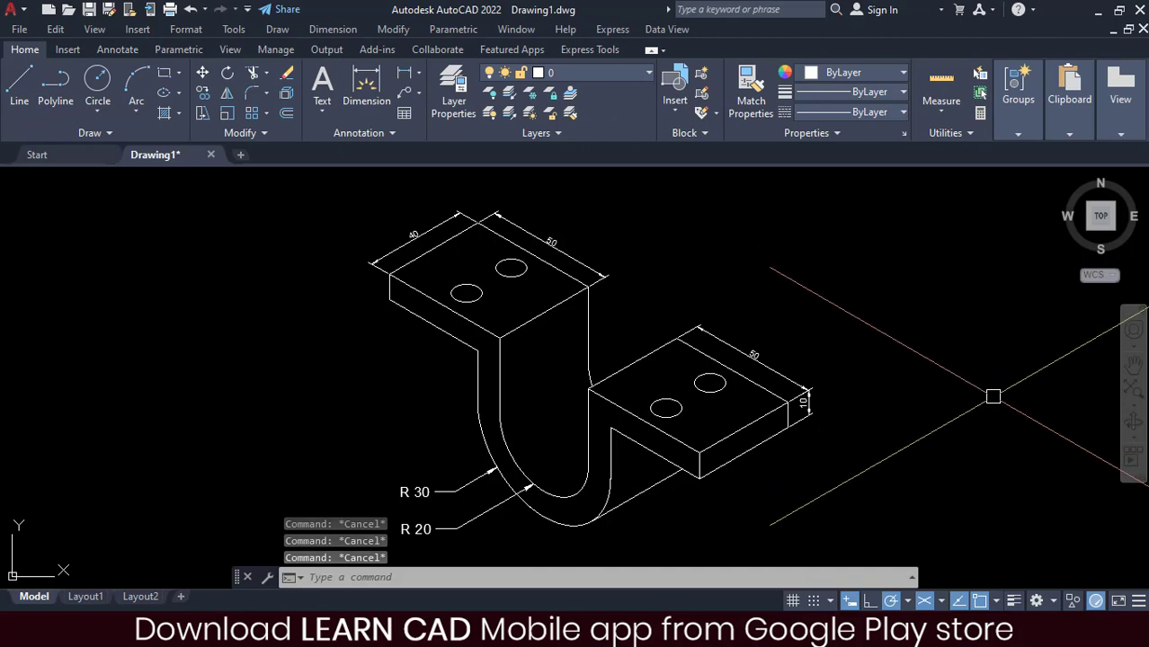